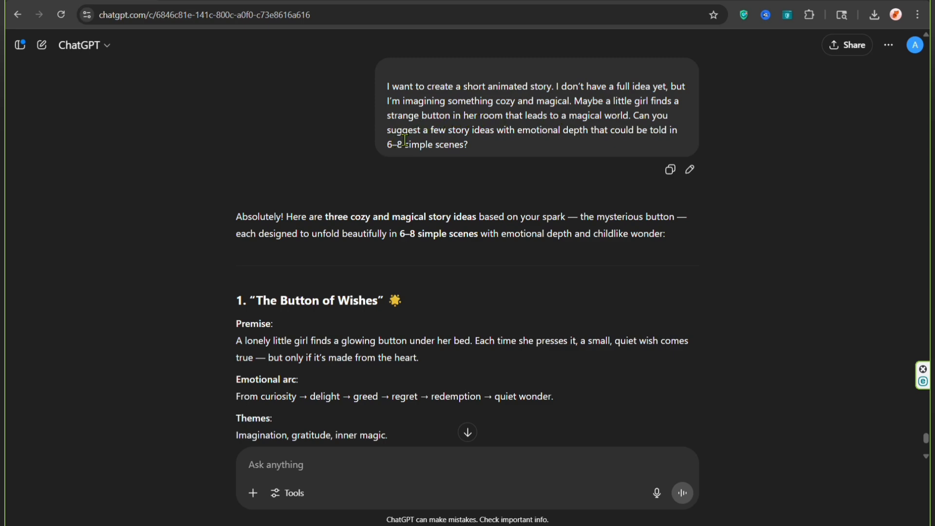
# Step: Read through the three story ideas and the six-scene visual storyboard for "The Button of Wishes" in the chat
pyautogui.scroll(-5, 404, 141)
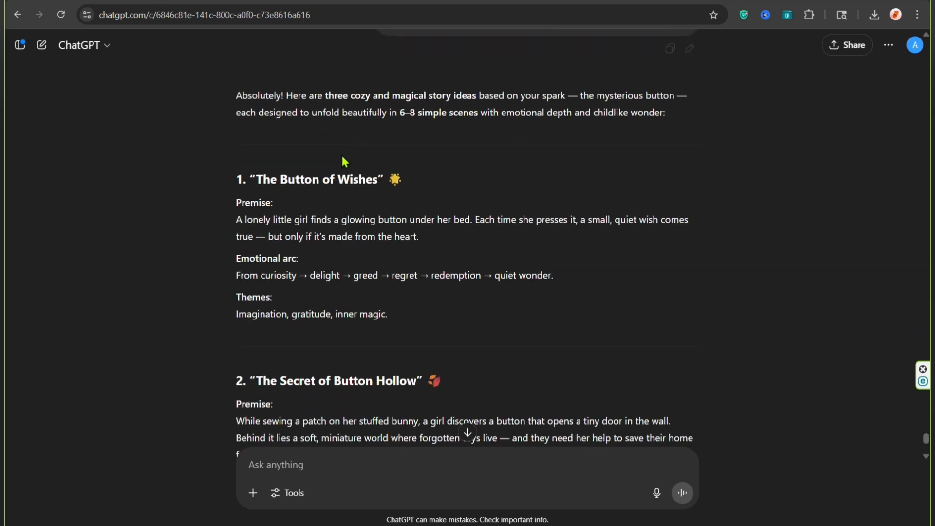
pyautogui.scroll(-5, 231, 184)
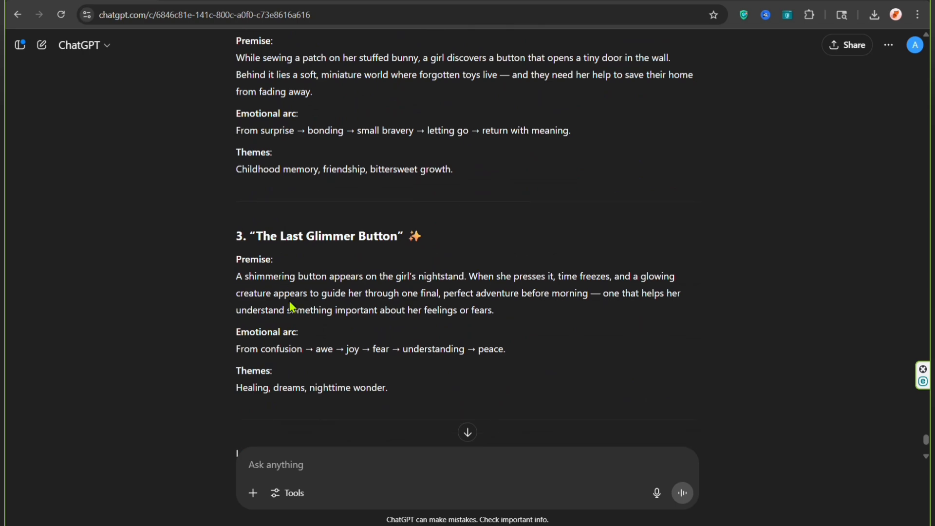
pyautogui.scroll(1, 291, 302)
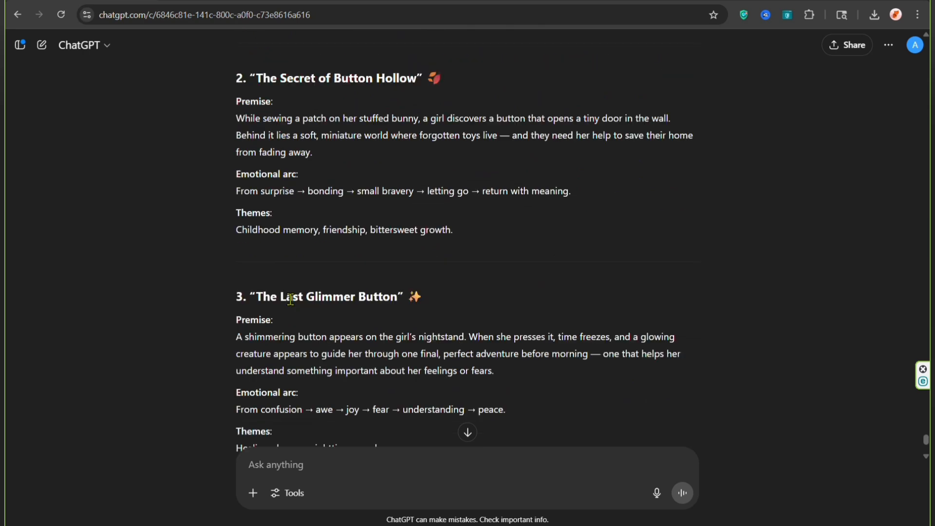
pyautogui.scroll(5, 291, 299)
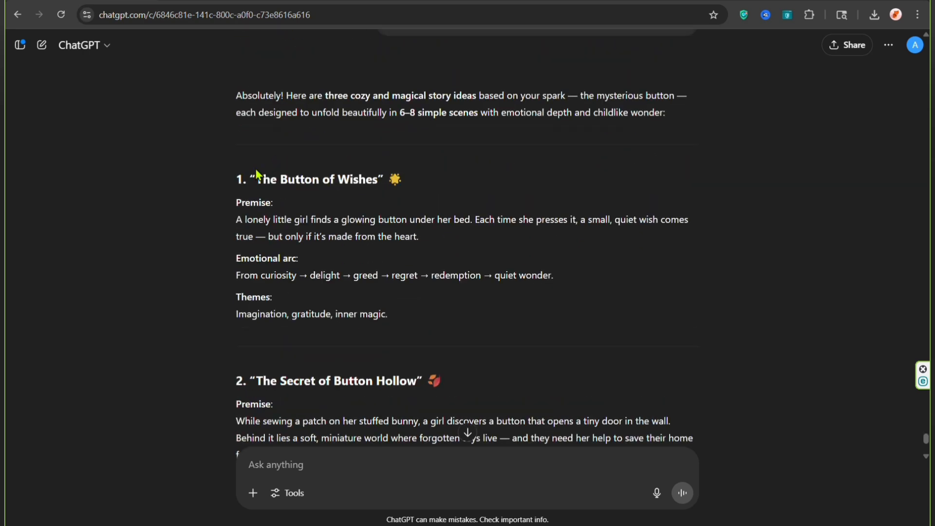
pyautogui.scroll(-9, 317, 195)
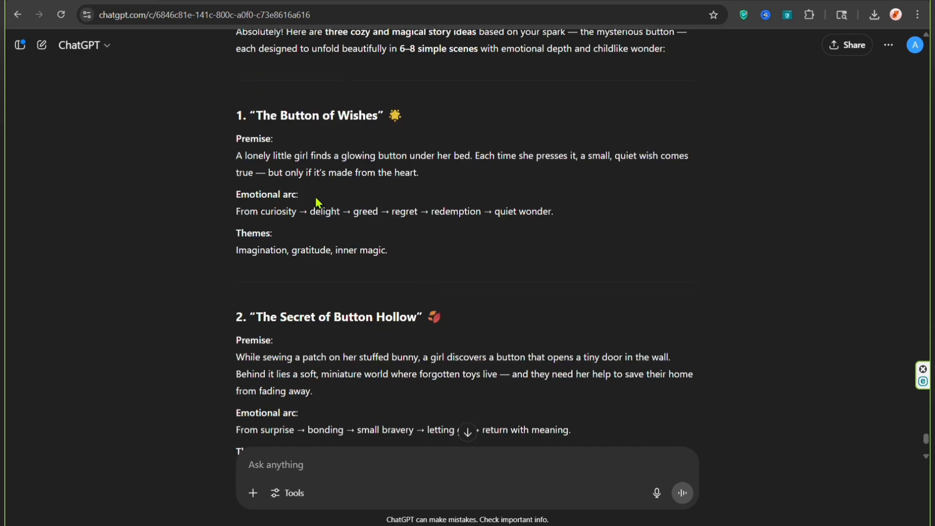
pyautogui.scroll(-2, 317, 204)
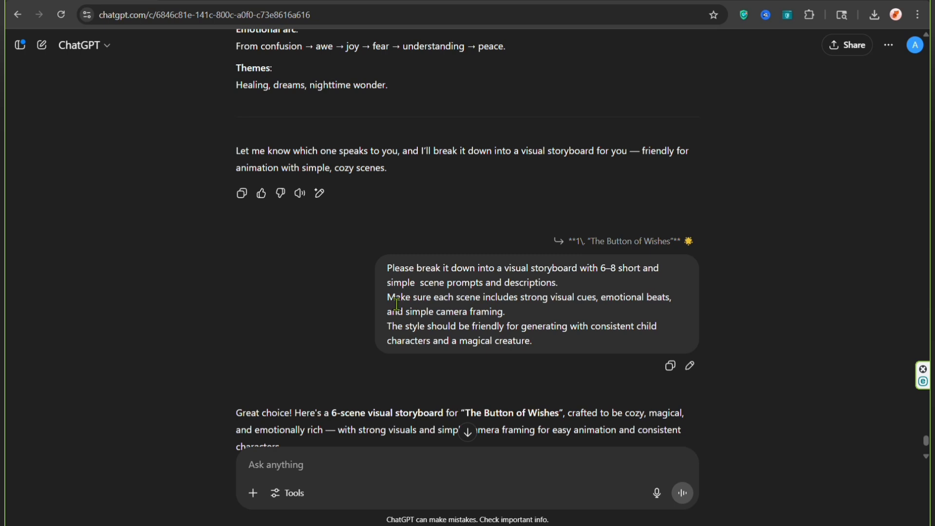
pyautogui.scroll(-2, 397, 305)
pyautogui.scroll(-3, 358, 286)
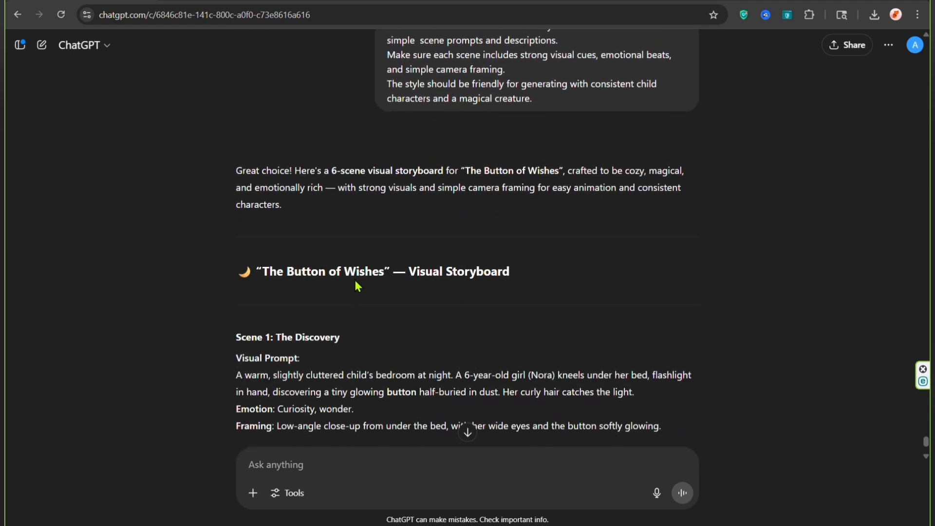
pyautogui.scroll(-5, 244, 250)
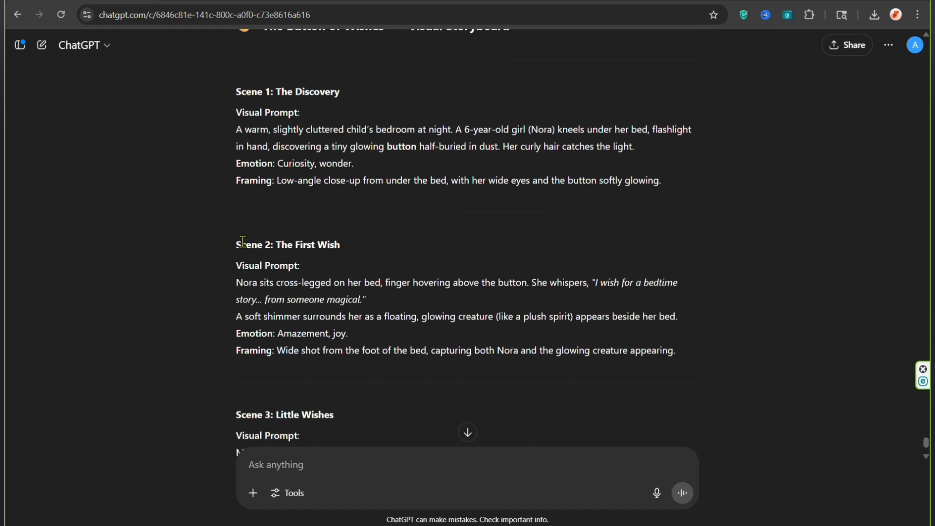
pyautogui.scroll(-6, 243, 241)
pyautogui.scroll(-9, 243, 238)
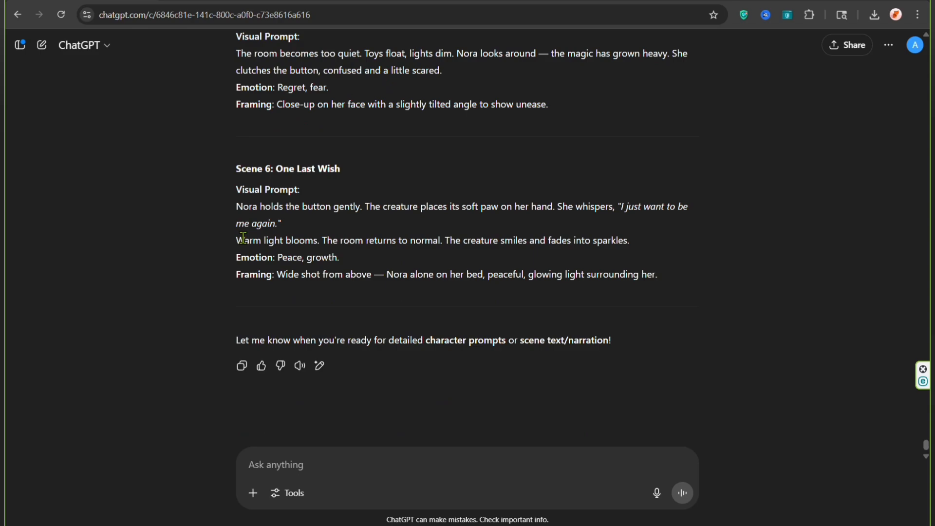
# Step: Copy the complete "The Button of Wishes" visual storyboard, from its title to the end of Scene 6
pyautogui.scroll(16, 243, 238)
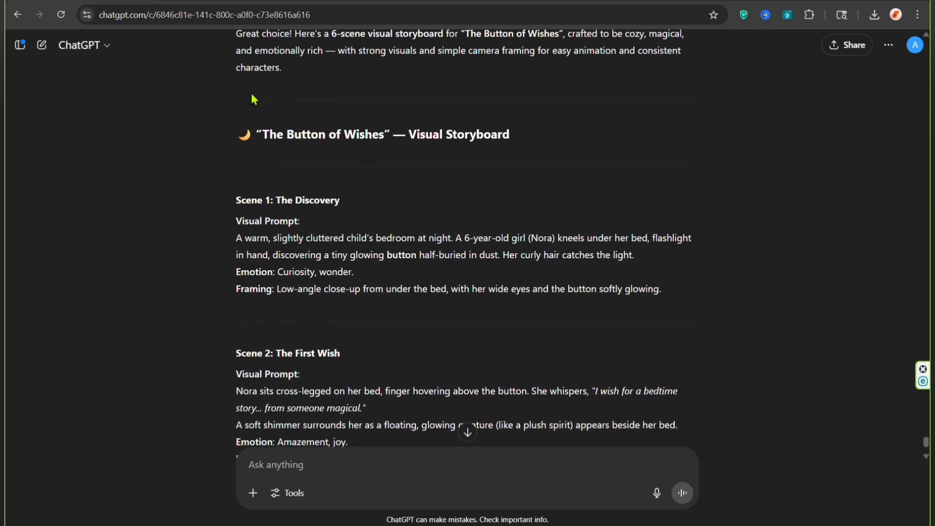
pyautogui.moveTo(253, 96); pyautogui.dragTo(343, 288)
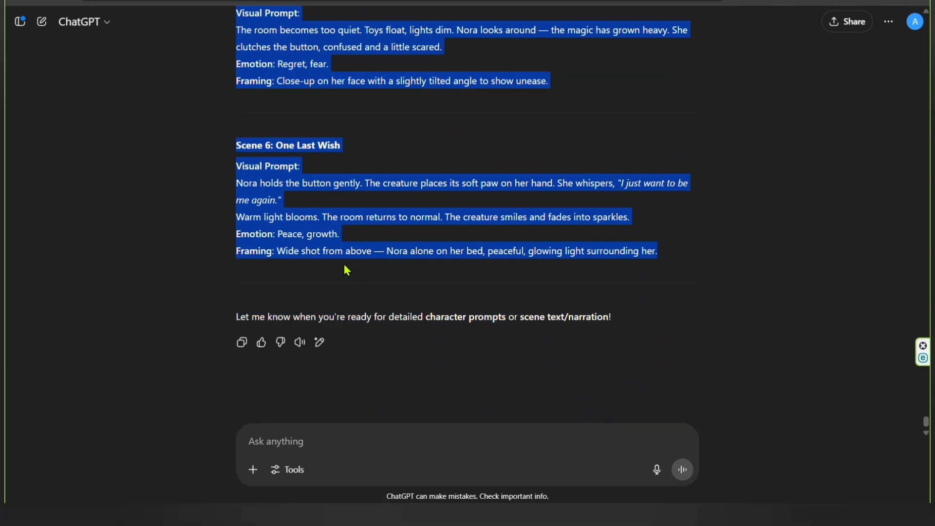
# Step: Switch to MagicLight and start a new AI video project in Basic Script mode
pyautogui.click(351, 1)
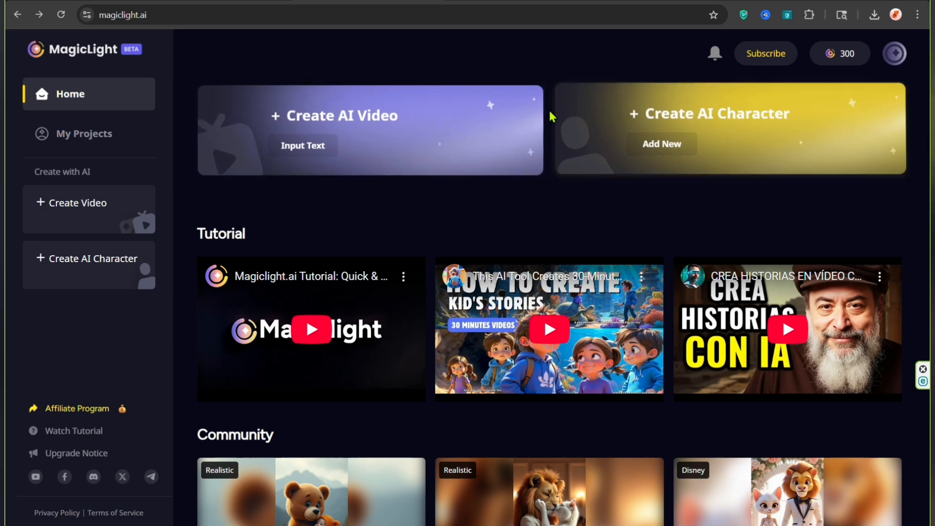
pyautogui.click(293, 123)
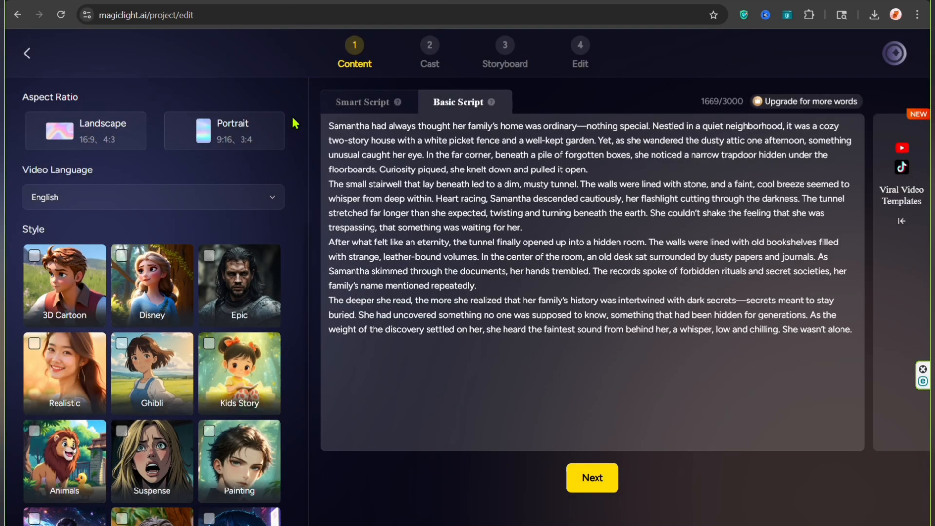
pyautogui.click(340, 105)
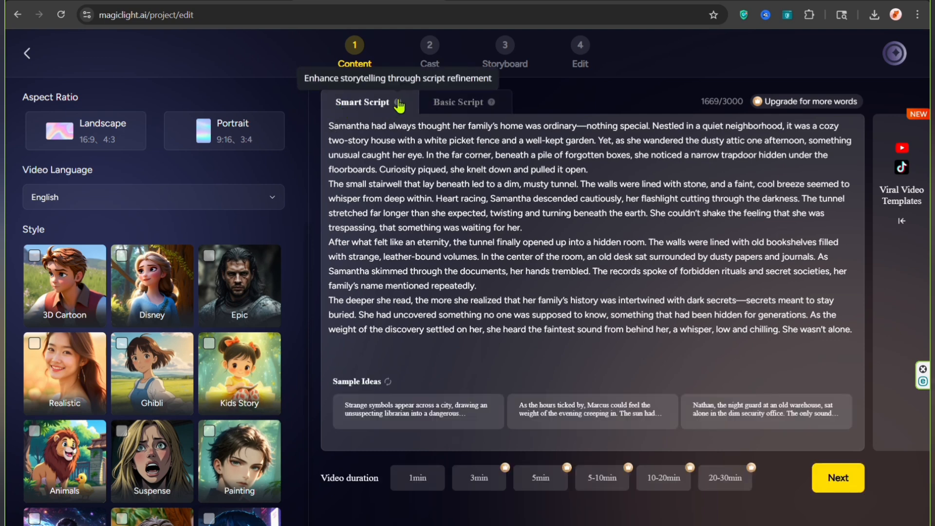
pyautogui.moveTo(394, 101)
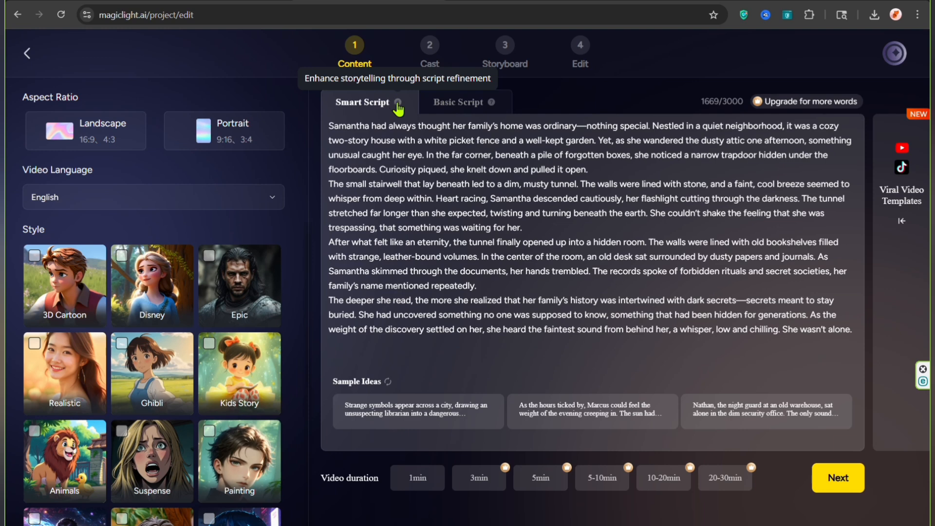
pyautogui.click(446, 103)
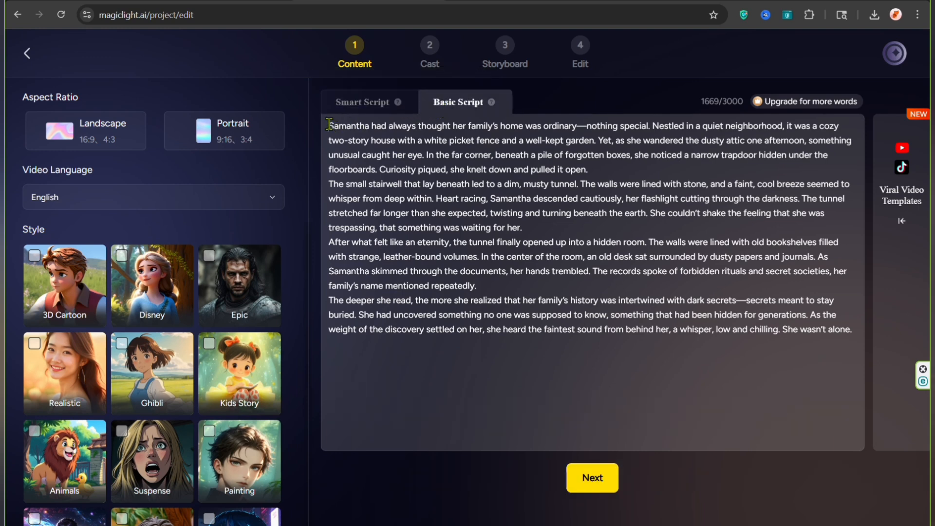
# Step: Replace the whole sample script with the copied "The Button of Wishes" storyboard and check the pasted scenes
pyautogui.moveTo(331, 126); pyautogui.dragTo(853, 418)
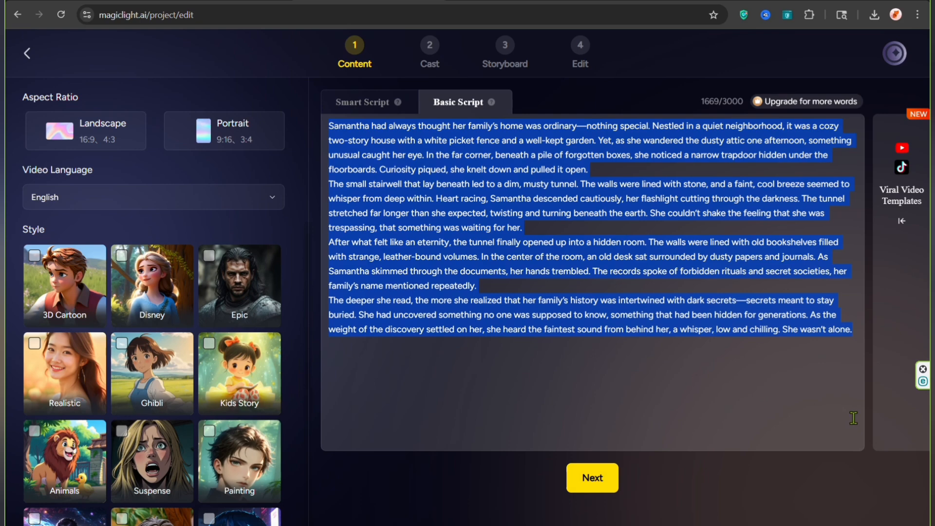
pyautogui.hotkey('ctrl', 'v')
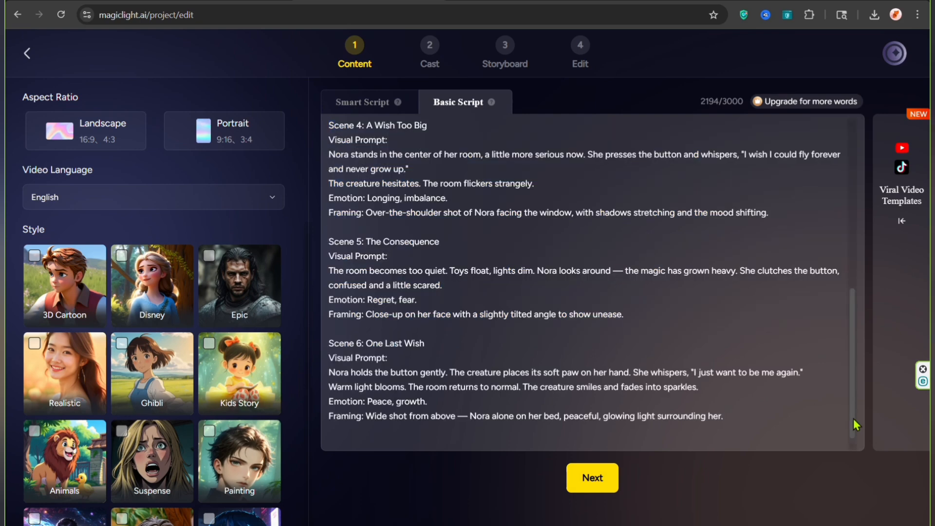
pyautogui.scroll(8, 657, 302)
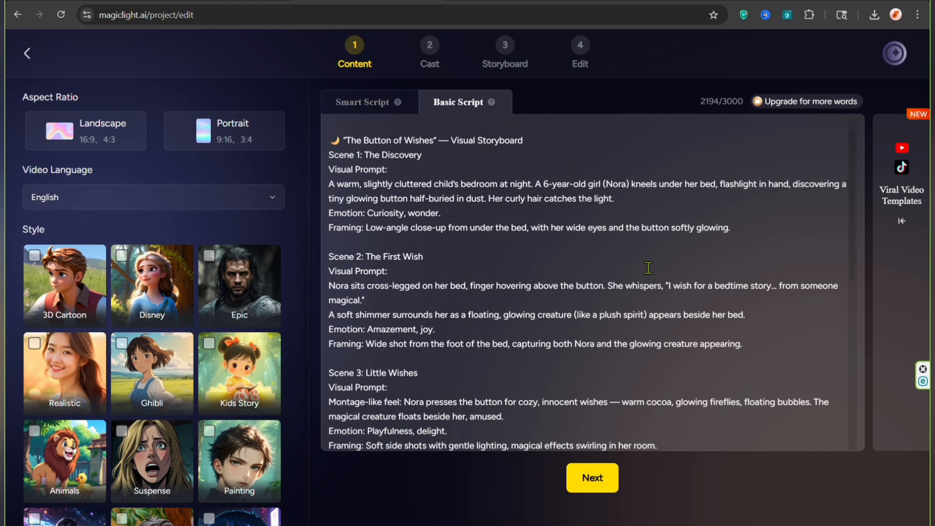
pyautogui.scroll(-8, 648, 268)
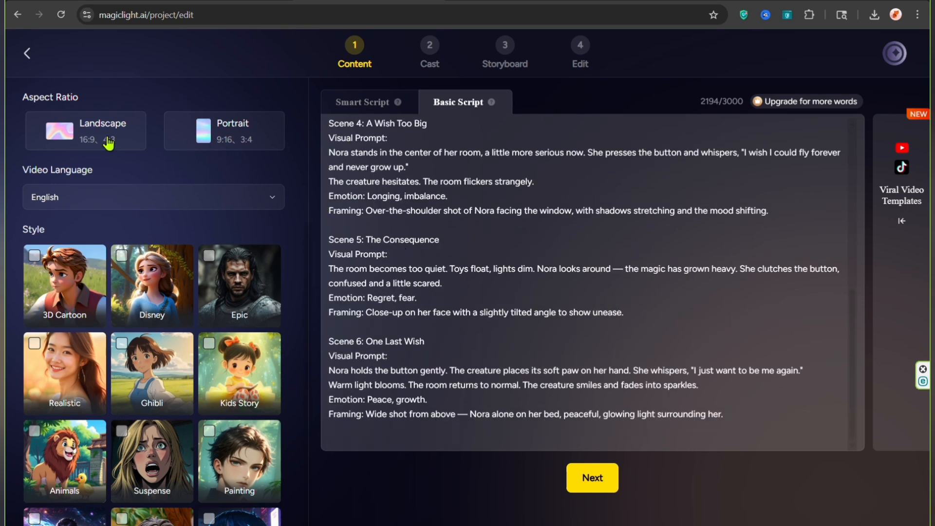
# Step: Set the video to Landscape, English and Disney style, and proceed to the shot breakdown of the script
pyautogui.click(109, 142)
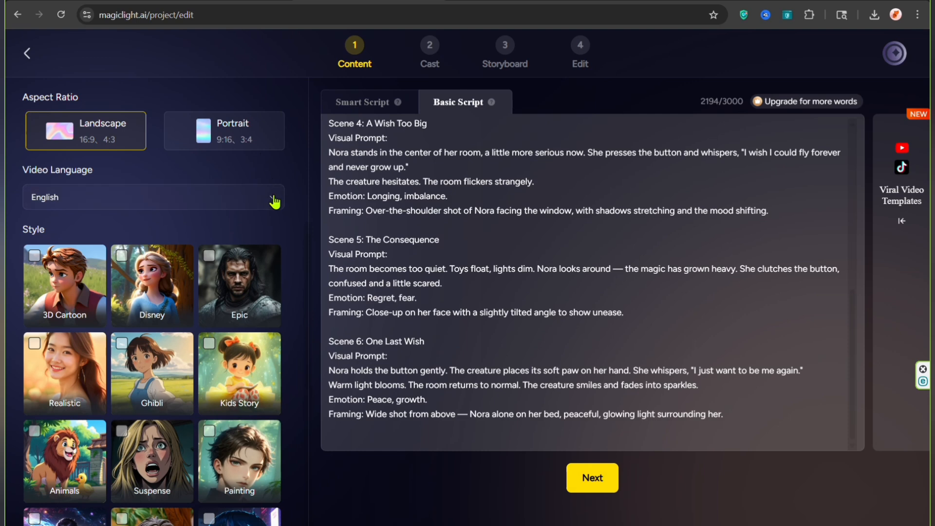
pyautogui.click(272, 201)
pyautogui.click(238, 231)
pyautogui.scroll(-5, 239, 281)
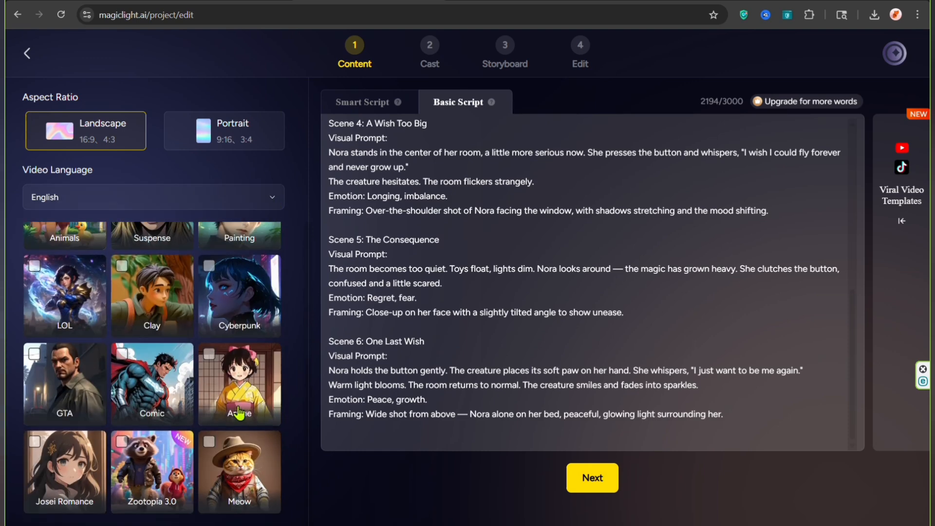
pyautogui.scroll(5, 239, 414)
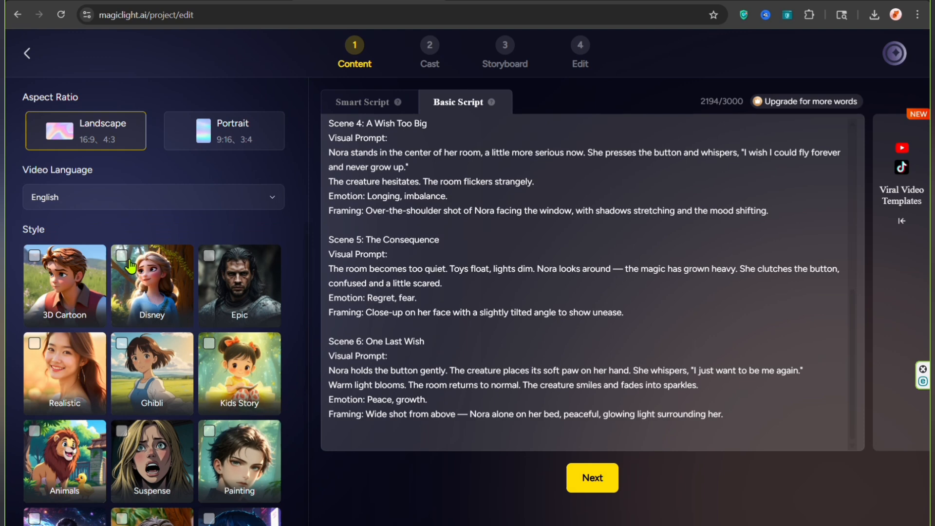
pyautogui.click(123, 256)
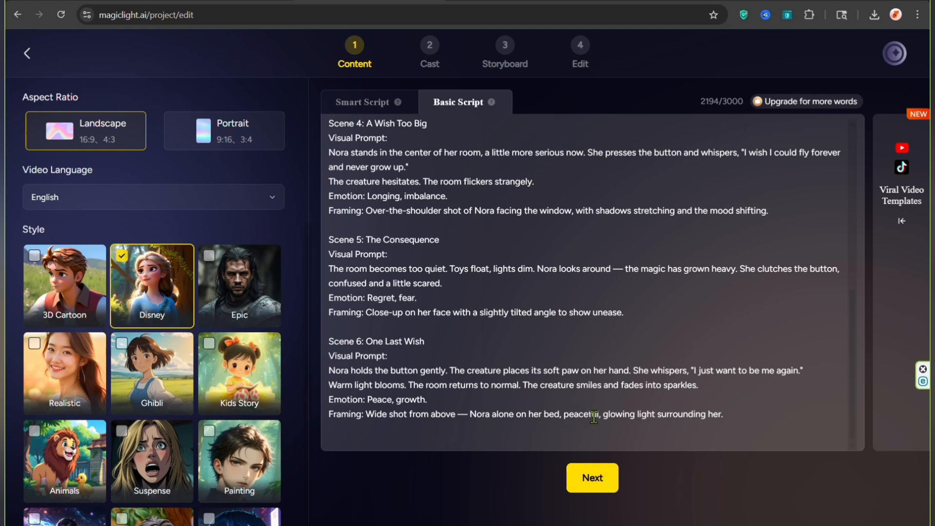
pyautogui.click(595, 479)
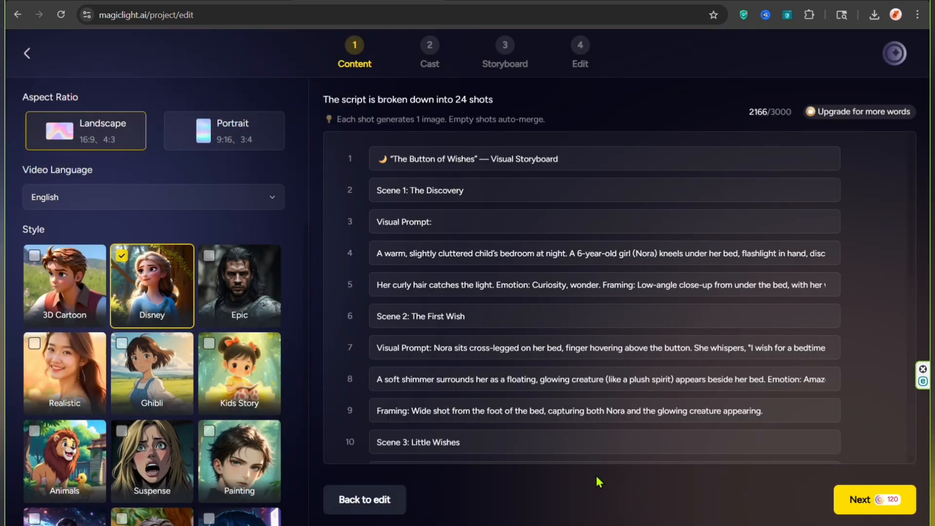
# Step: Review the individual shots of the script breakdown and accept them to continue to the Cast stage
pyautogui.scroll(-1, 584, 390)
pyautogui.click(579, 360)
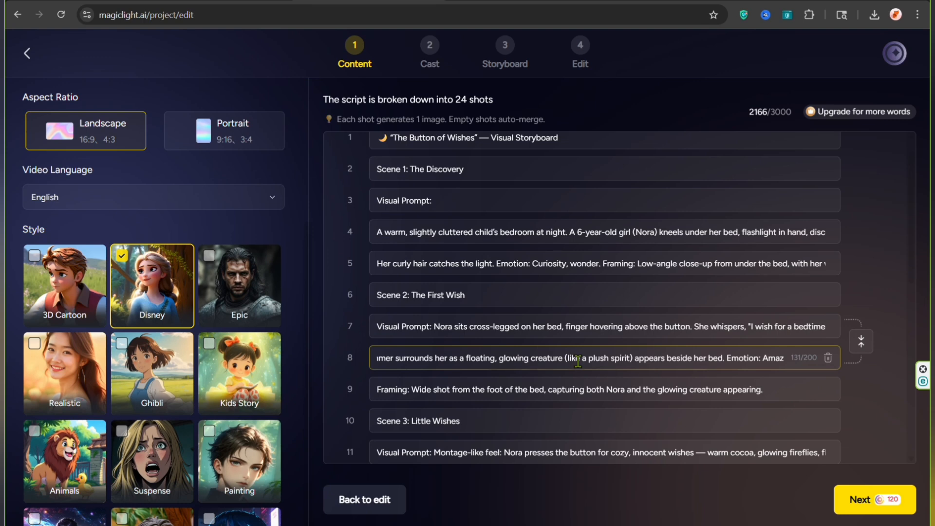
pyautogui.scroll(1, 578, 361)
pyautogui.click(560, 341)
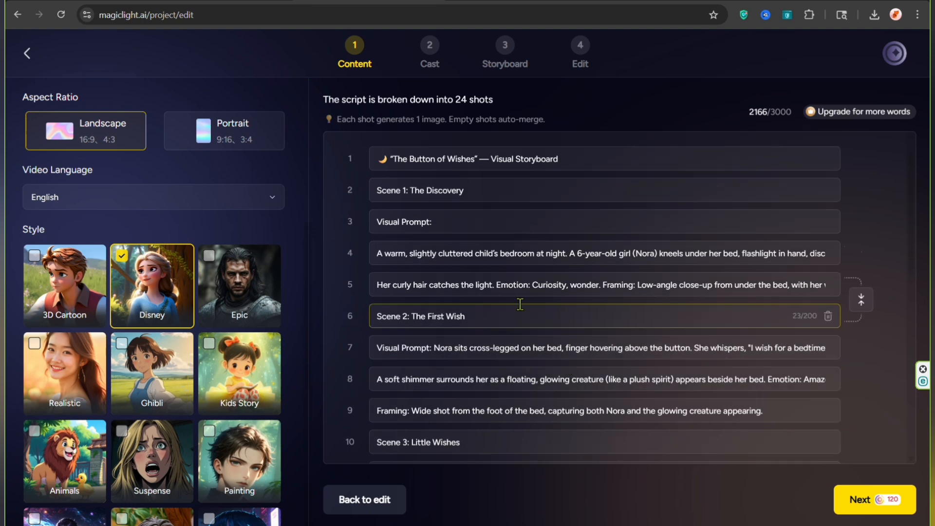
pyautogui.click(404, 260)
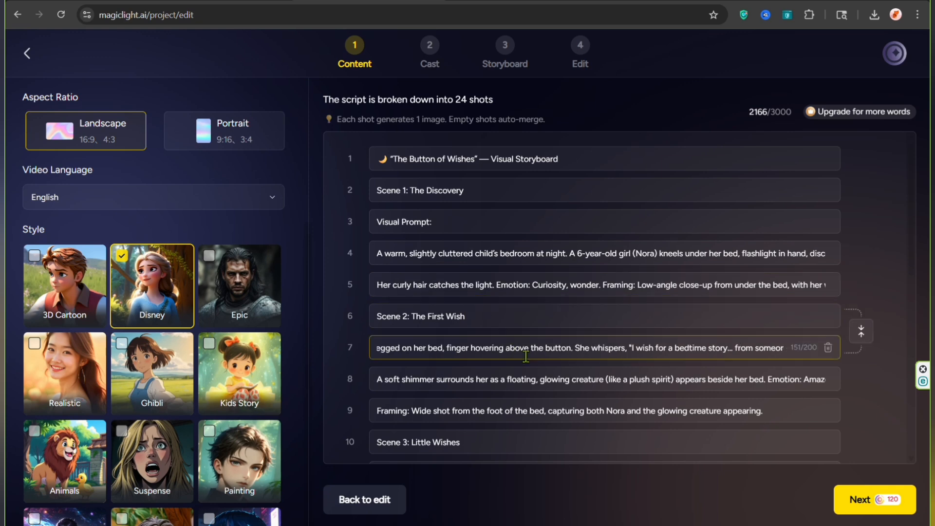
pyautogui.scroll(-1, 471, 431)
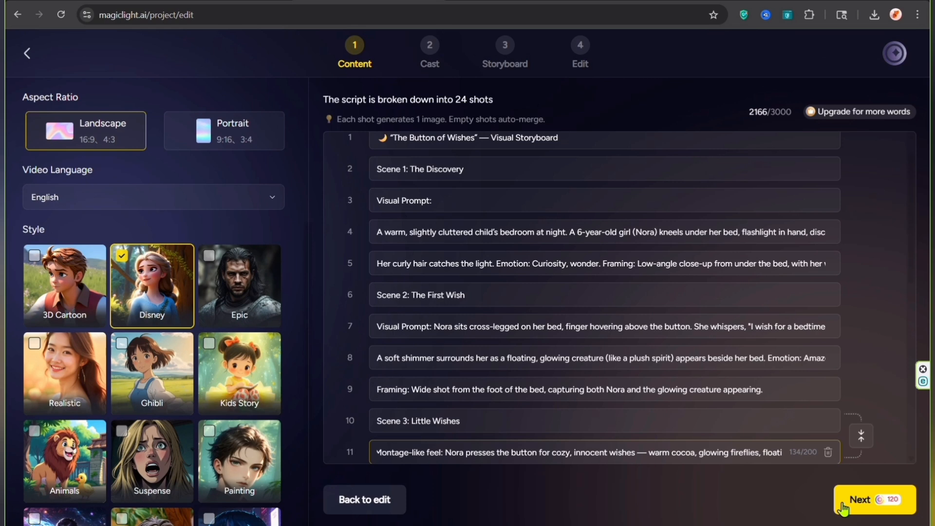
pyautogui.click(843, 502)
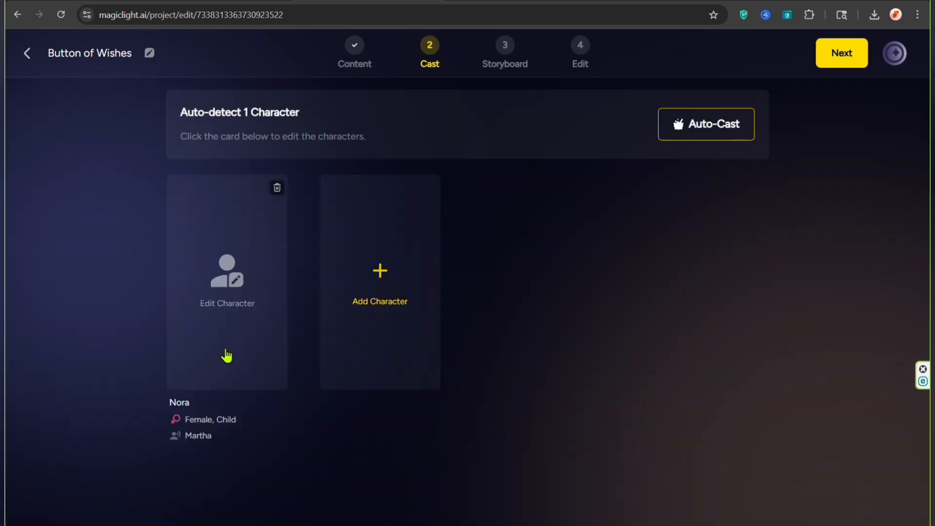
# Step: Open the Nora character for editing, browse the character library, and start creating a new custom character
pyautogui.click(229, 282)
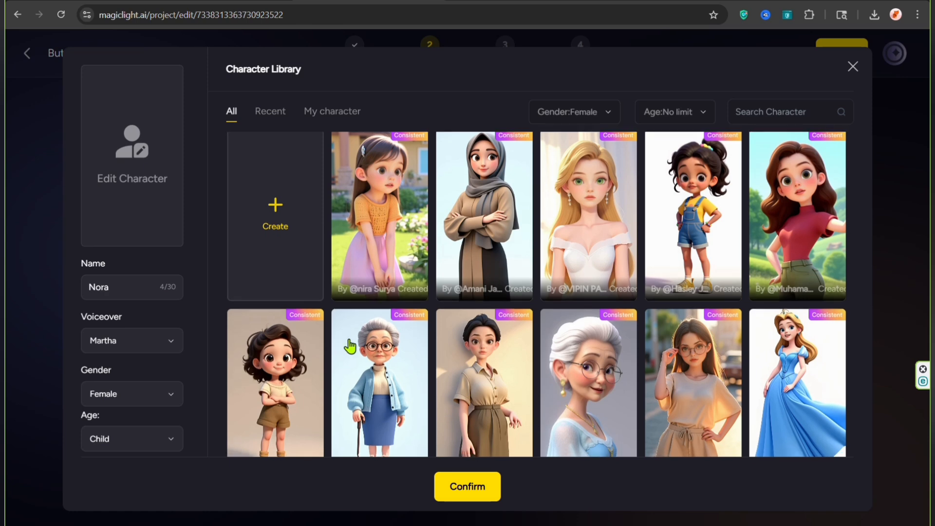
pyautogui.scroll(-5, 354, 347)
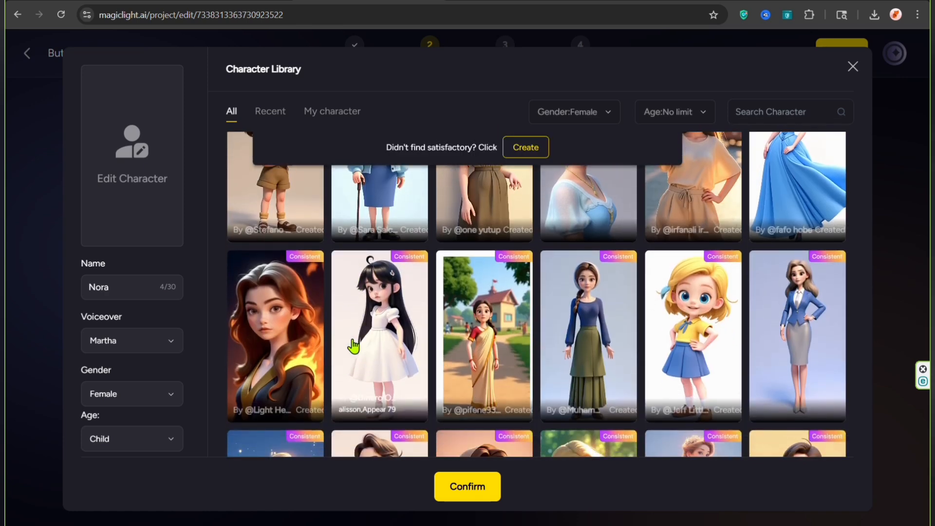
pyautogui.scroll(5, 353, 347)
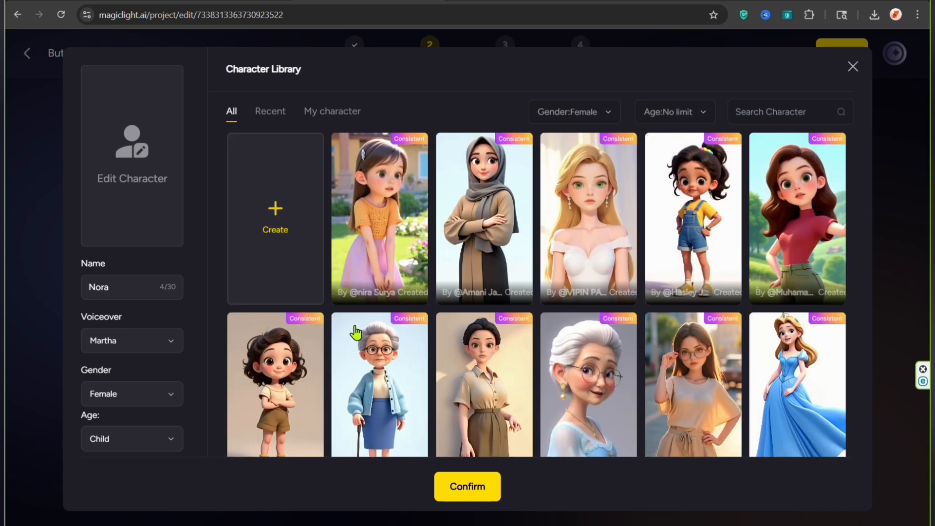
pyautogui.click(269, 214)
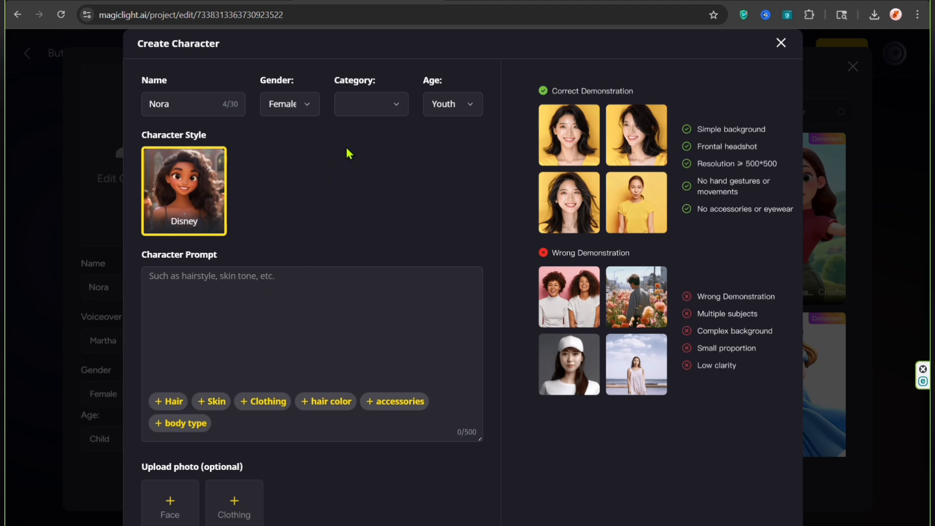
# Step: Copy the main character Nora's image generation prompt from the ChatGPT conversation into the Character Prompt of the new MagicLight character
pyautogui.click(404, 4)
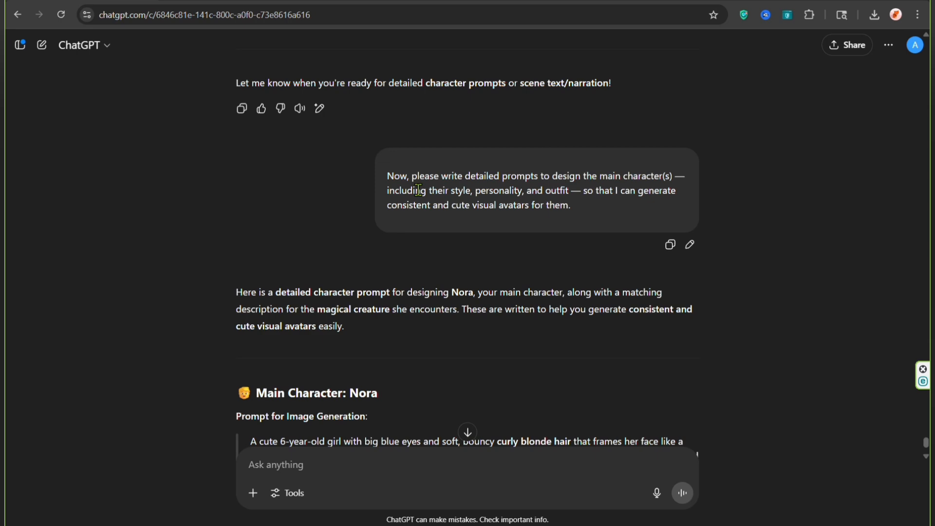
pyautogui.scroll(-7, 418, 190)
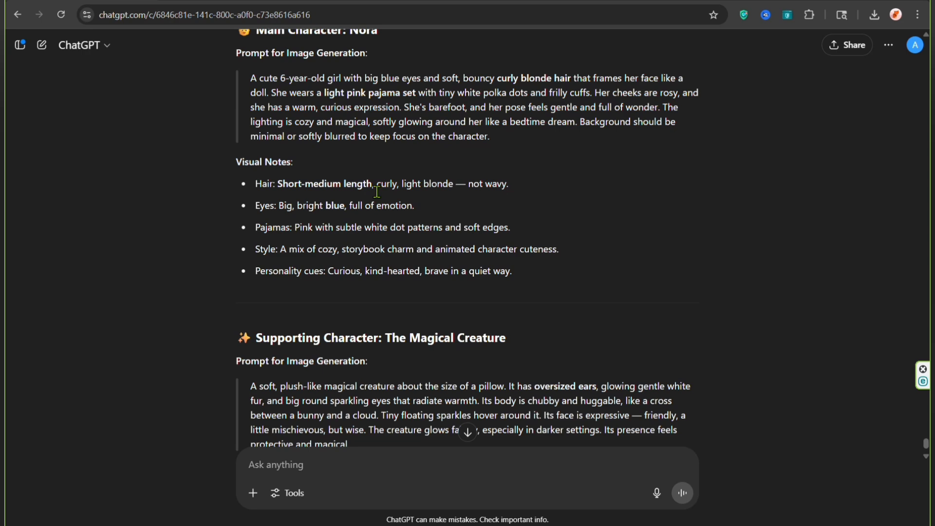
pyautogui.scroll(1, 348, 330)
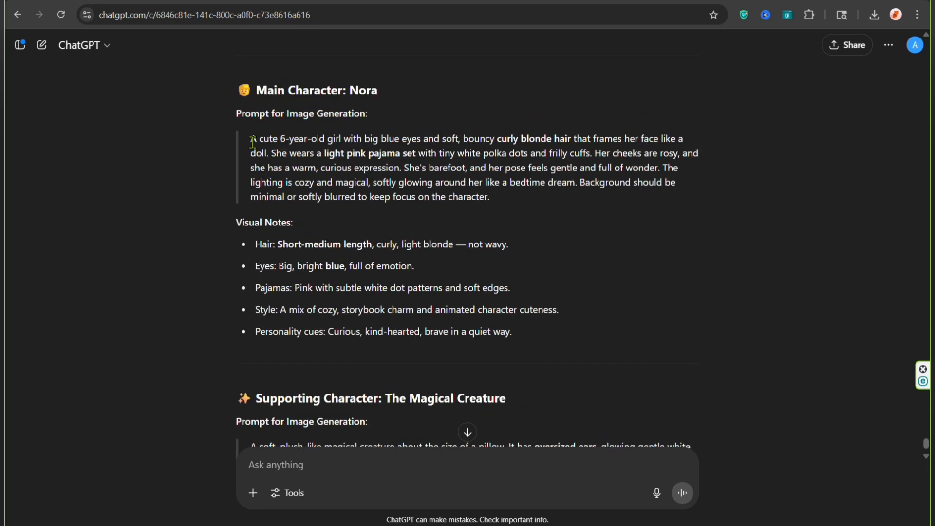
pyautogui.moveTo(252, 140); pyautogui.dragTo(672, 206)
pyautogui.hotkey('ctrl', 'c')
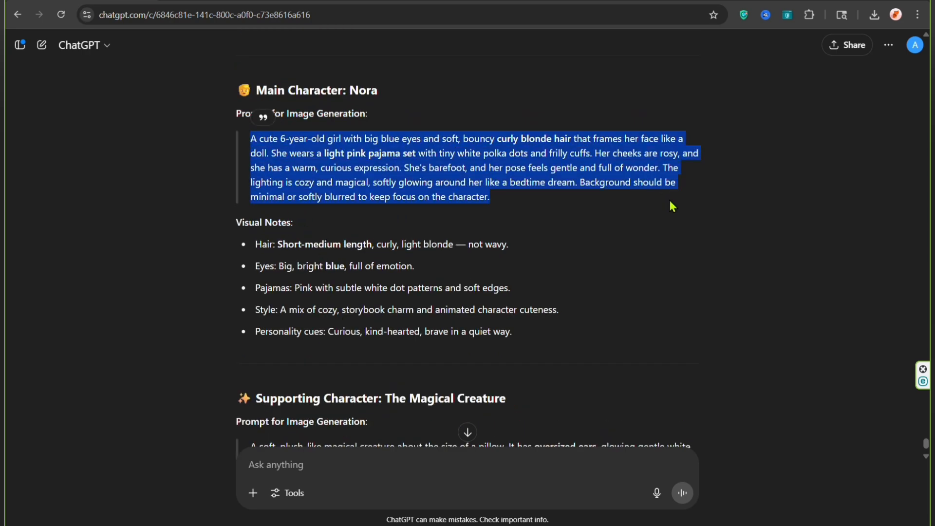
pyautogui.click(371, 1)
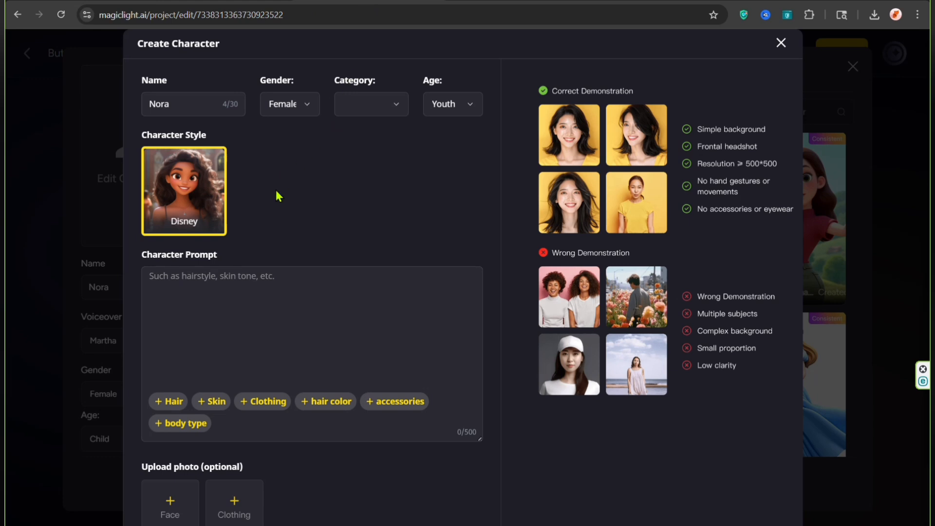
pyautogui.click(234, 277)
pyautogui.hotkey('ctrl', 'v')
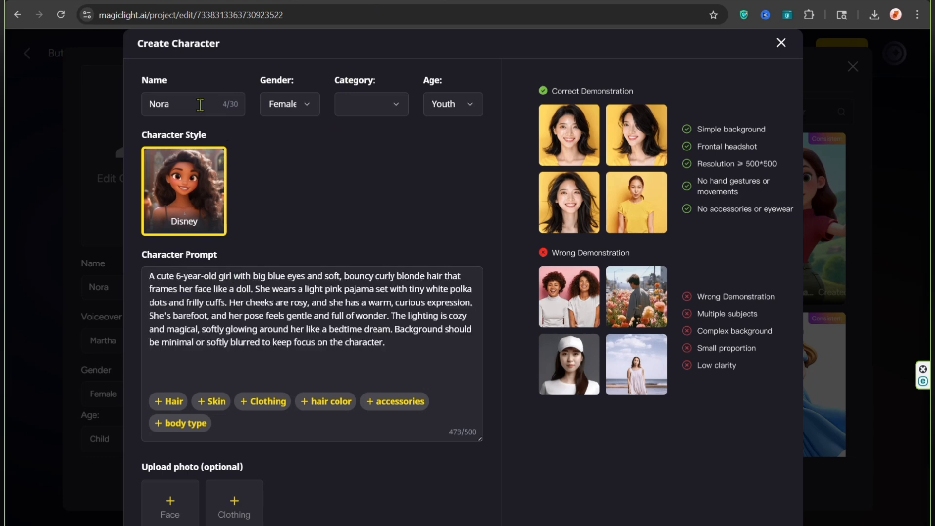
# Step: Set the new character's gender to Female, category to Human and age to Child
pyautogui.click(298, 104)
pyautogui.click(305, 159)
pyautogui.click(398, 107)
pyautogui.click(395, 133)
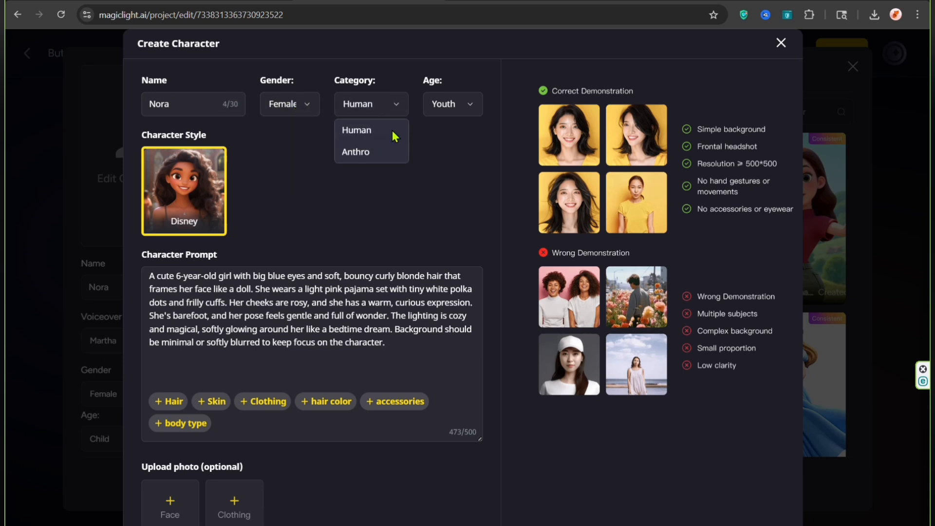
pyautogui.click(471, 111)
pyautogui.click(462, 127)
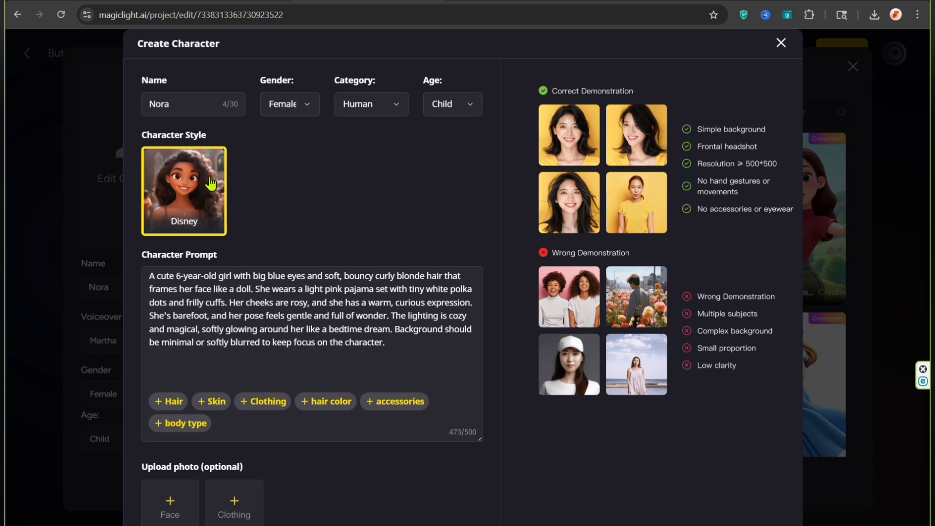
# Step: Check the Nora character form and the photo guidelines, and generate the character image
pyautogui.scroll(-2, 216, 200)
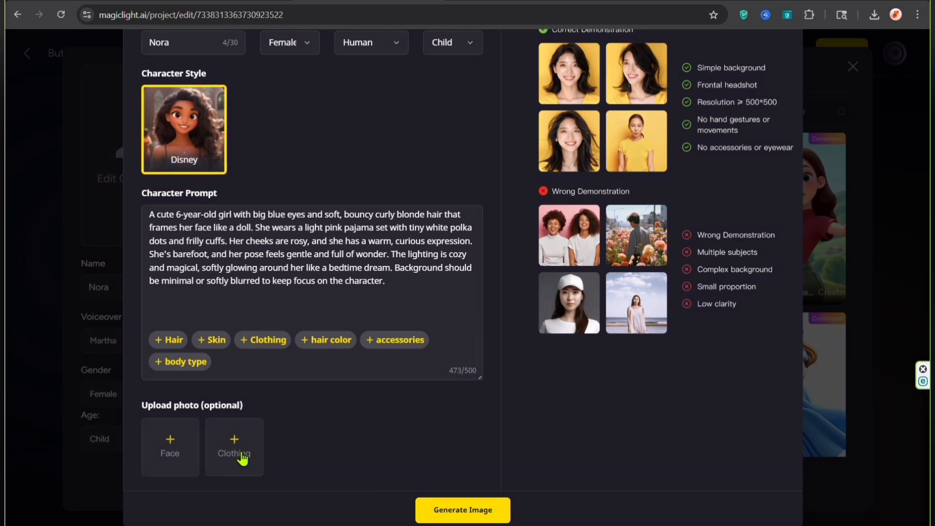
pyautogui.scroll(2, 458, 431)
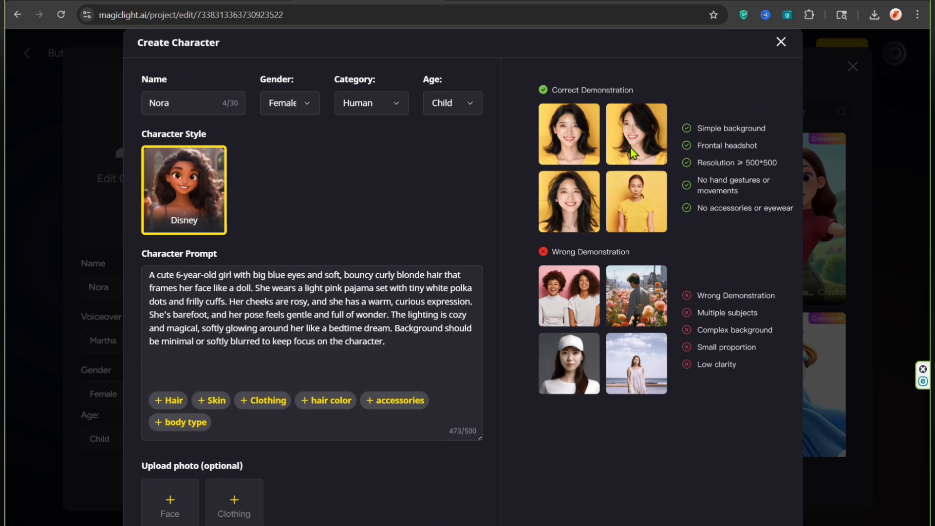
pyautogui.scroll(-2, 457, 374)
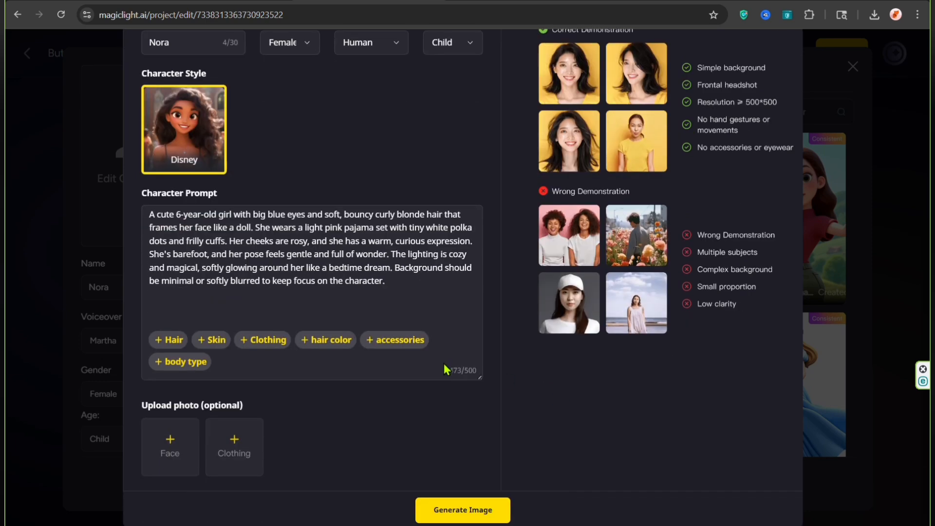
pyautogui.click(462, 517)
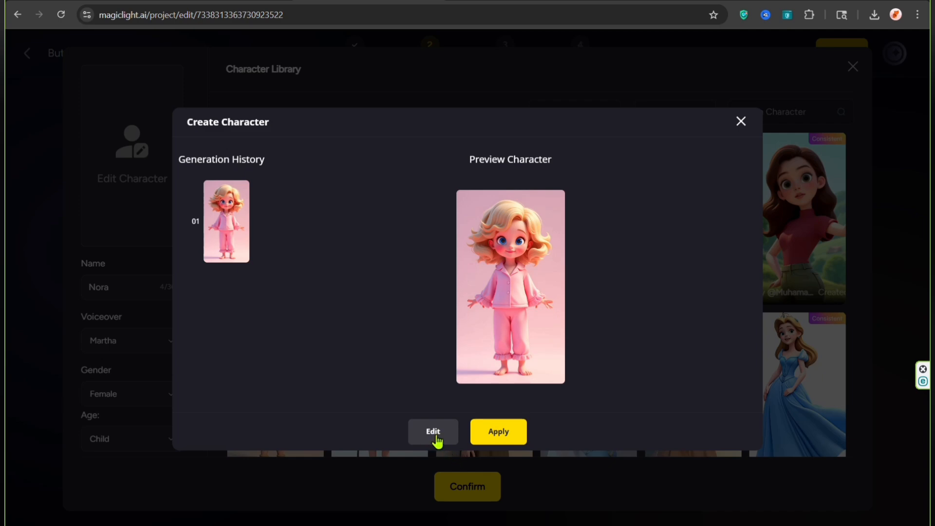
# Step: Review the character prompt behind the generated Nora image and return to its preview
pyautogui.click(433, 432)
pyautogui.scroll(-2, 434, 441)
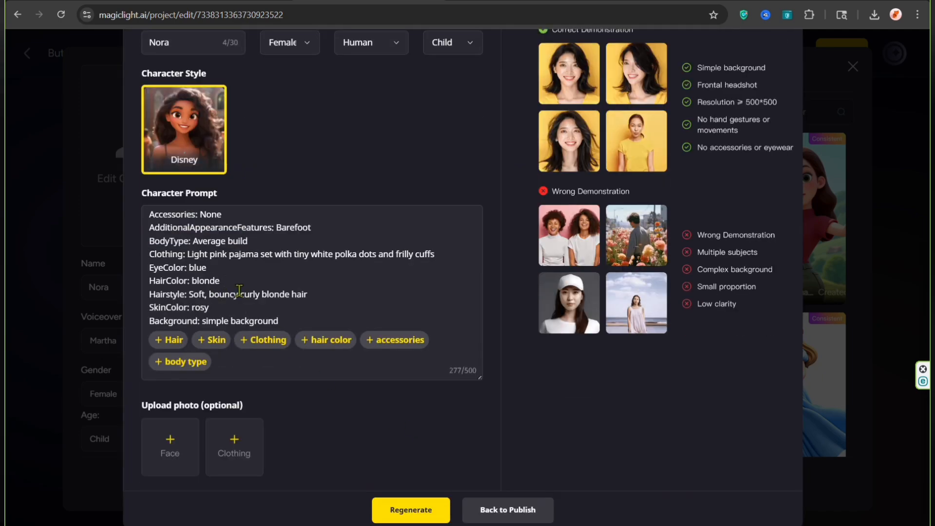
pyautogui.click(491, 511)
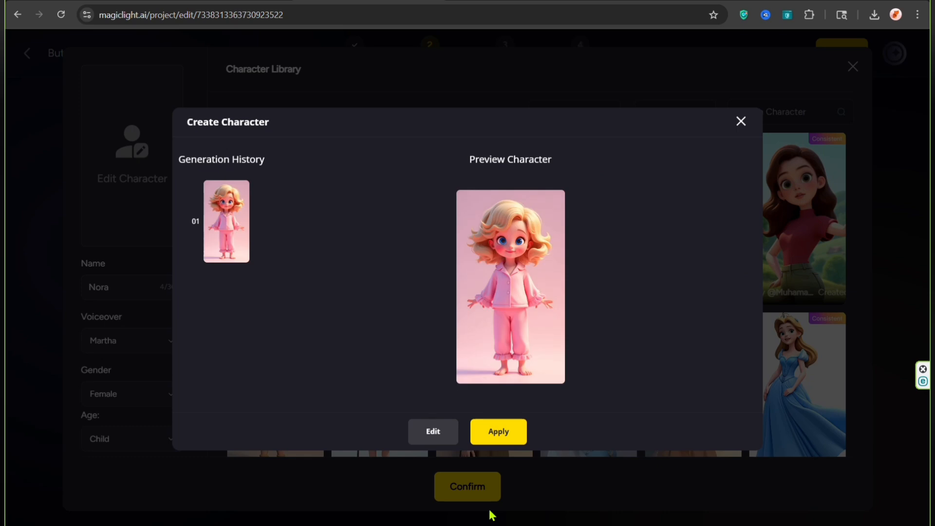
# Step: Apply and confirm the generated image for Nora, and continue to the Storyboard stage
pyautogui.click(493, 437)
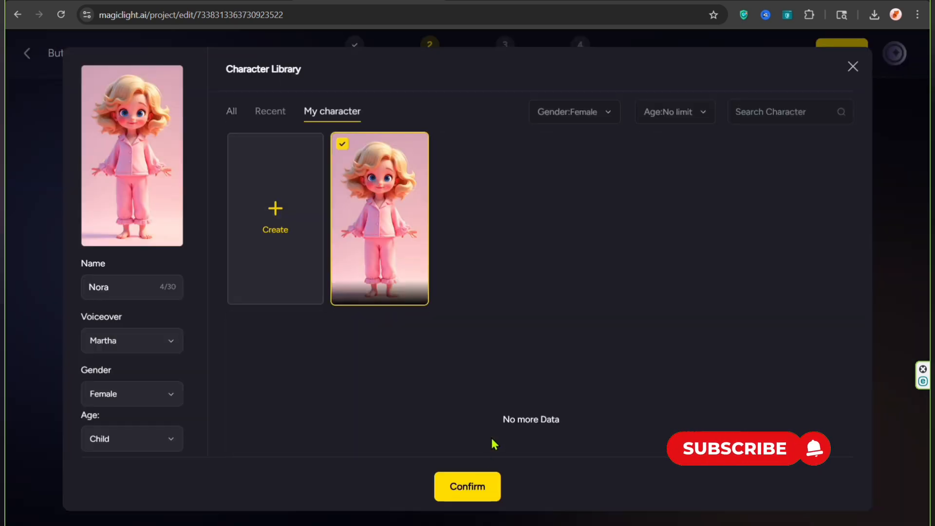
pyautogui.click(476, 488)
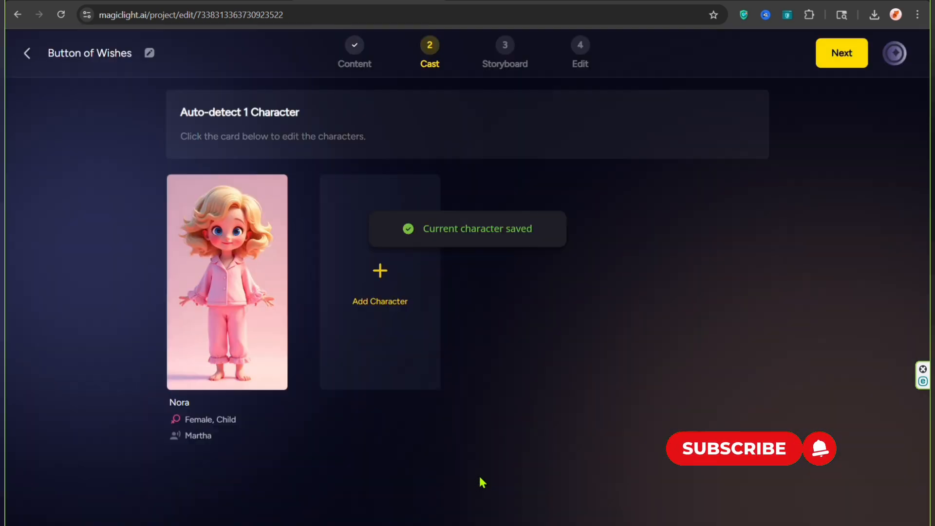
pyautogui.click(818, 61)
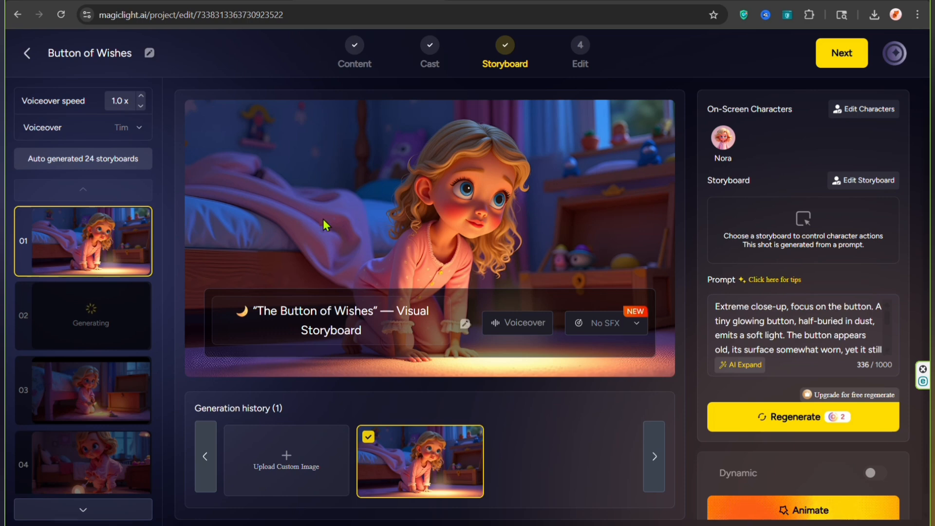
# Step: Look over the first generated storyboard shots and browse the available voiceover voices
pyautogui.scroll(-3, 125, 249)
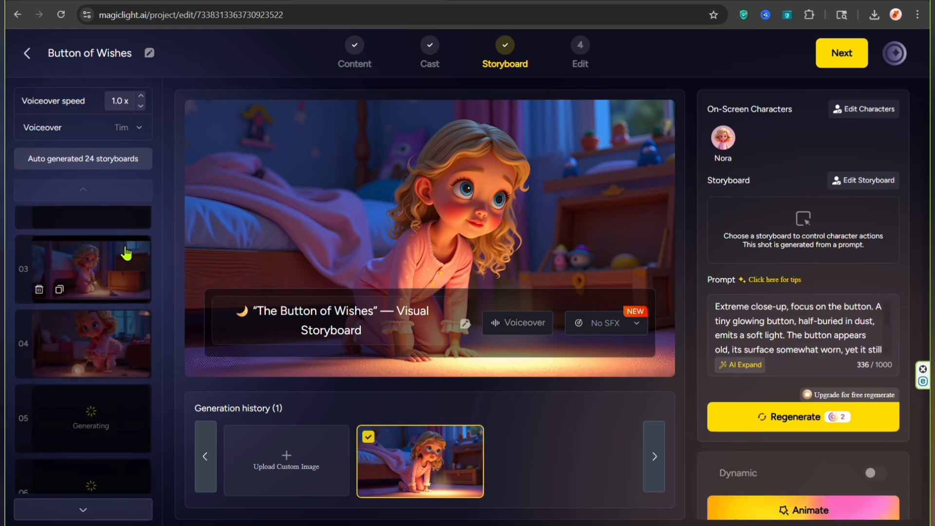
pyautogui.scroll(3, 125, 253)
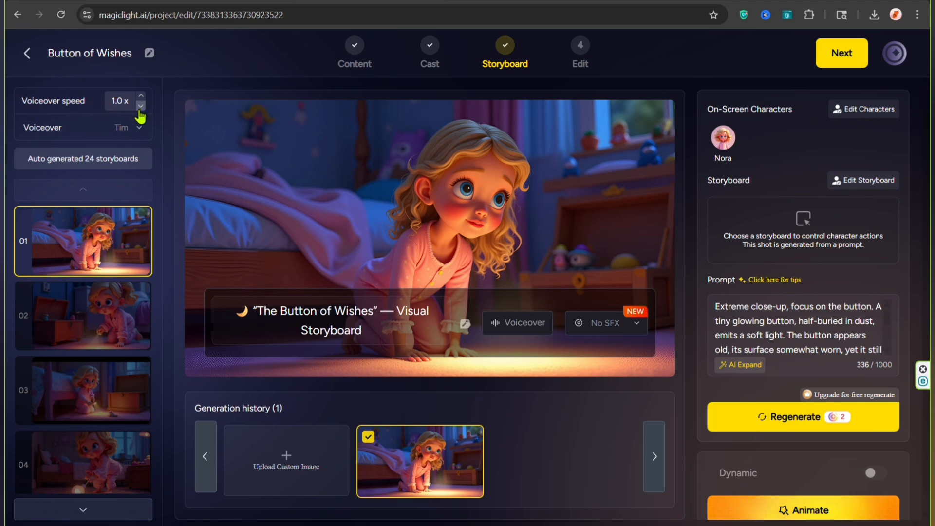
pyautogui.click(139, 128)
pyautogui.scroll(-3, 92, 217)
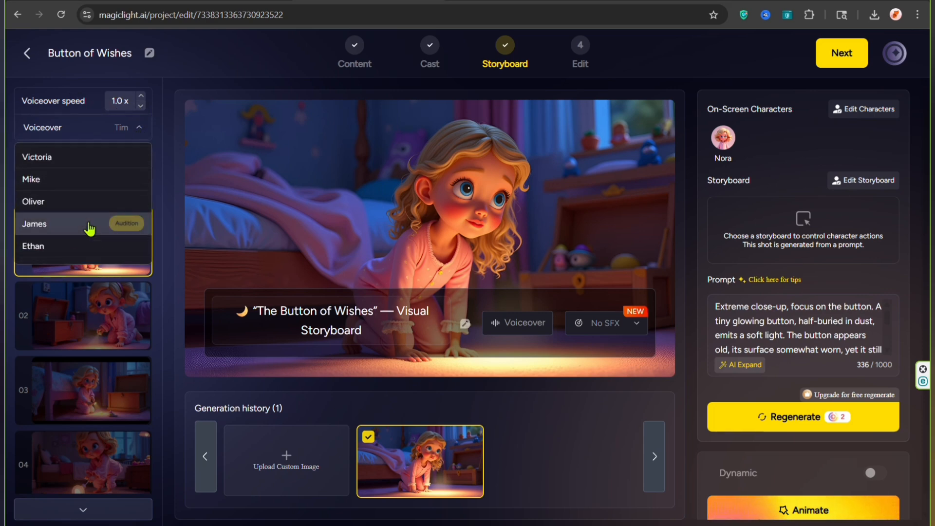
pyautogui.scroll(3, 84, 222)
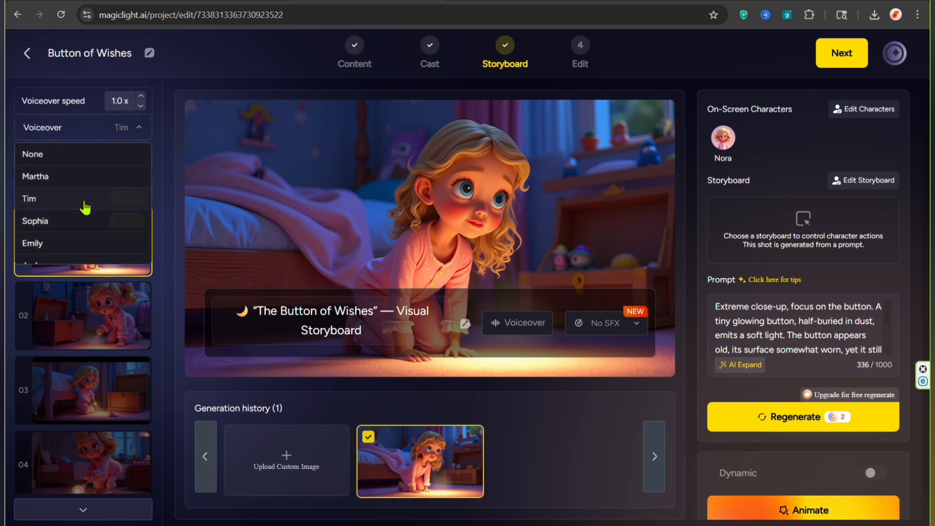
pyautogui.click(141, 130)
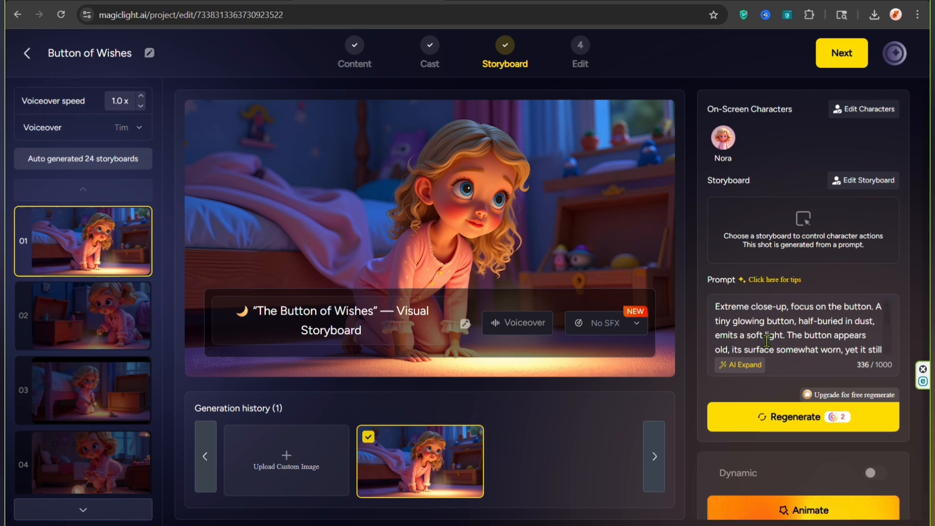
# Step: Examine the prompt of shot 01 and the options for animating a single shot
pyautogui.click(100, 334)
pyautogui.click(93, 259)
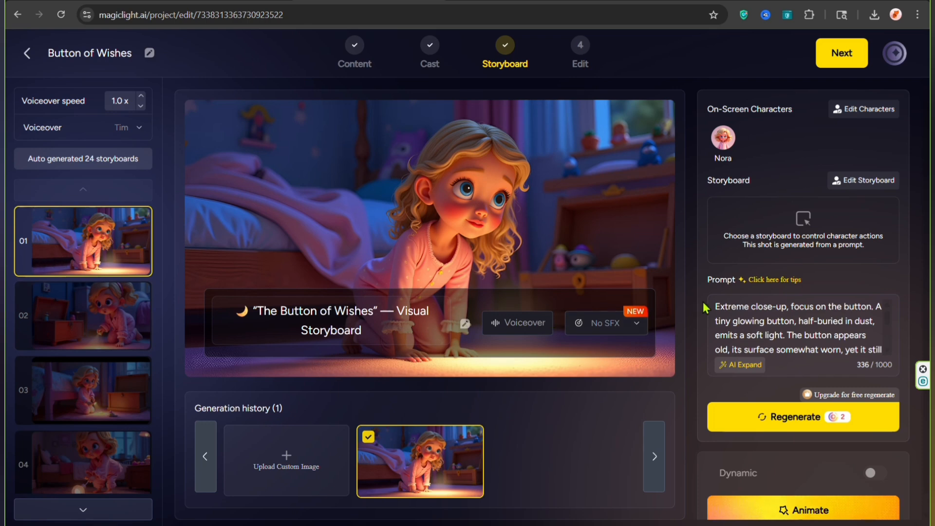
pyautogui.scroll(-2, 770, 336)
pyautogui.scroll(2, 770, 335)
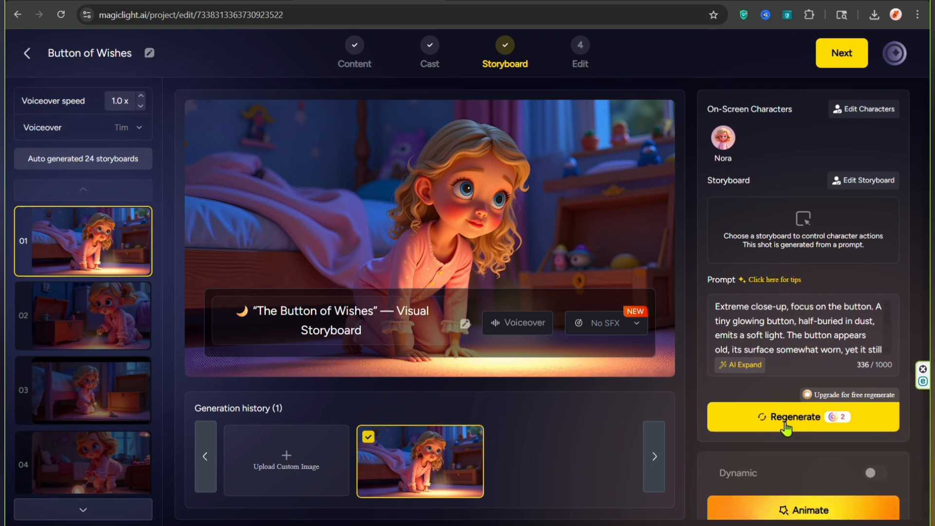
pyautogui.scroll(-1, 777, 426)
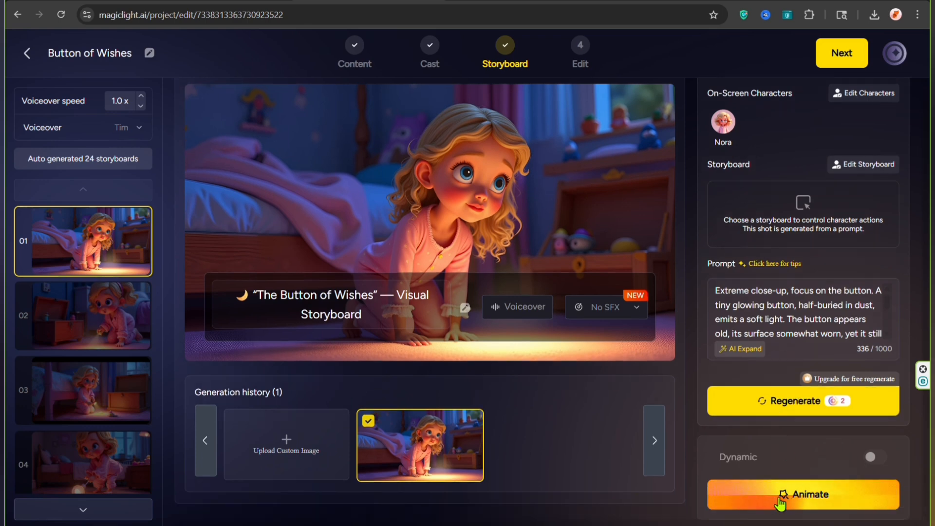
pyautogui.click(777, 500)
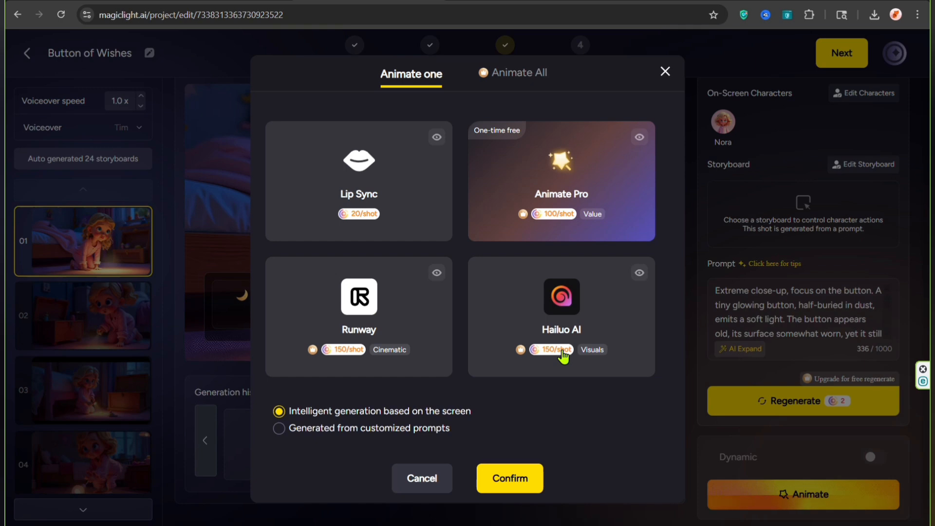
pyautogui.click(664, 72)
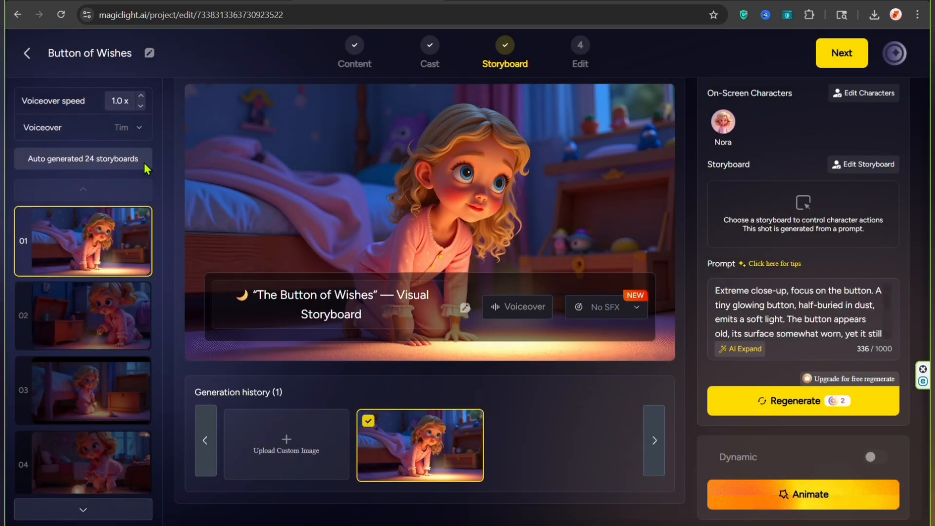
# Step: Look through all the storyboard shots down to shot 24 and return to the first one
pyautogui.scroll(-4, 109, 266)
pyautogui.scroll(-13, 110, 287)
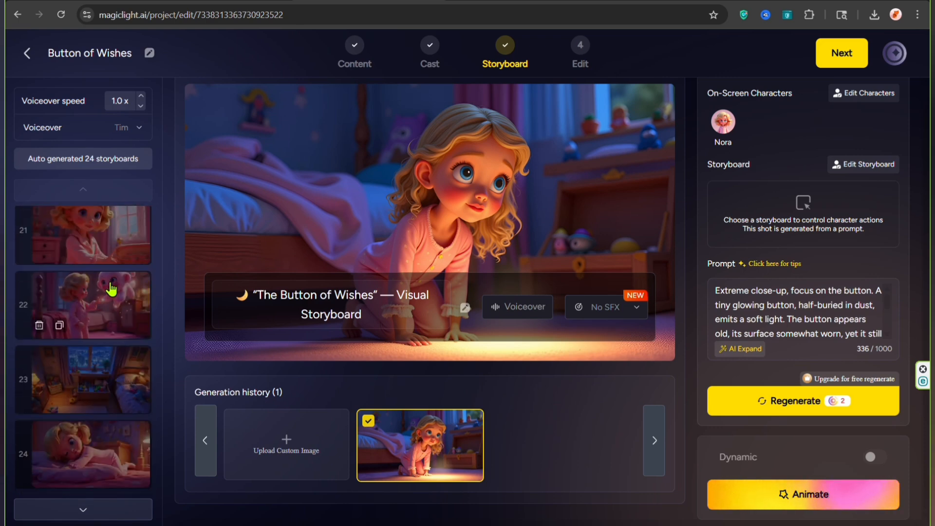
pyautogui.scroll(12, 111, 287)
pyautogui.scroll(5, 109, 287)
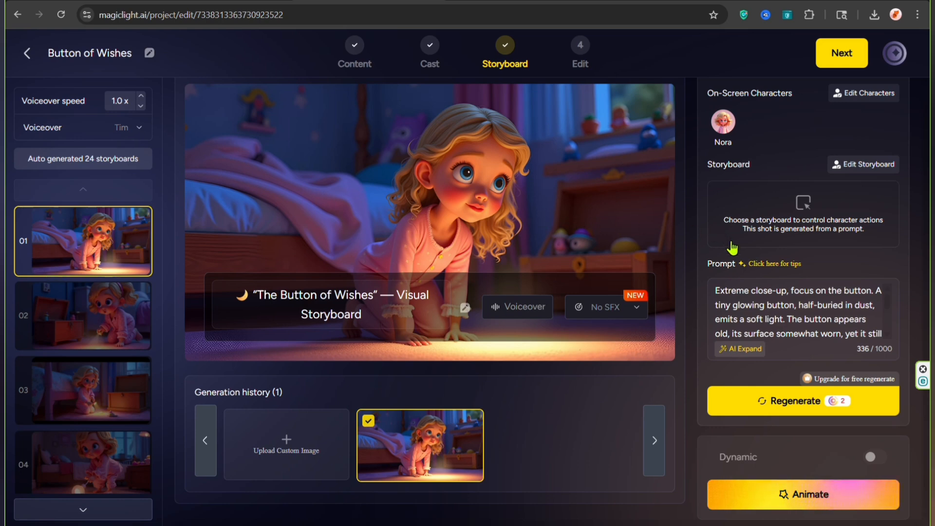
pyautogui.scroll(1, 728, 273)
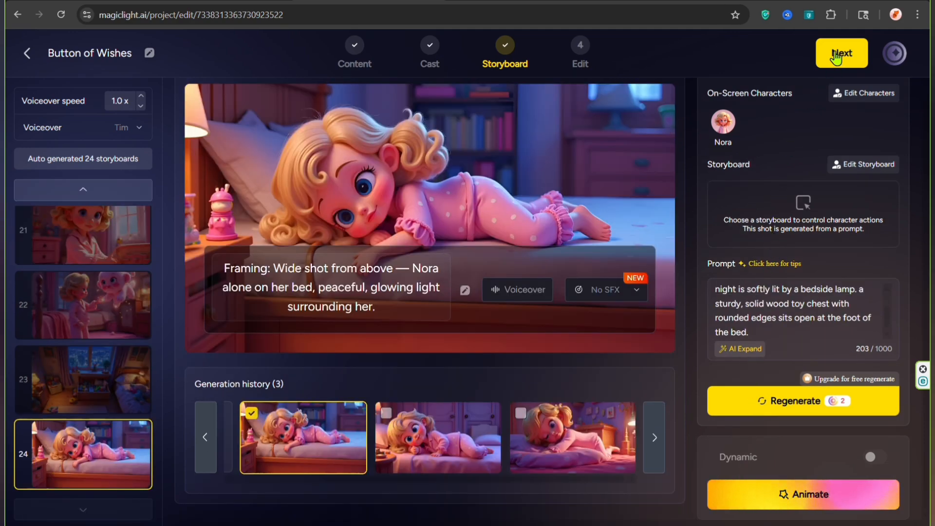
# Step: Continue to the Edit stage without animating the shots, try two cover title styles, and set the cover to No Title
pyautogui.click(836, 57)
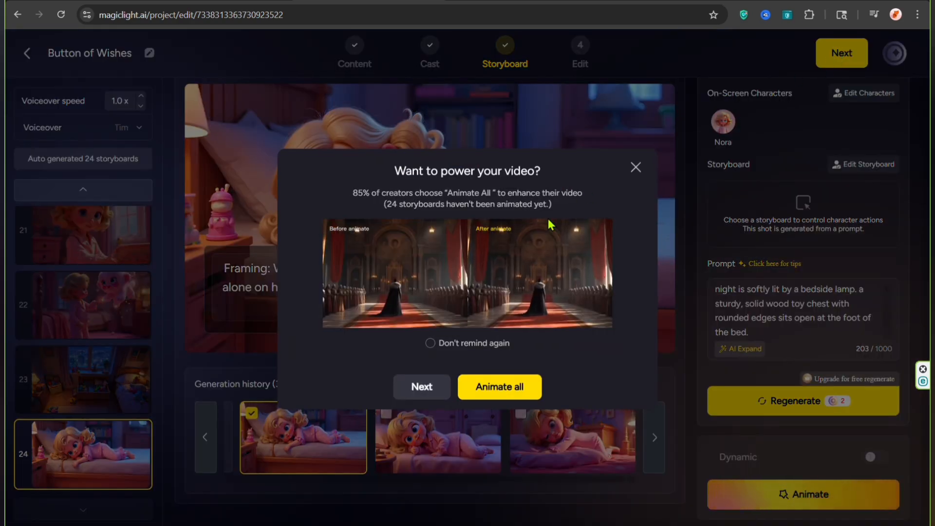
pyautogui.click(421, 387)
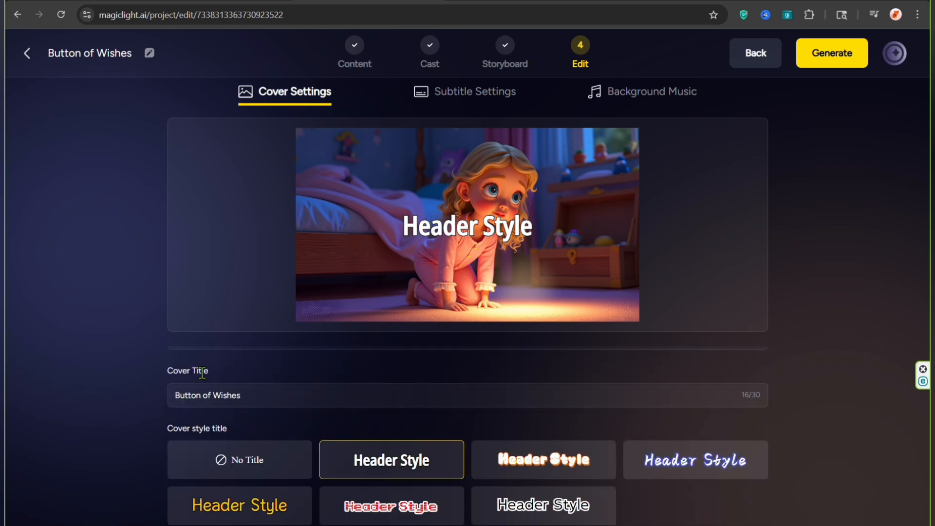
pyautogui.click(507, 463)
pyautogui.click(605, 507)
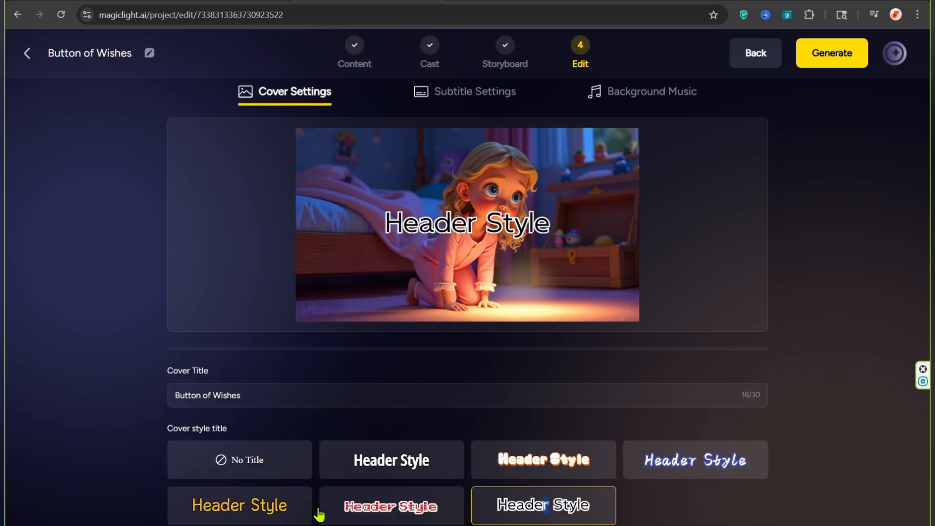
pyautogui.click(219, 463)
# Step: Set the subtitles to No Subtitle and the background music to None
pyautogui.click(436, 98)
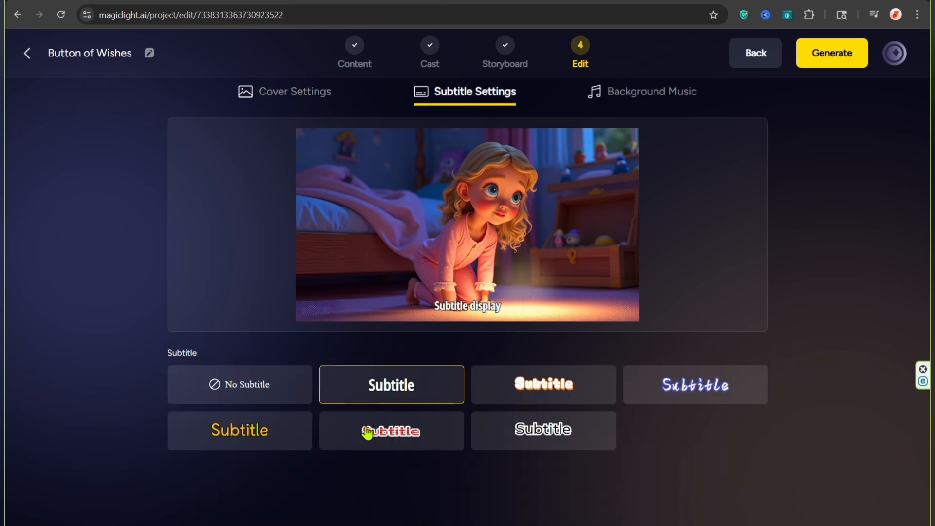
pyautogui.click(225, 398)
pyautogui.click(598, 108)
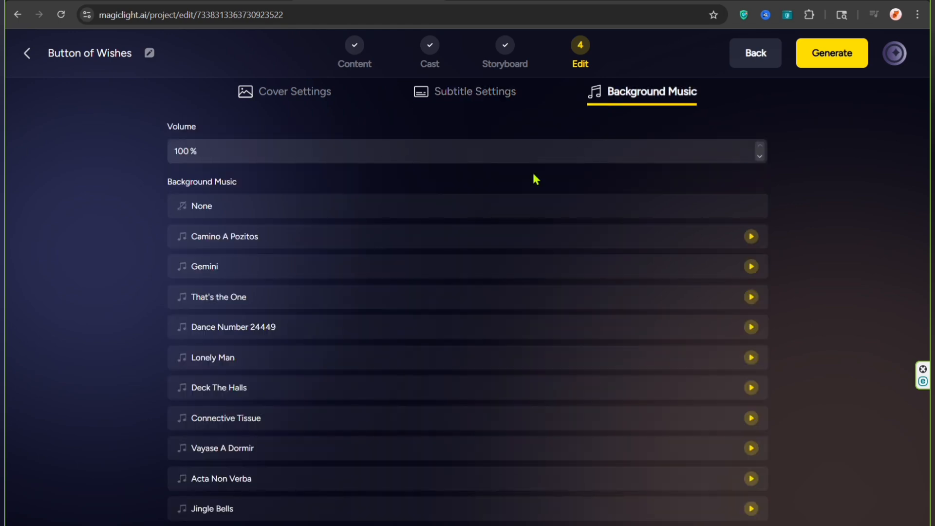
pyautogui.click(207, 209)
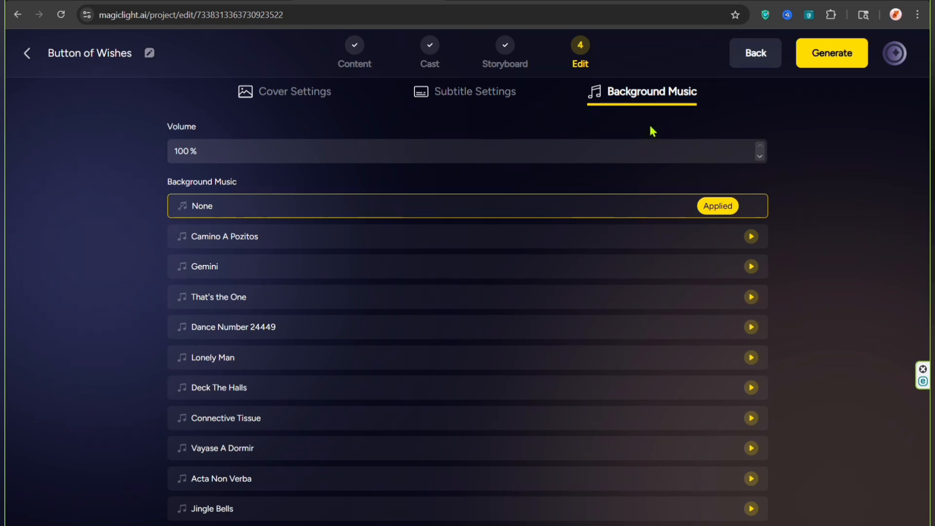
# Step: Generate the Button of Wishes video at 16:9 and Standard (720p), and submit it but cancel the publishing
pyautogui.click(821, 59)
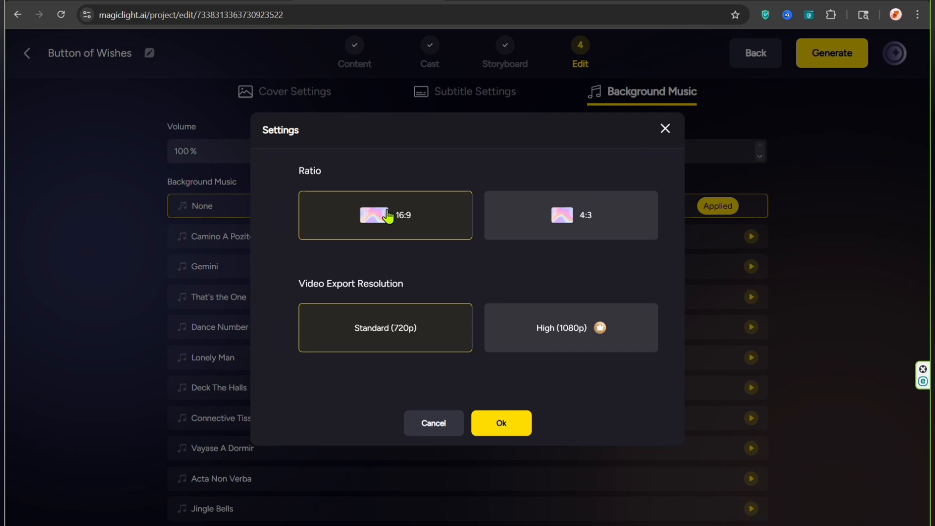
pyautogui.click(499, 423)
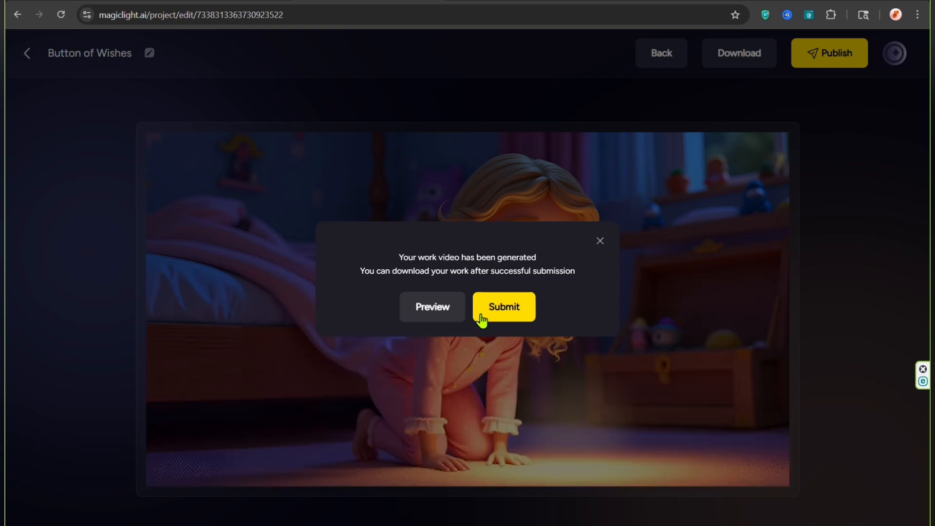
pyautogui.click(482, 319)
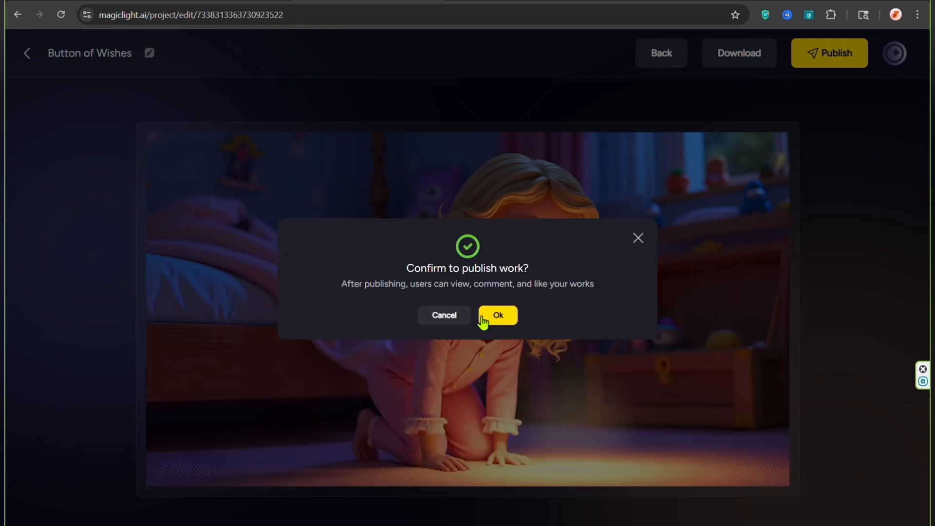
pyautogui.click(438, 321)
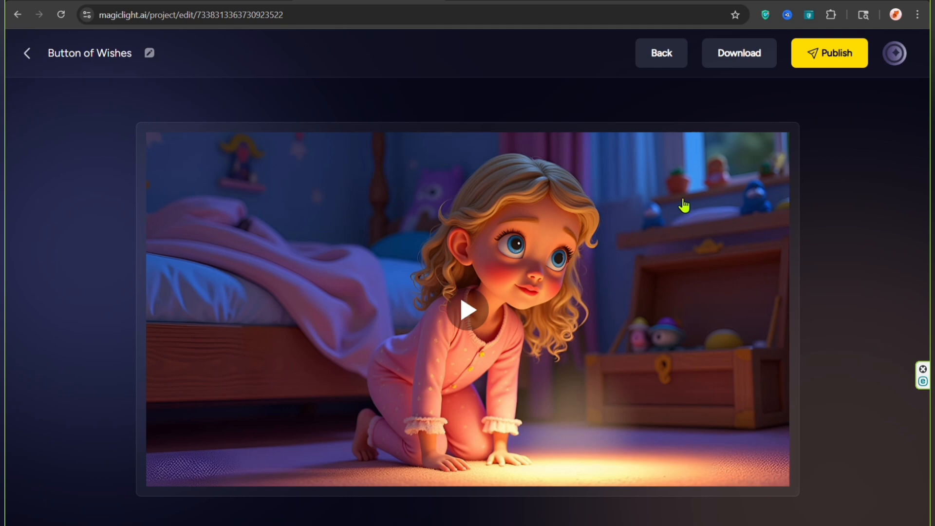
pyautogui.moveTo(739, 62)
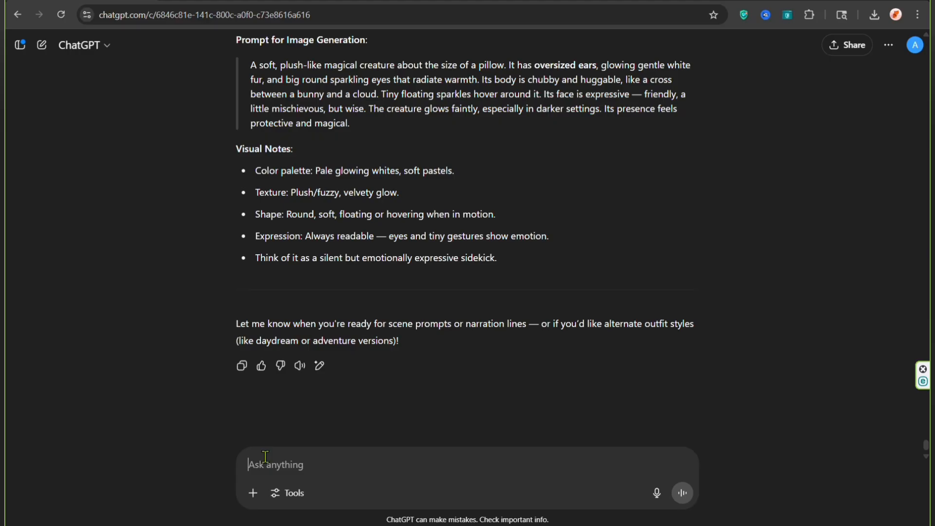
# Step: Ask ChatGPT to build a short video structure from the scene prompts with narration text, emotional flow and transitions in a cozy, magical tone
pyautogui.write('"Here are the visual prompts I used for each scene. Please help me build a short video structure from them — including narration text, emotional flow, and transitions. The tone is cozy and magical."')
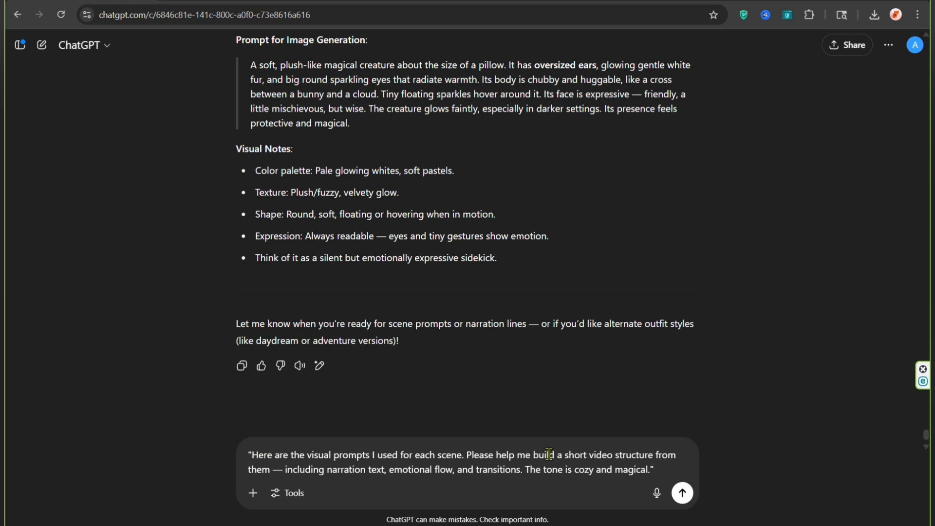
pyautogui.moveTo(623, 452); pyautogui.dragTo(661, 454)
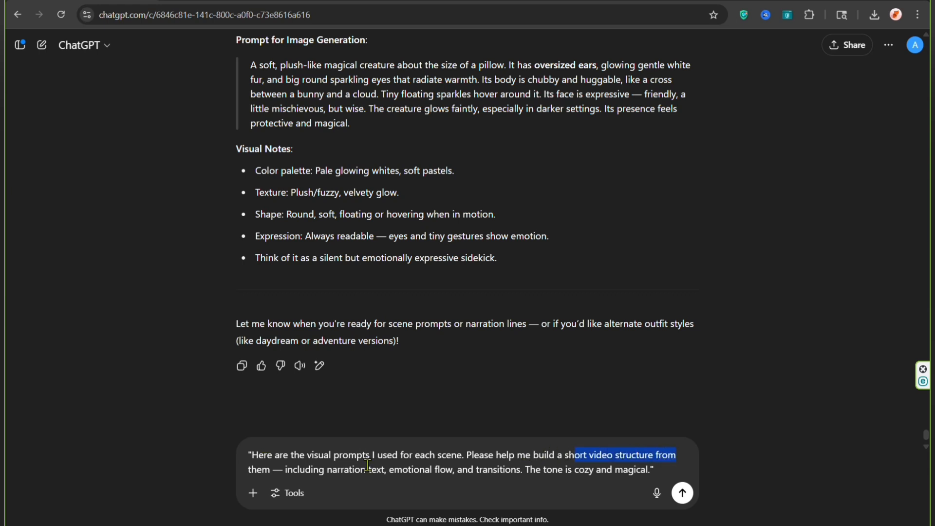
pyautogui.moveTo(312, 469); pyautogui.dragTo(636, 466)
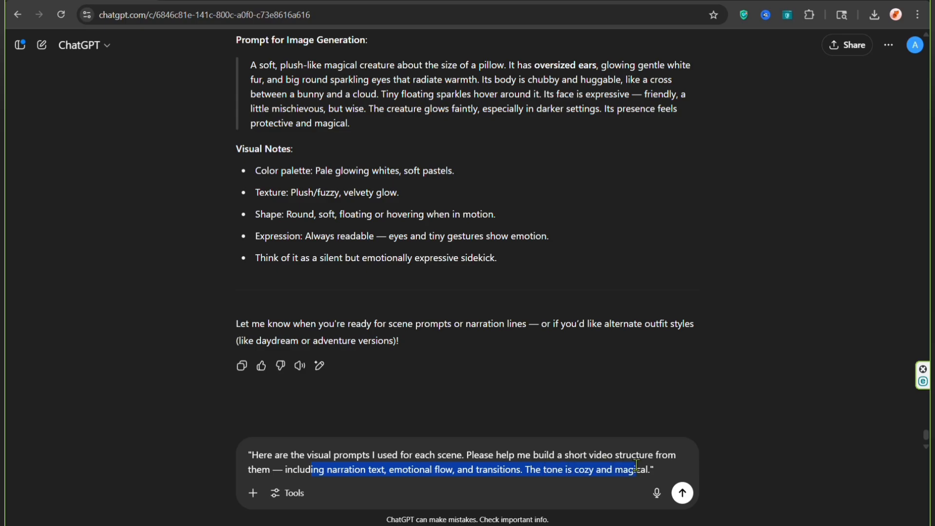
pyautogui.press('Return')
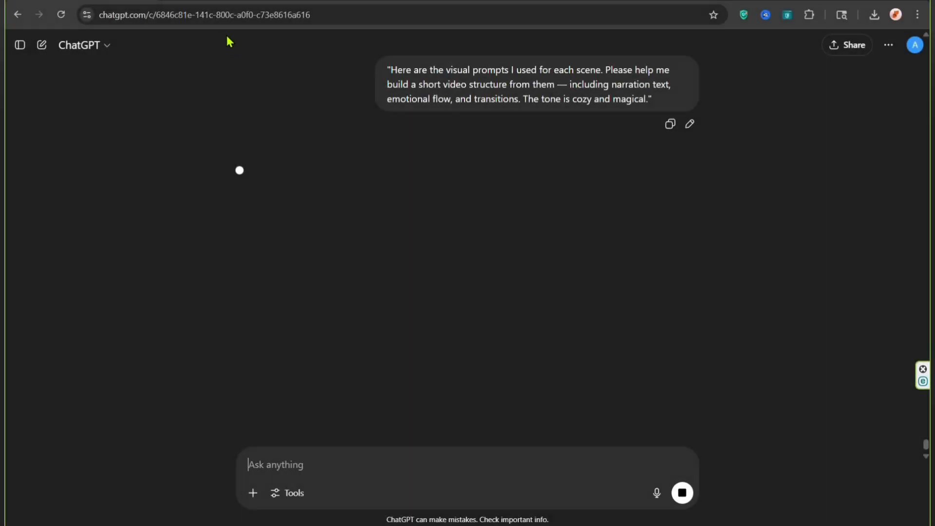
# Step: Copy scene prompts 1 to 24 from the Prompt for Nora document in Google Docs and send them to ChatGPT
pyautogui.click(233, 1)
pyautogui.scroll(4, 288, 174)
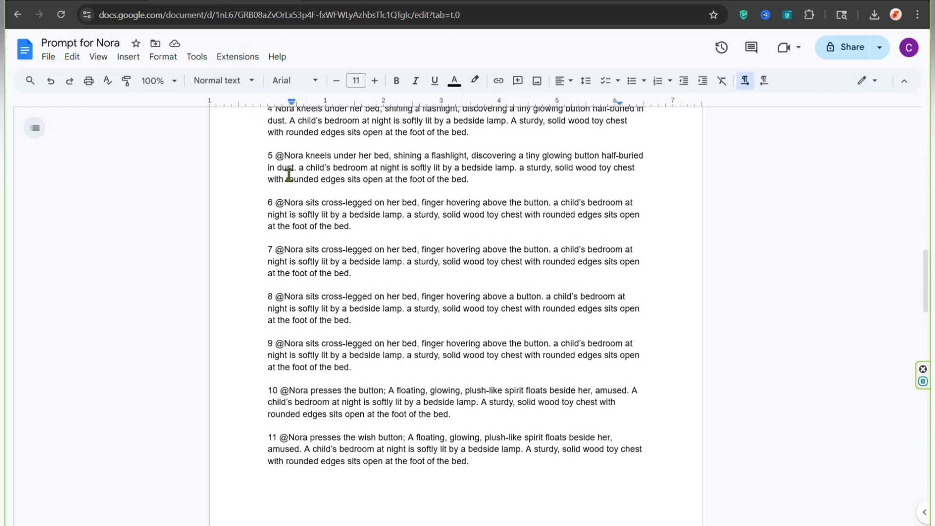
pyautogui.moveTo(263, 128); pyautogui.dragTo(490, 520)
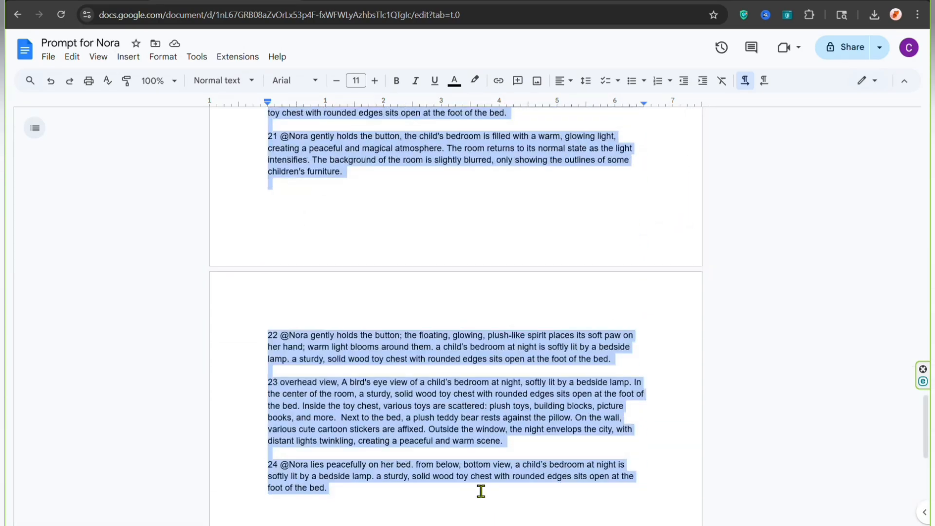
pyautogui.click(108, 1)
pyautogui.scroll(-2, 281, 366)
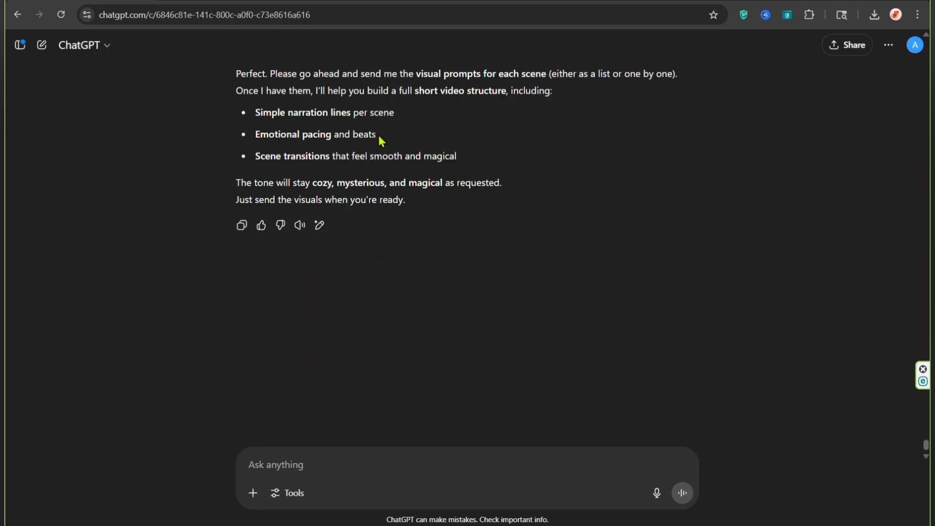
pyautogui.hotkey('ctrl', 'v')
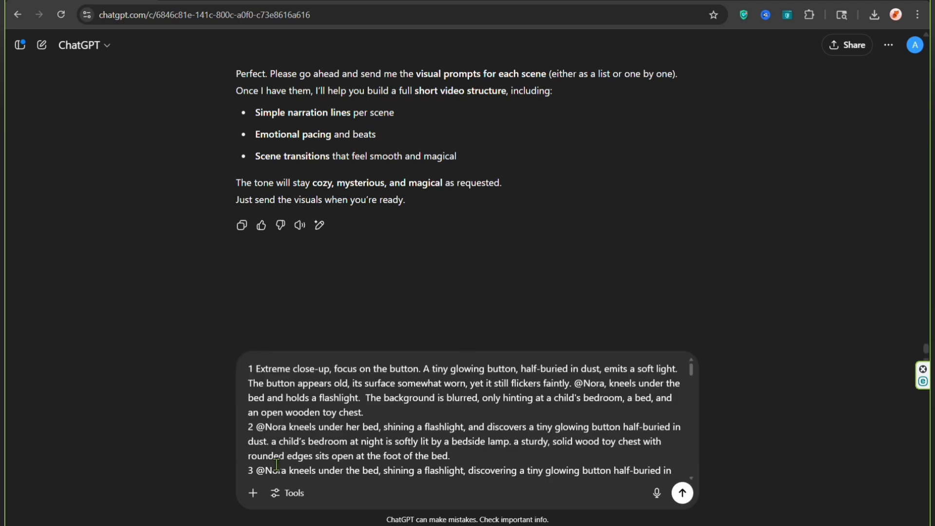
pyautogui.press('Return')
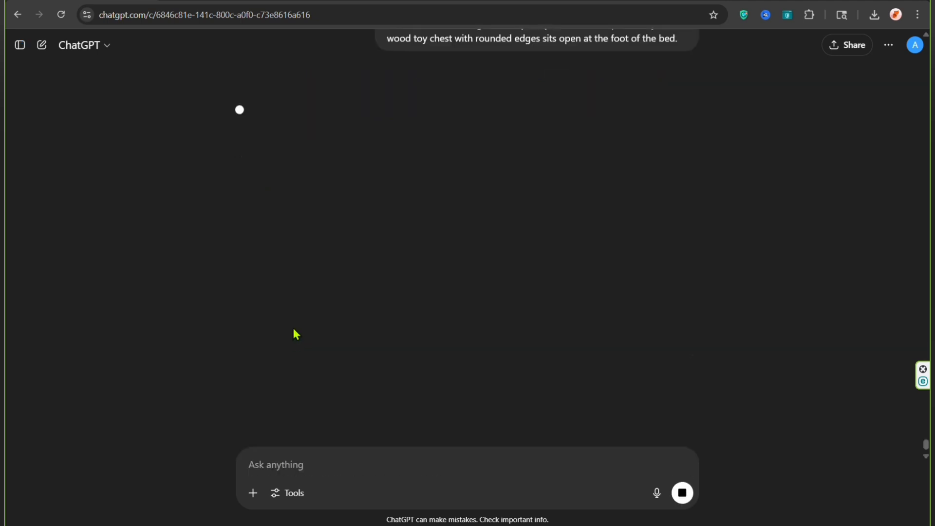
# Step: Copy the Scene 1 narration line from ChatGPT's short video structure
pyautogui.scroll(3, 293, 317)
pyautogui.moveTo(238, 313); pyautogui.dragTo(625, 326)
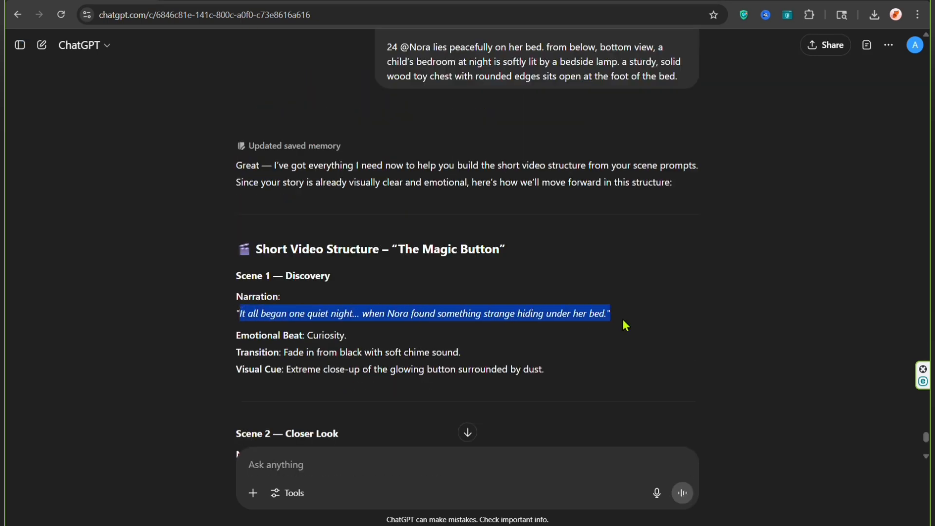
pyautogui.scroll(2, 565, 316)
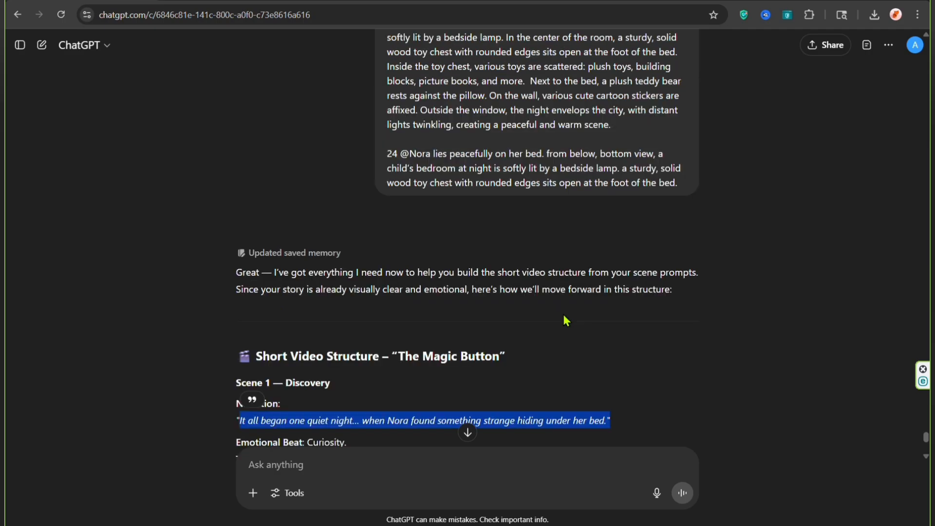
# Step: Switch to DupDub, open the voiceover library and set the filters to English & American and Children
pyautogui.click(140, 1)
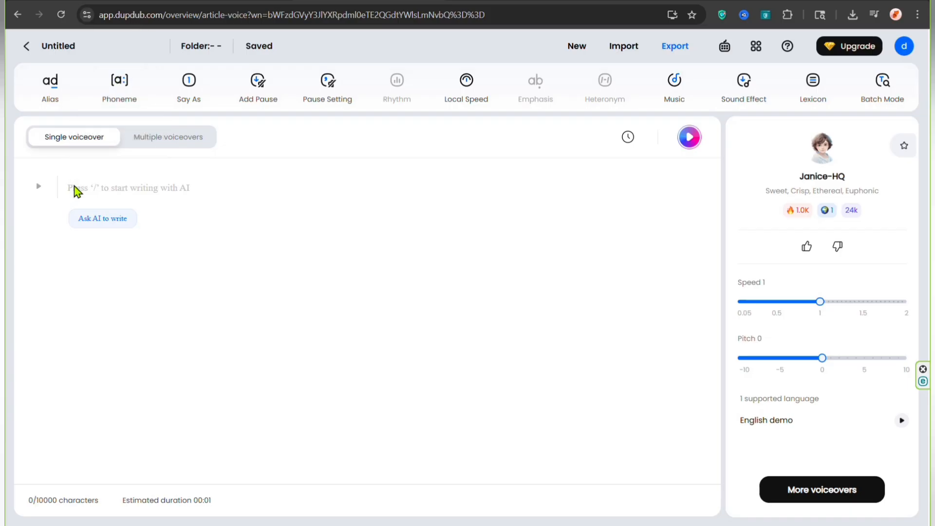
pyautogui.click(835, 509)
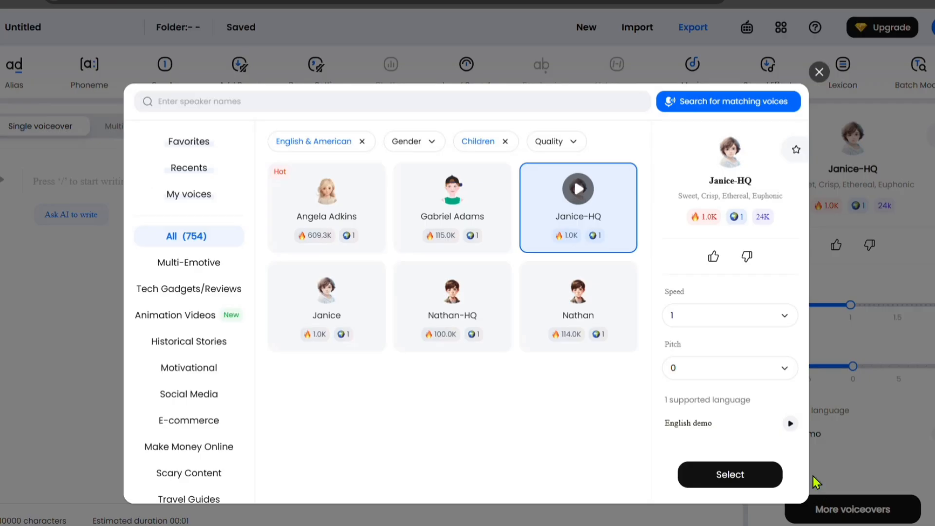
pyautogui.click(362, 142)
pyautogui.click(358, 146)
pyautogui.scroll(-5, 319, 278)
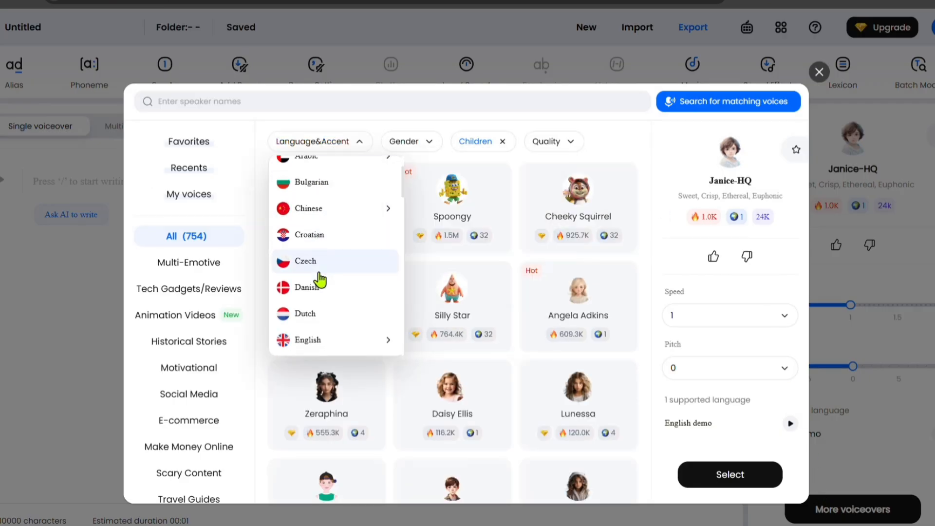
pyautogui.moveTo(377, 214)
pyautogui.click(428, 197)
pyautogui.click(433, 143)
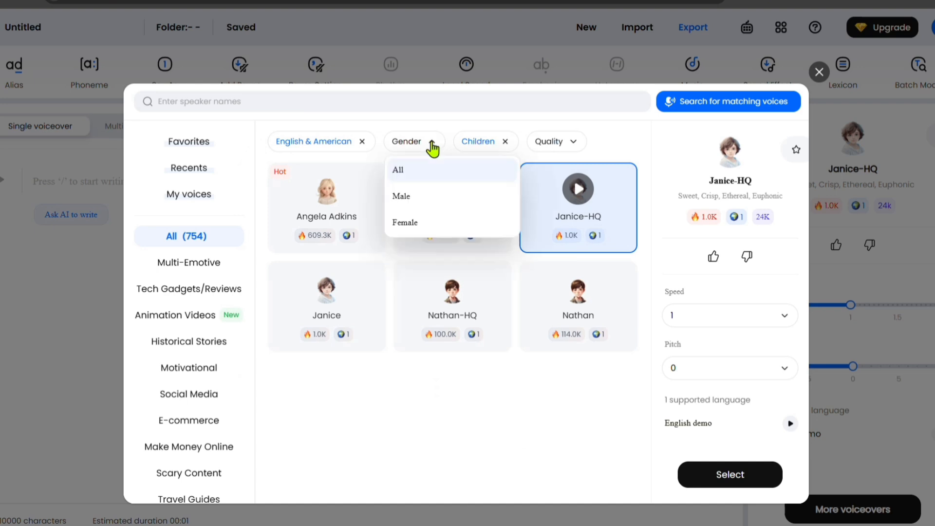
pyautogui.click(505, 142)
pyautogui.click(476, 143)
pyautogui.click(473, 197)
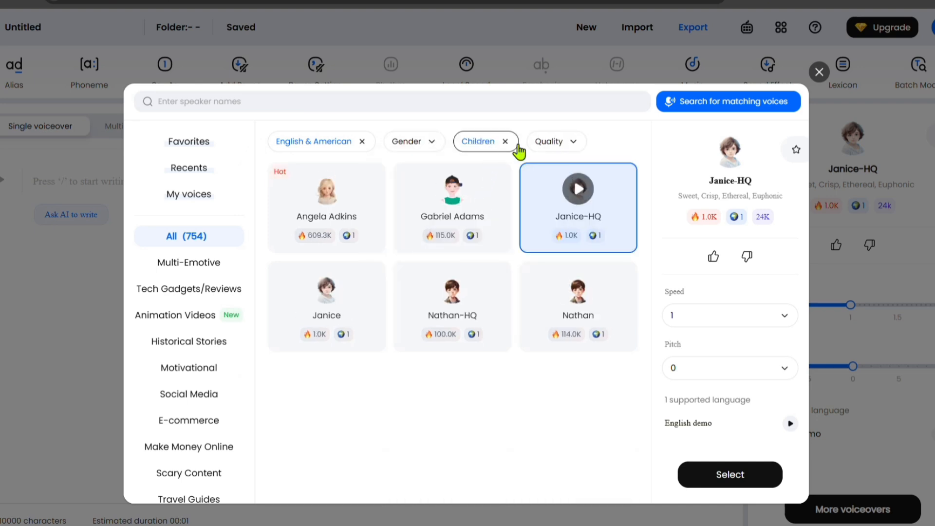
pyautogui.click(569, 145)
# Step: Preview several of the children's voices and select Nathan-HQ as the voiceover speaker
pyautogui.click(587, 204)
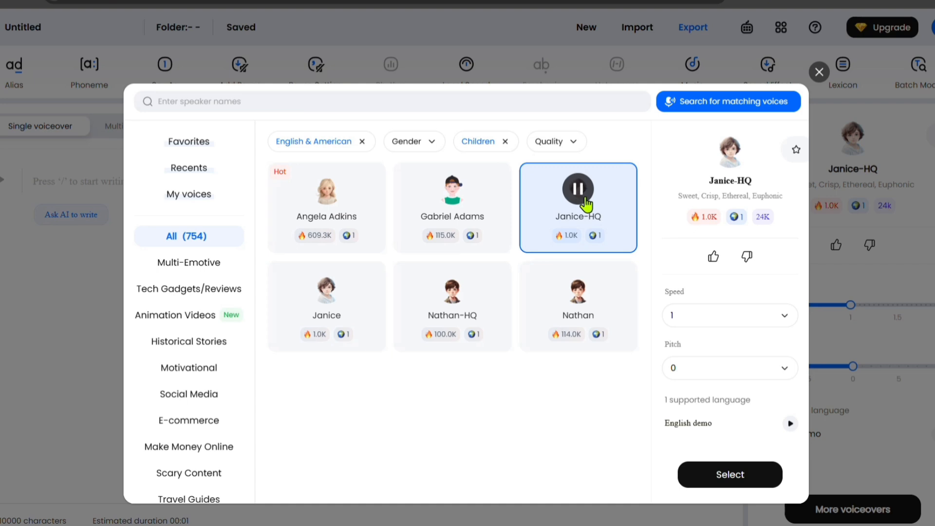
pyautogui.click(453, 189)
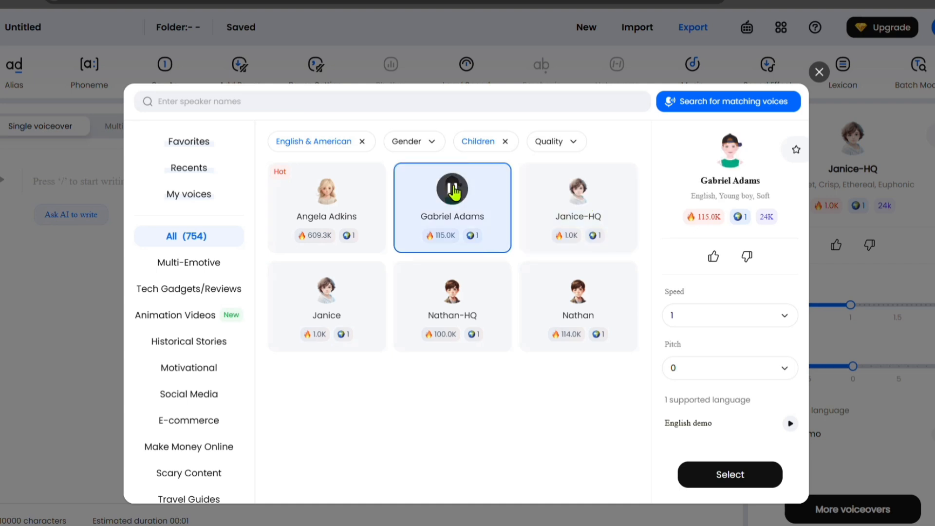
pyautogui.click(452, 289)
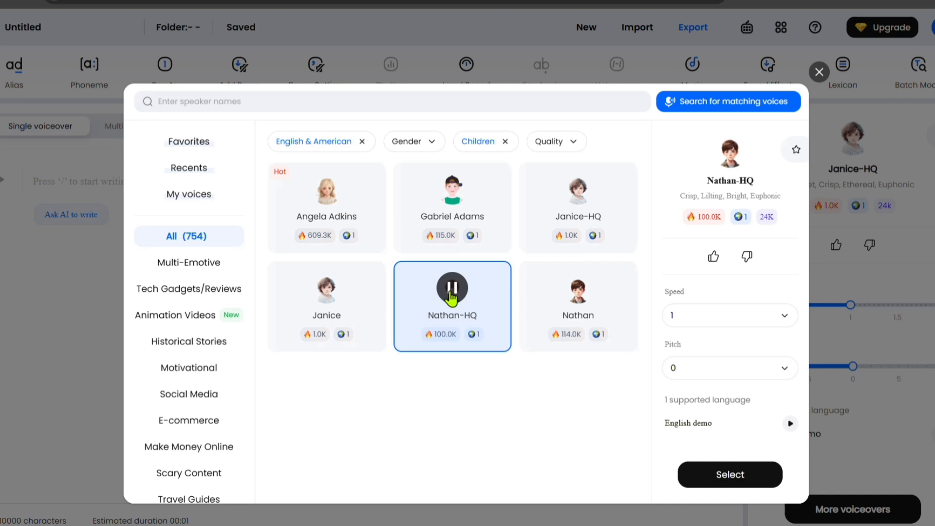
pyautogui.click(714, 476)
# Step: Paste the Scene 1 narration into the single voiceover script and generate its audio
pyautogui.click(99, 178)
pyautogui.write('It all began one quiet night… when Nora found something strange hiding under her bed."')
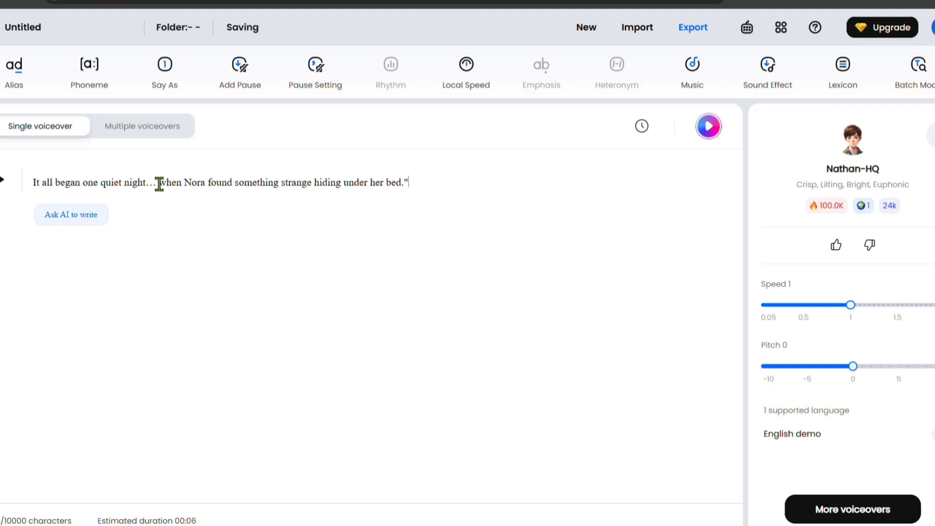
pyautogui.click(707, 132)
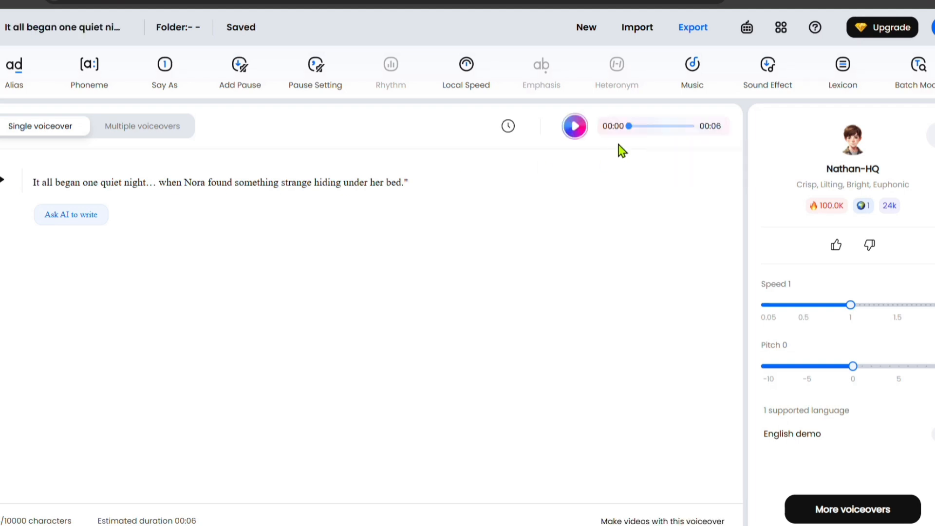
# Step: Export the generated voiceover as an MP3 audio file
pyautogui.click(697, 30)
pyautogui.click(758, 73)
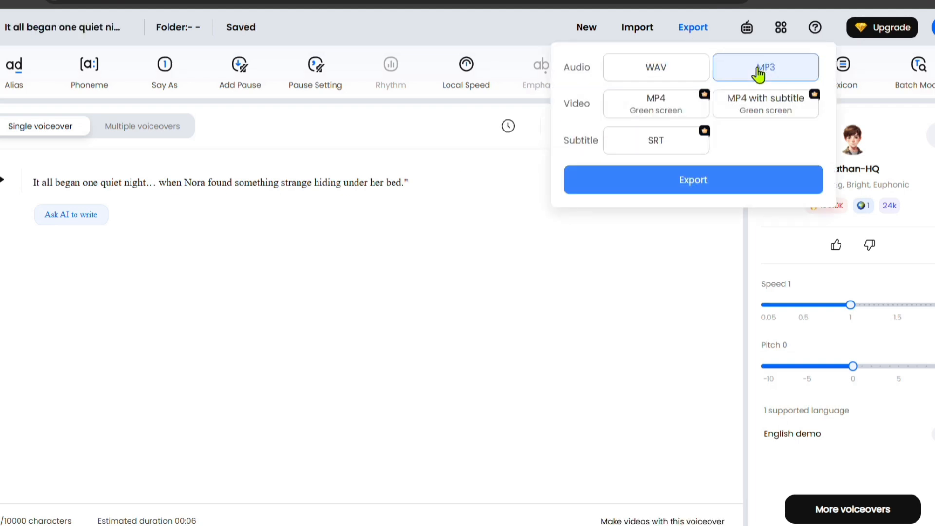
pyautogui.click(722, 190)
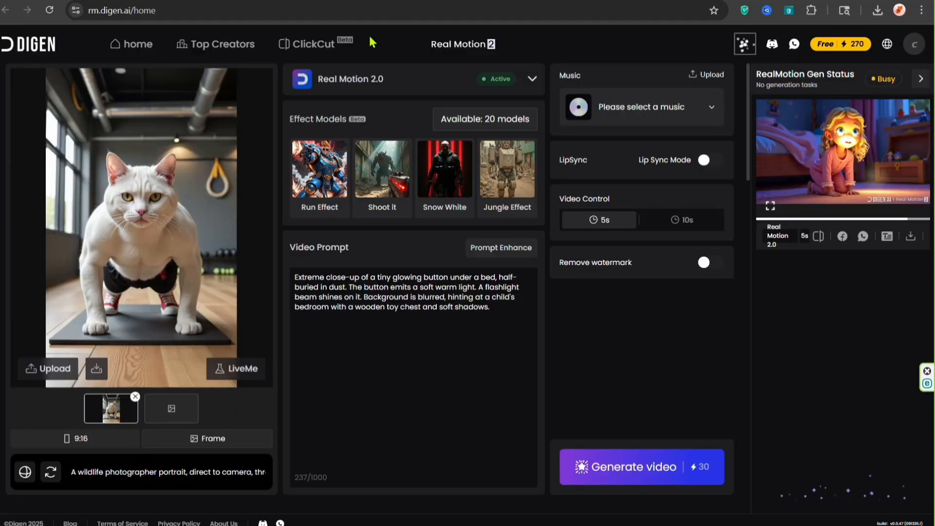
# Step: Replace Digen's video prompt with the scene 2 prompt copied from ChatGPT, starting at "Nora kneels under her bed"
pyautogui.moveTo(295, 276); pyautogui.dragTo(480, 317)
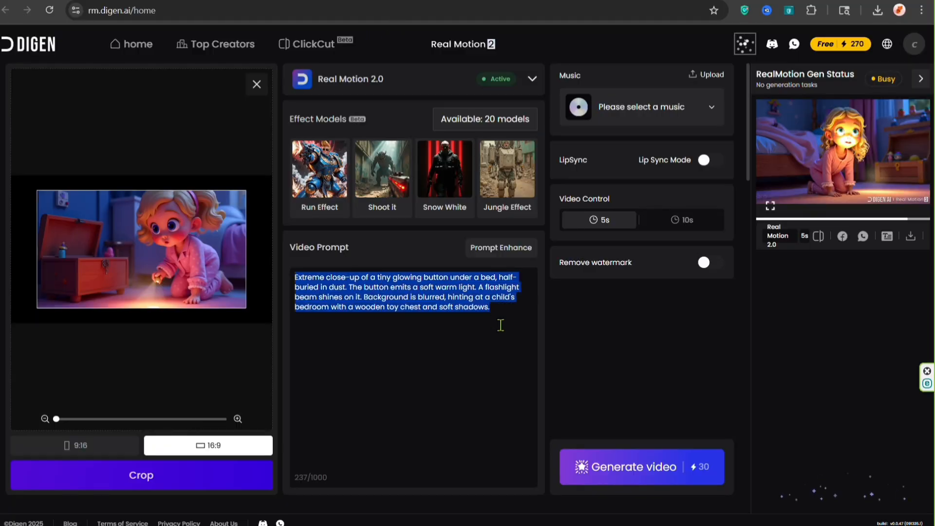
pyautogui.press('BackSpace')
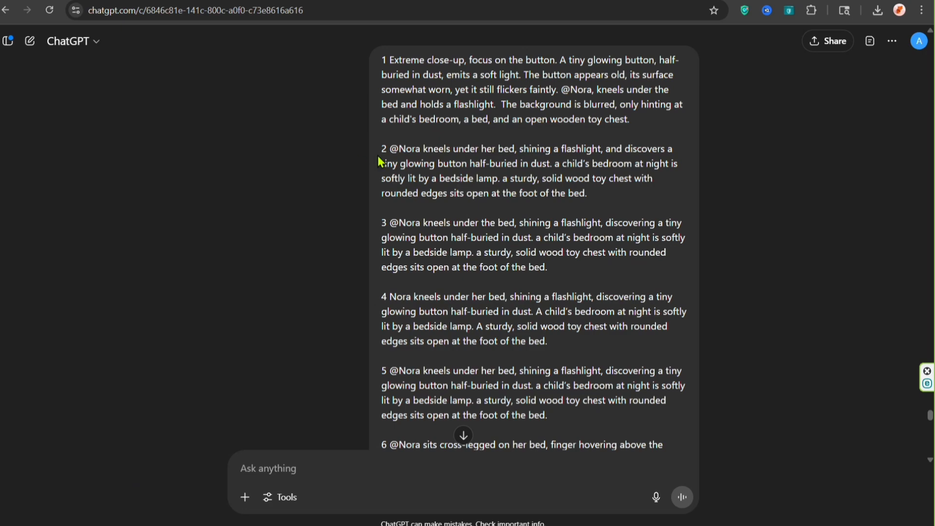
pyautogui.moveTo(398, 149); pyautogui.dragTo(687, 193)
pyautogui.hotkey('ctrl', 'c')
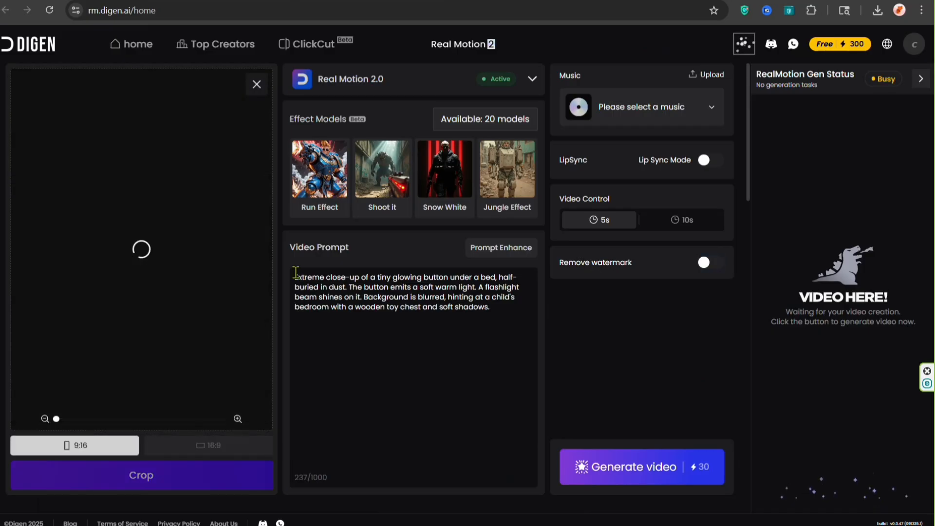
pyautogui.moveTo(297, 277); pyautogui.dragTo(517, 342)
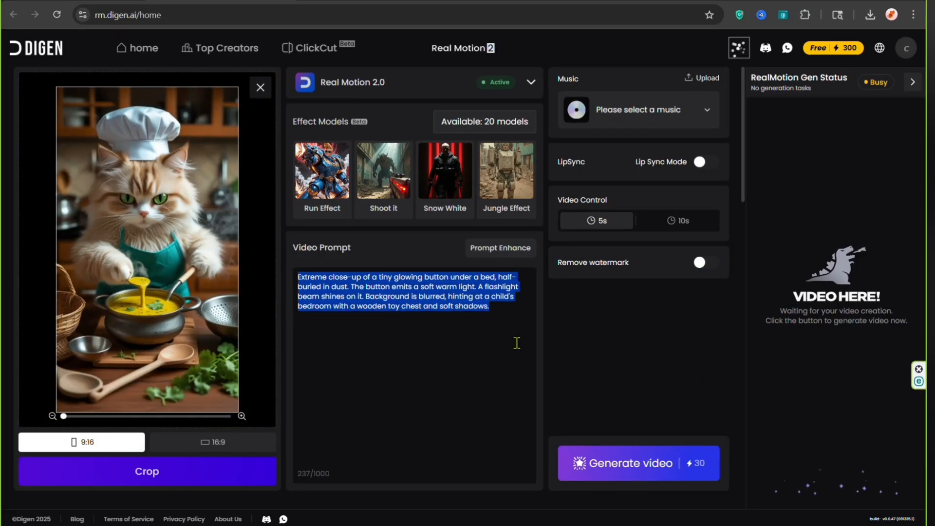
pyautogui.hotkey('ctrl', 'v')
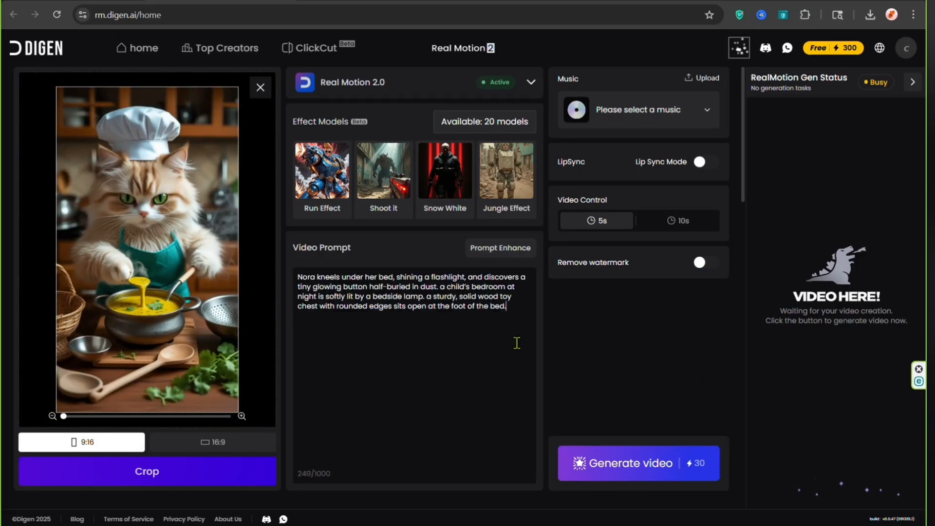
# Step: Replace the sample cat image with 2.jpg from the Button of Wishes folder in 16:9 format
pyautogui.click(258, 89)
pyautogui.click(160, 237)
pyautogui.click(565, 237)
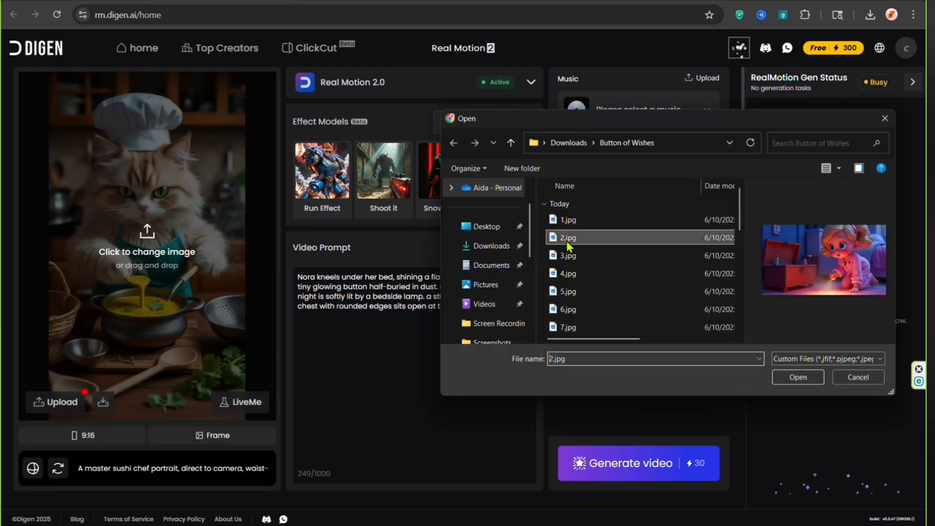
pyautogui.click(567, 237)
pyautogui.click(797, 379)
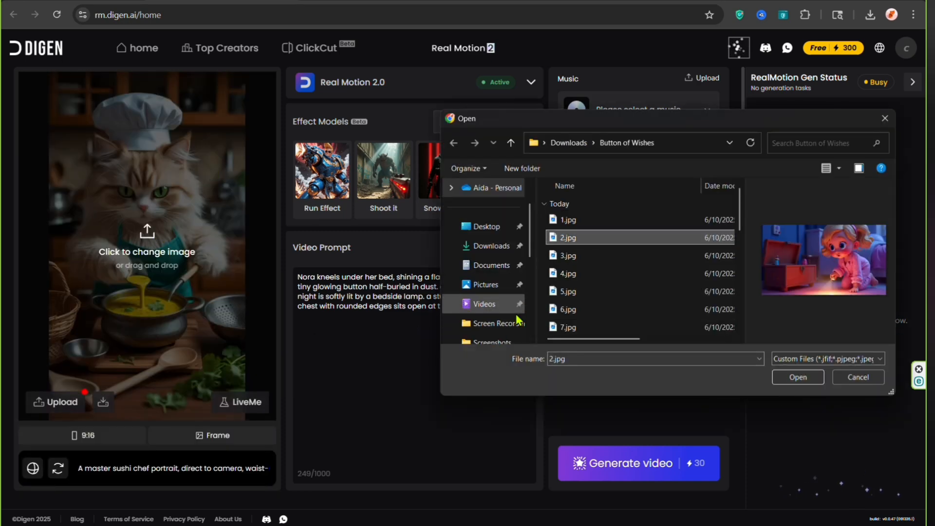
pyautogui.click(791, 381)
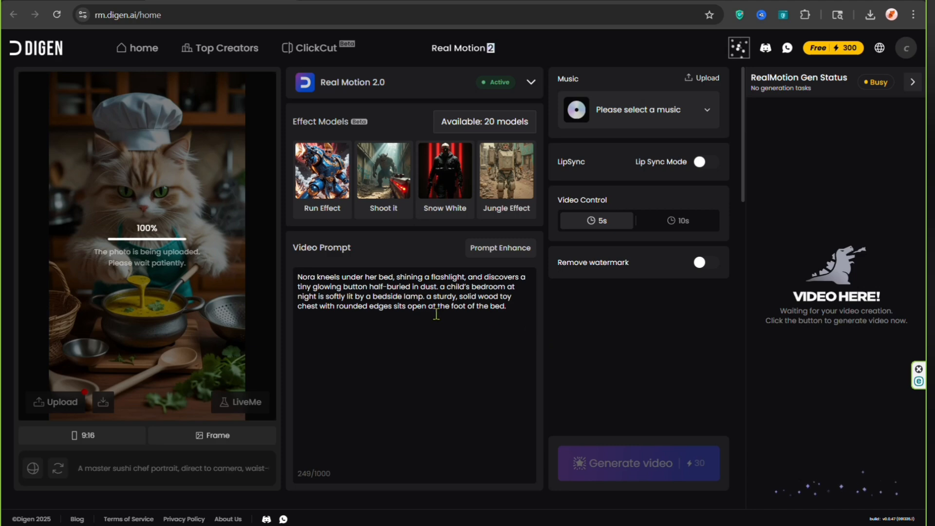
# Step: Generate the 5-second scene 2 video from the uploaded image in 16:9 format with Real Motion 2.0 and no music
pyautogui.click(84, 435)
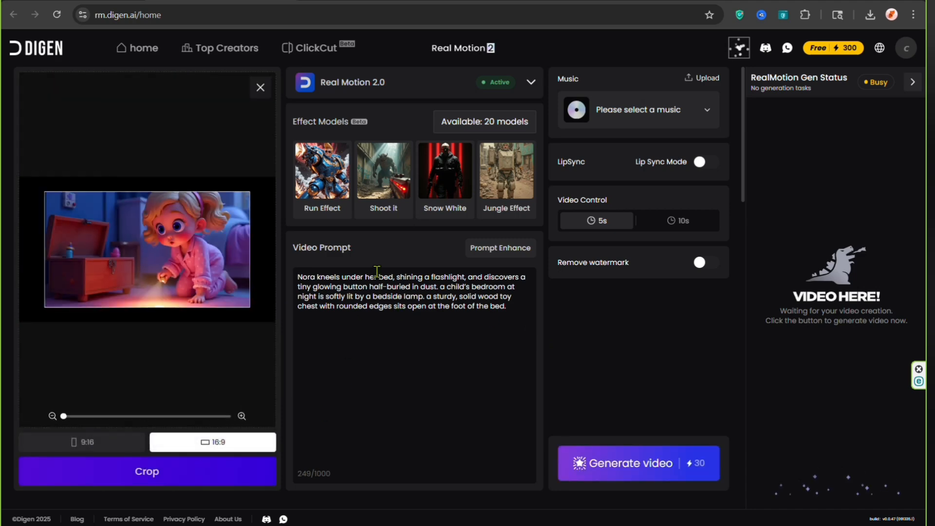
pyautogui.click(530, 82)
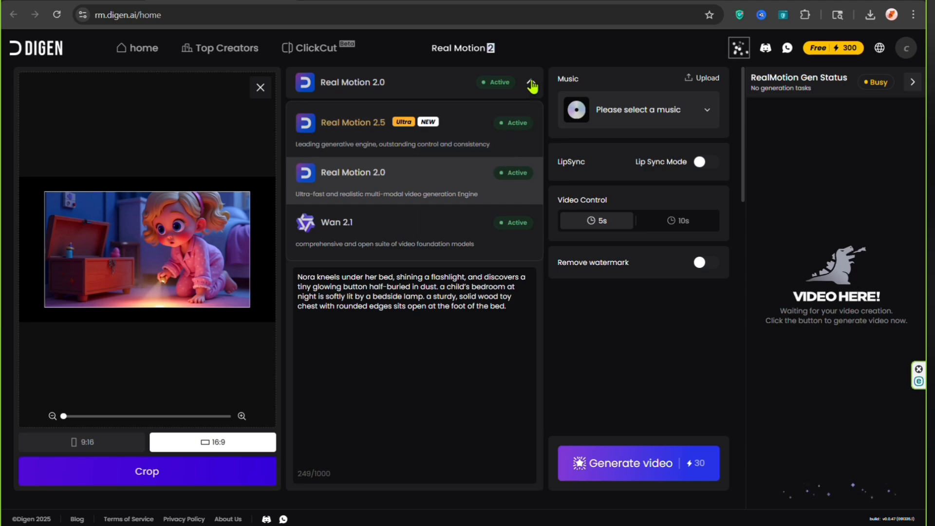
pyautogui.click(531, 82)
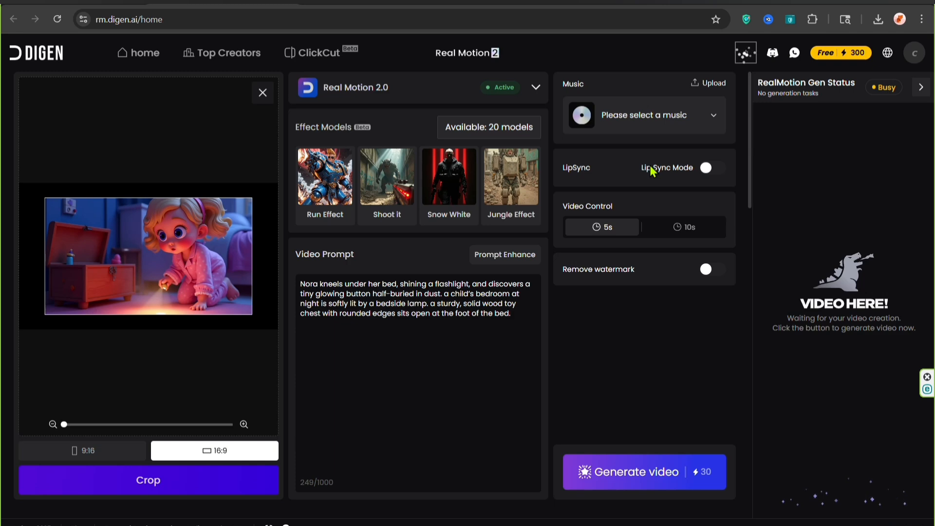
pyautogui.click(713, 115)
pyautogui.scroll(-10, 672, 273)
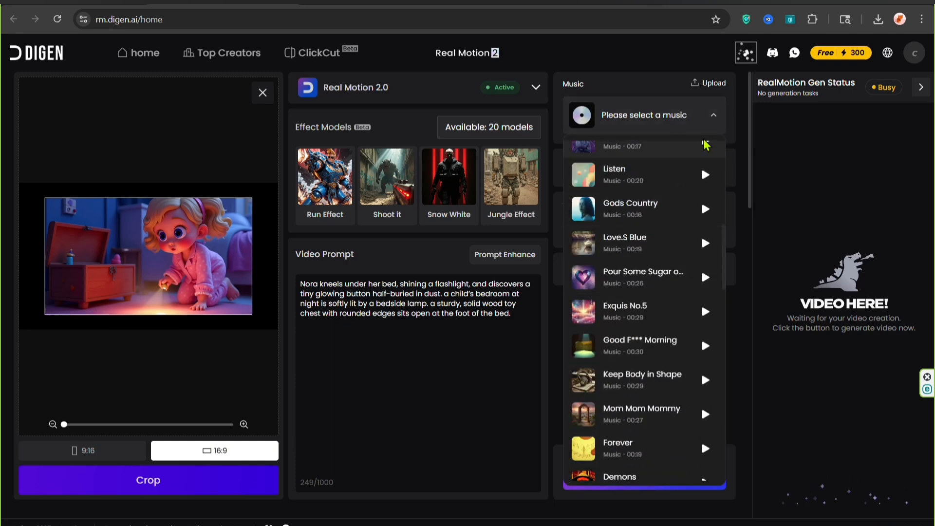
pyautogui.click(712, 116)
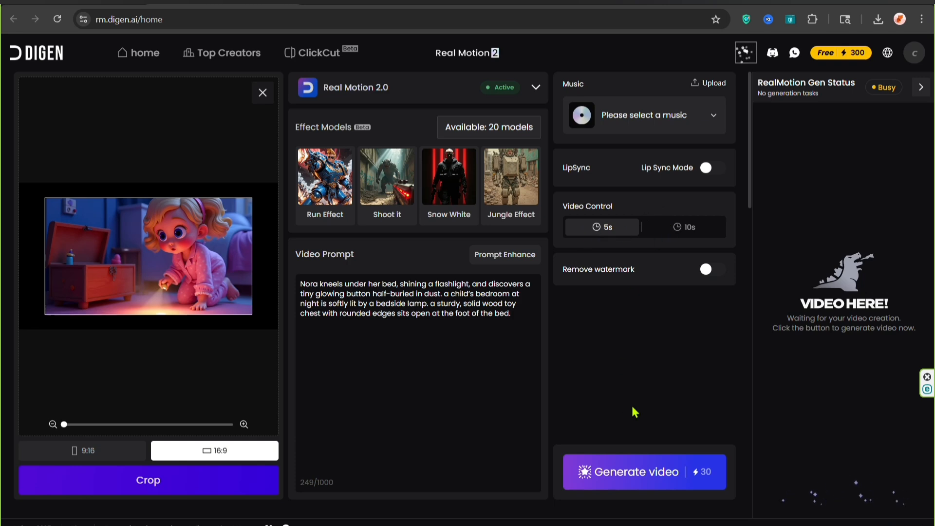
pyautogui.click(654, 480)
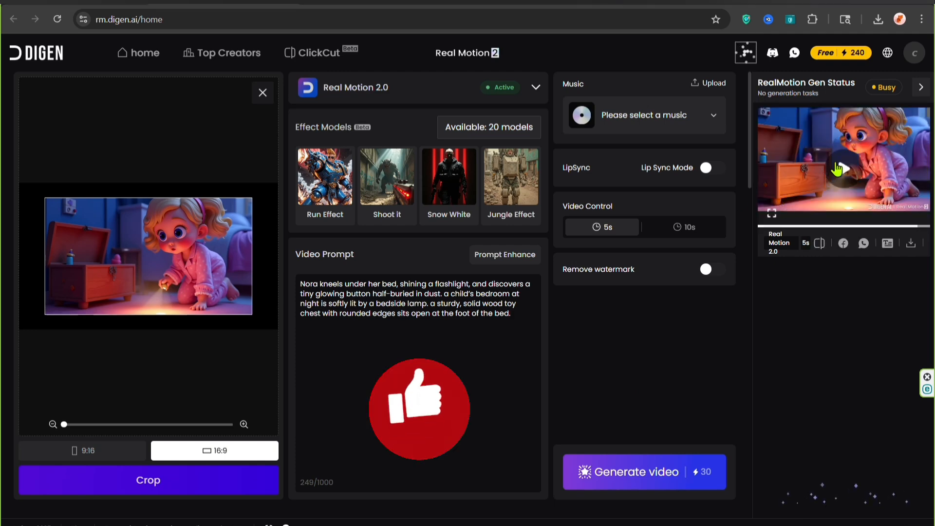
# Step: Preview the generated scene 2 video and download it as an MP4 file
pyautogui.click(838, 171)
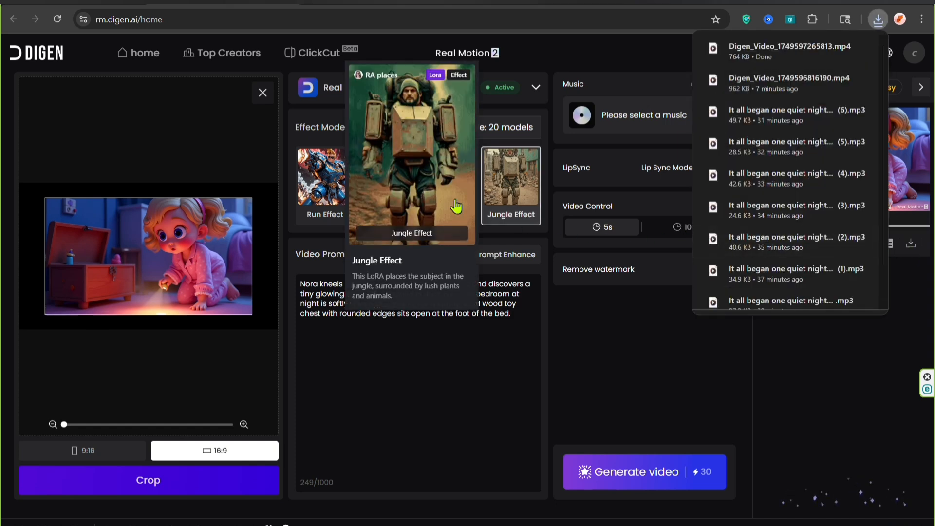
pyautogui.tripleClick(303, 282)
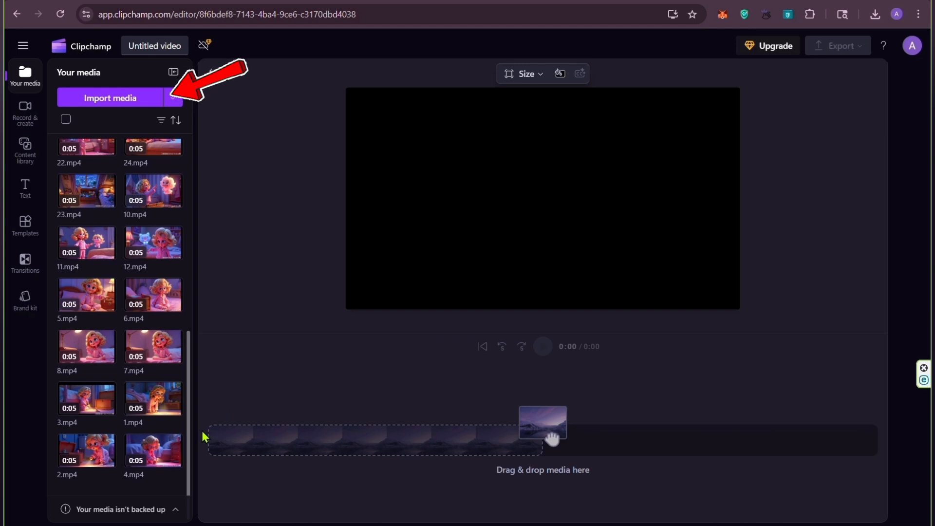
# Step: In the Clipchamp project, add the clips 1.mp4, 2.mp4, 3.mp4 and 4.mp4 to the timeline in that order
pyautogui.moveTo(143, 418)
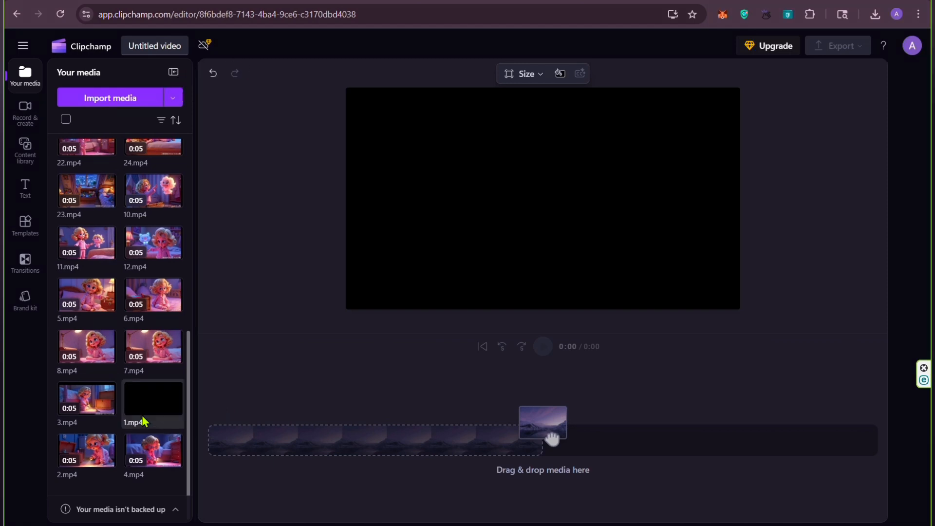
pyautogui.click(174, 408)
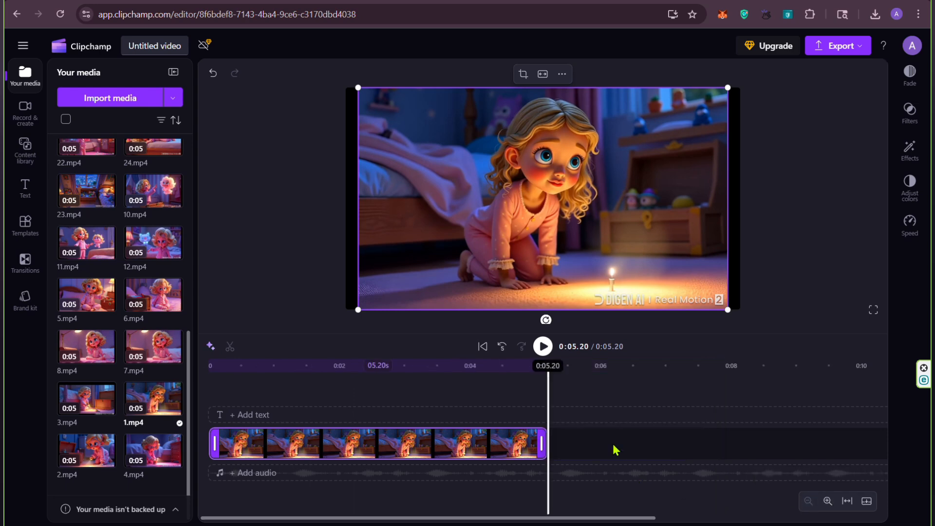
pyautogui.click(109, 463)
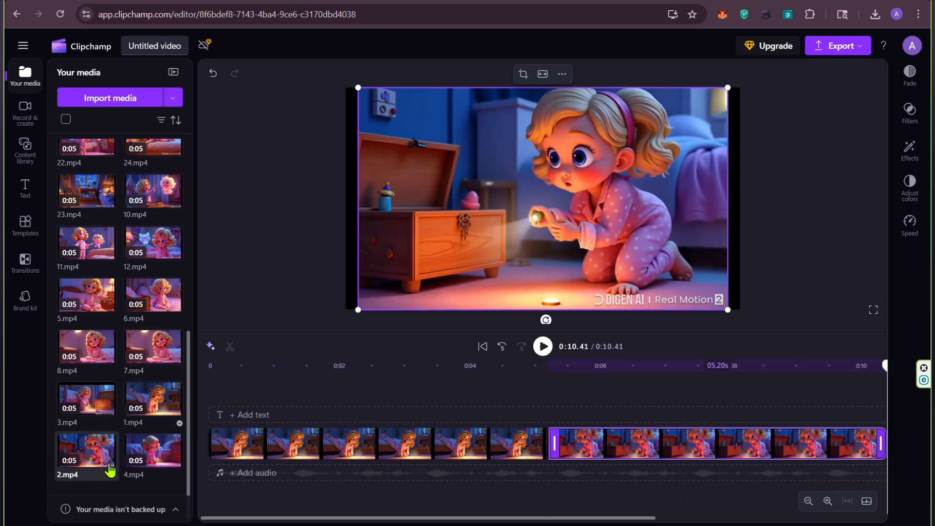
pyautogui.click(807, 501)
pyautogui.click(807, 501)
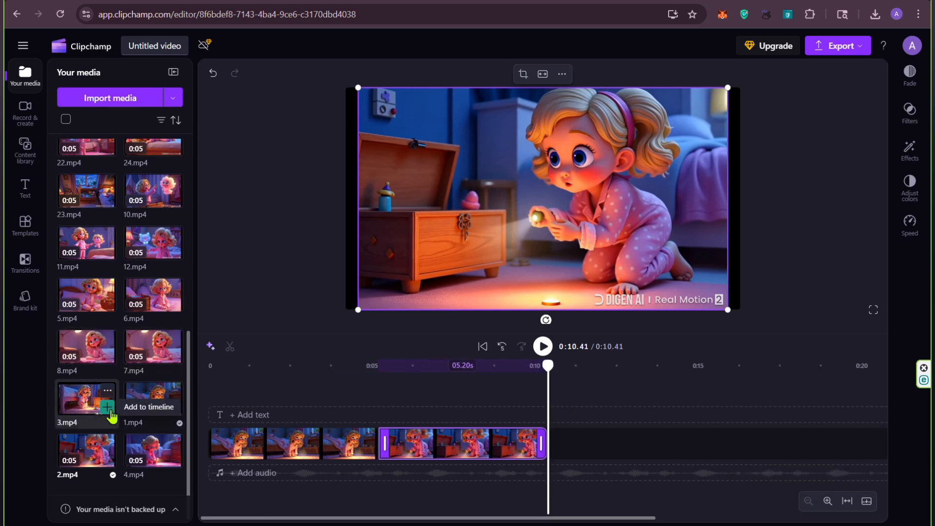
pyautogui.click(108, 412)
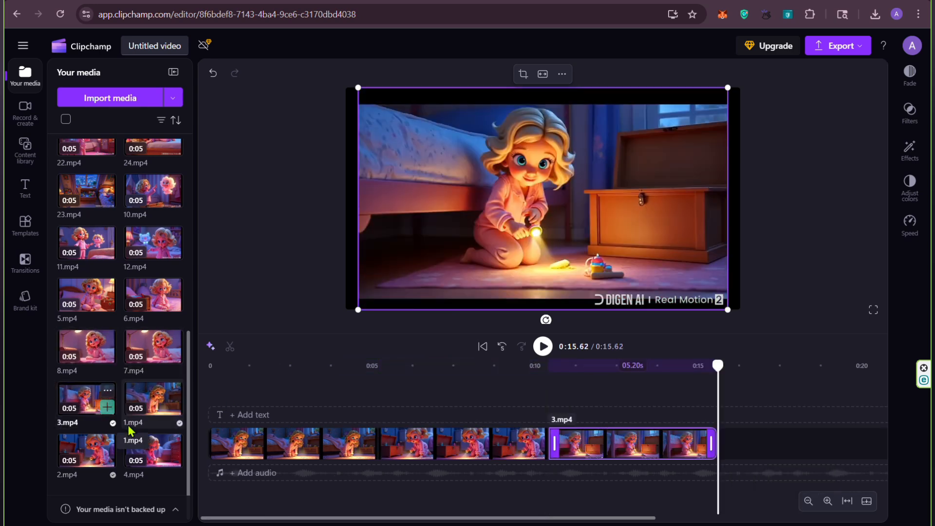
pyautogui.click(173, 461)
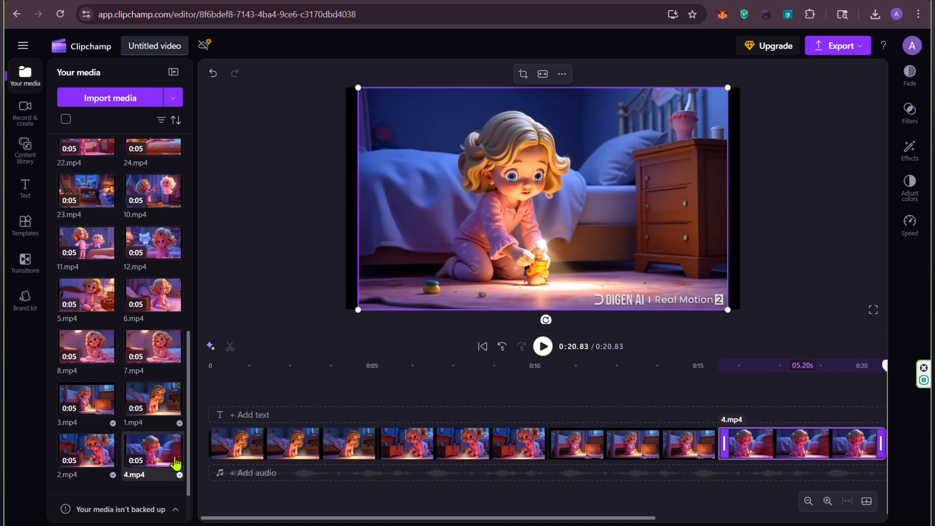
# Step: Enlarge the first clip, 1.mp4, in the preview so it fills the frame and its Digen watermark falls outside
pyautogui.moveTo(259, 518); pyautogui.dragTo(386, 522)
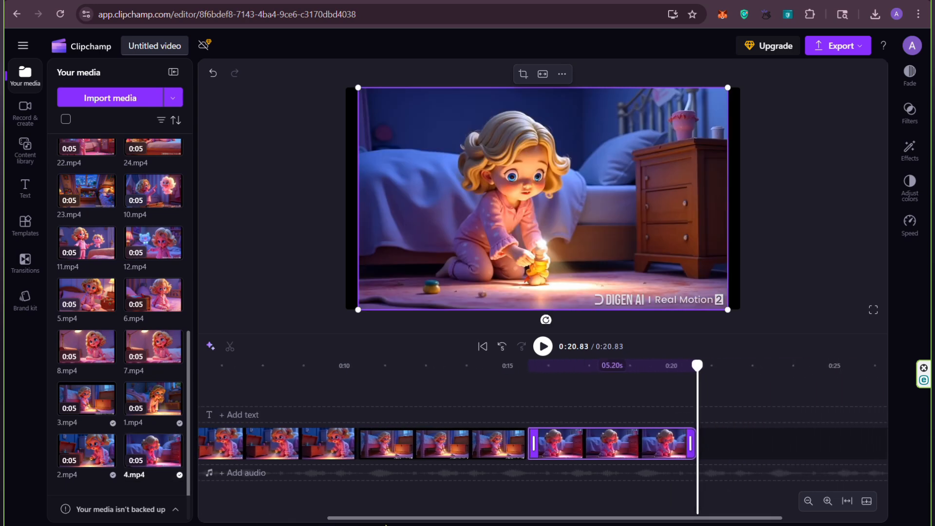
pyautogui.click(463, 444)
pyautogui.click(313, 443)
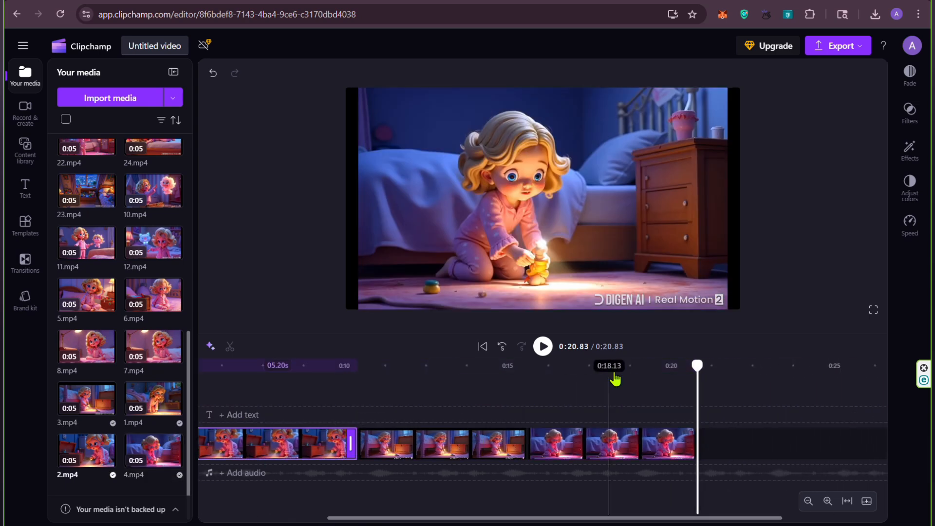
pyautogui.moveTo(696, 367); pyautogui.dragTo(162, 383)
pyautogui.moveTo(346, 519); pyautogui.dragTo(242, 520)
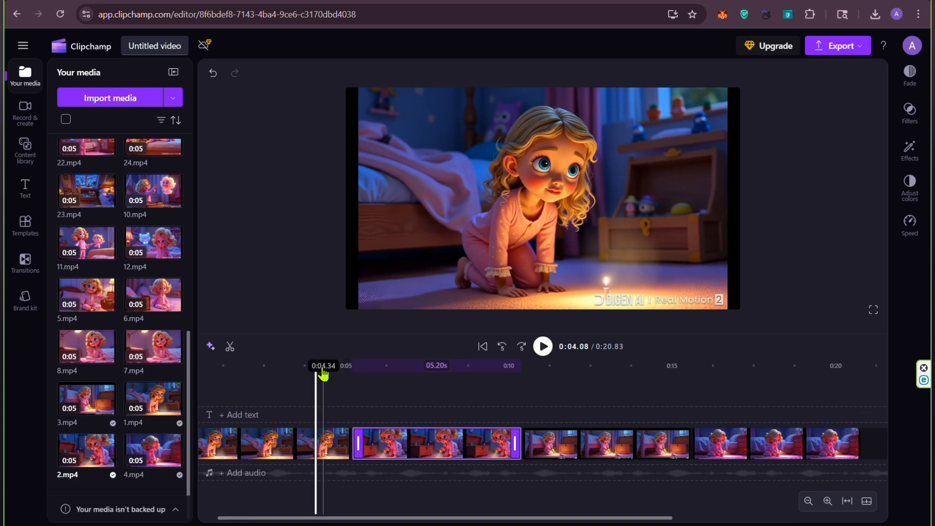
pyautogui.moveTo(318, 373); pyautogui.dragTo(187, 377)
pyautogui.click(291, 449)
pyautogui.moveTo(725, 312); pyautogui.dragTo(753, 326)
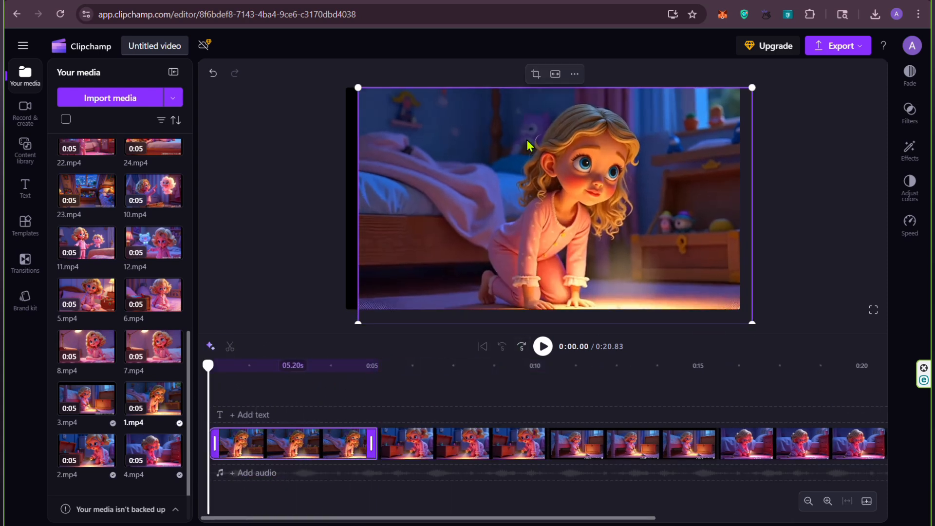
pyautogui.moveTo(358, 88); pyautogui.dragTo(340, 77)
# Step: Enlarge the second clip, 2.mp4, to cover the whole frame and crop out its watermark
pyautogui.click(388, 439)
pyautogui.moveTo(203, 372); pyautogui.dragTo(437, 367)
pyautogui.moveTo(731, 316); pyautogui.dragTo(749, 329)
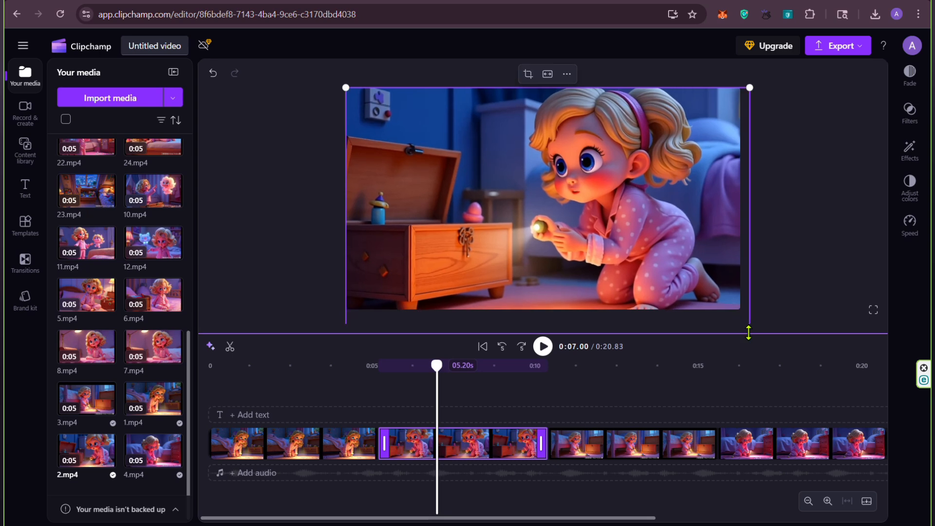
# Step: Enlarge and reposition the third clip, 3.mp4, so its black bars and watermark lie outside the frame
pyautogui.moveTo(437, 366); pyautogui.dragTo(619, 367)
pyautogui.click(647, 449)
pyautogui.moveTo(728, 310); pyautogui.dragTo(758, 324)
pyautogui.moveTo(359, 88); pyautogui.dragTo(304, 81)
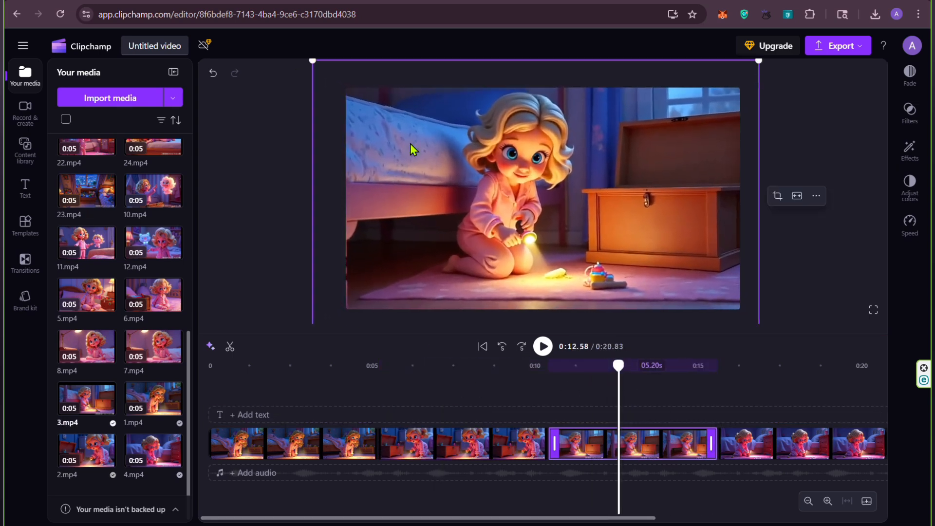
pyautogui.moveTo(410, 144); pyautogui.dragTo(419, 150)
pyautogui.moveTo(317, 67); pyautogui.dragTo(279, 33)
pyautogui.moveTo(454, 186); pyautogui.dragTo(462, 200)
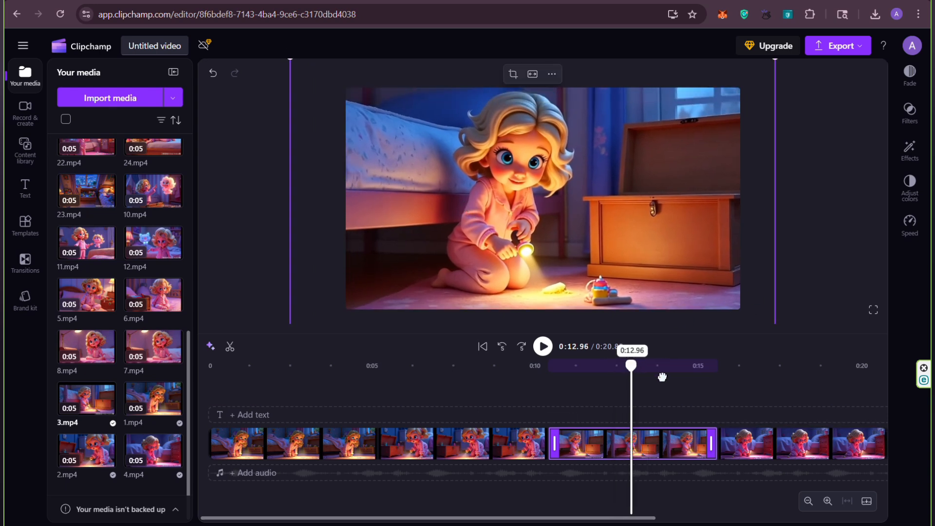
# Step: Scale up the fourth clip, 4.mp4, beyond the frame edges to hide its side bars and watermark
pyautogui.click(740, 442)
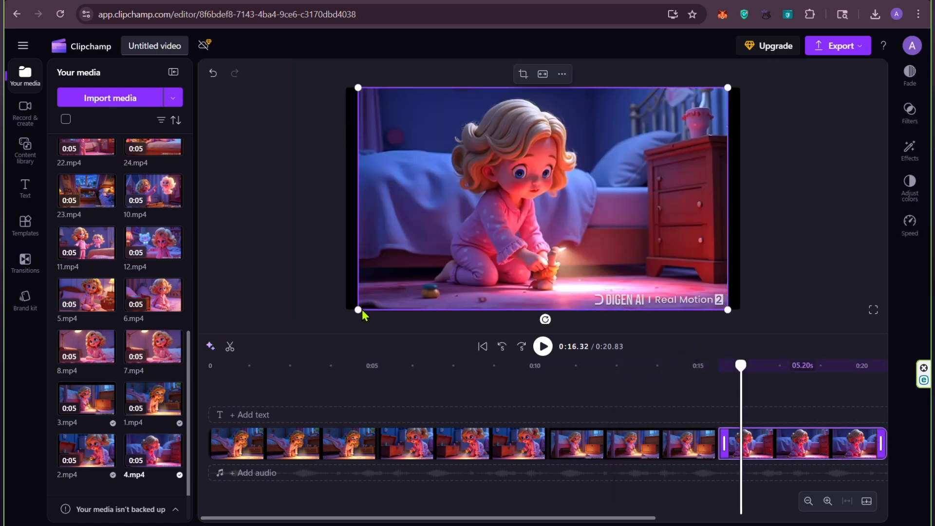
pyautogui.moveTo(359, 311); pyautogui.dragTo(340, 320)
pyautogui.moveTo(726, 320); pyautogui.dragTo(758, 342)
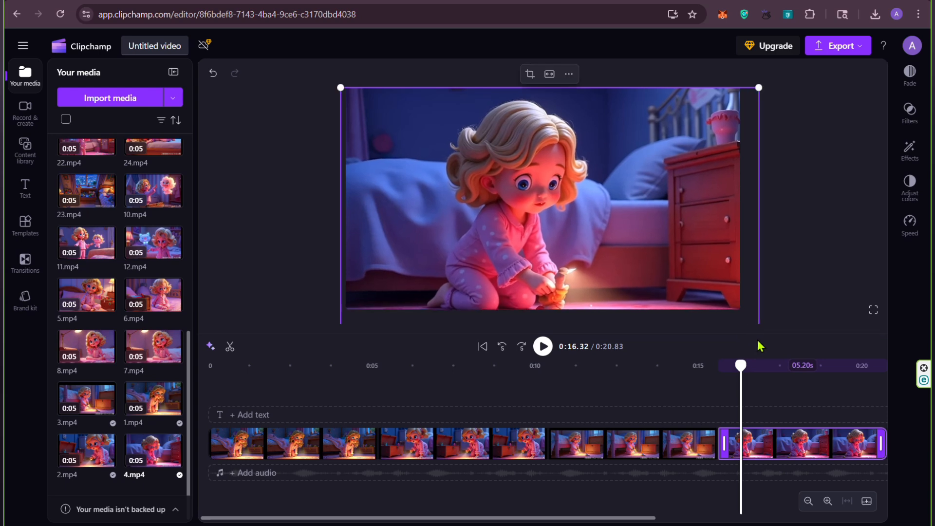
# Step: Place 21.mp4 directly after 4.mp4 on the main video track and enlarge it past the frame to hide the watermark
pyautogui.moveTo(531, 517); pyautogui.dragTo(708, 517)
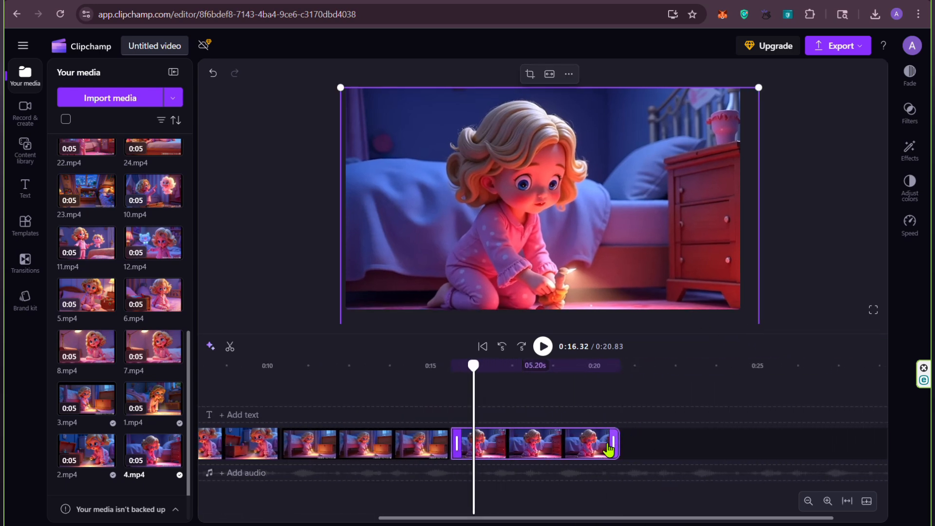
pyautogui.scroll(3, 141, 278)
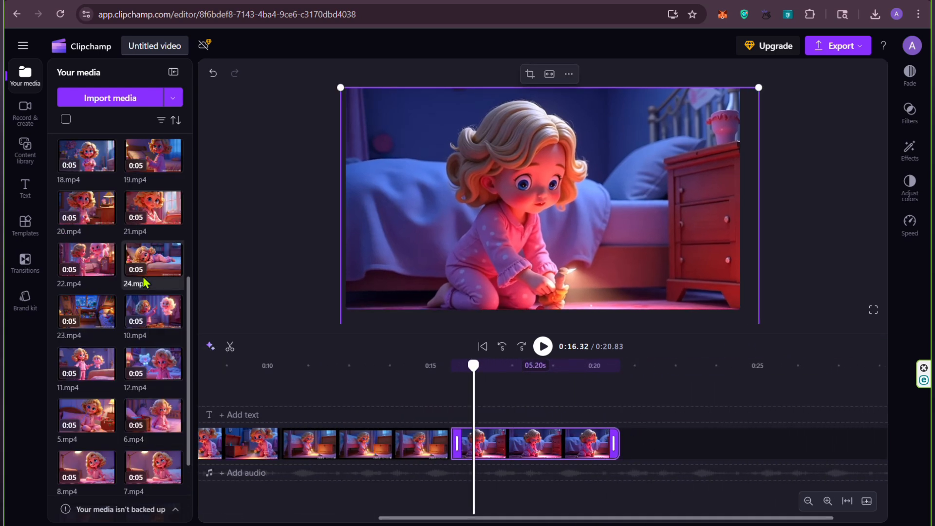
pyautogui.click(174, 216)
pyautogui.moveTo(580, 426); pyautogui.dragTo(725, 462)
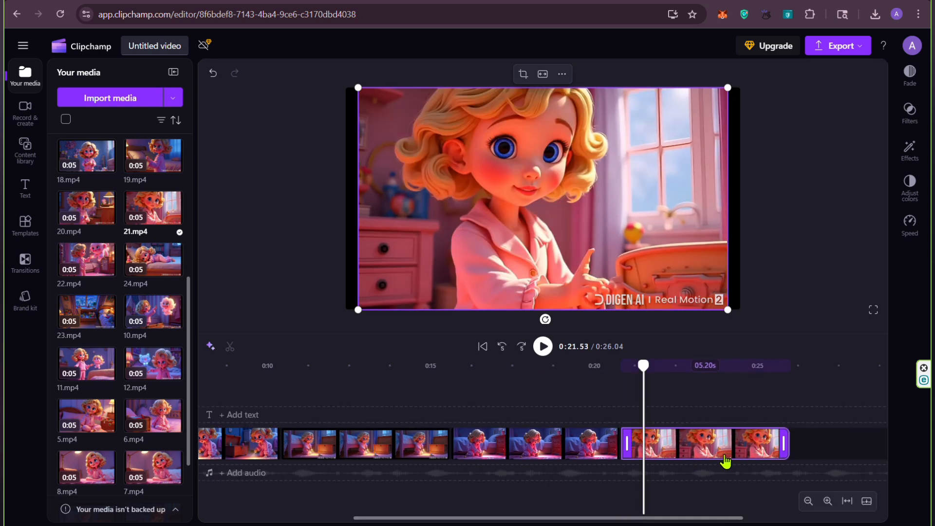
pyautogui.moveTo(358, 87); pyautogui.dragTo(338, 88)
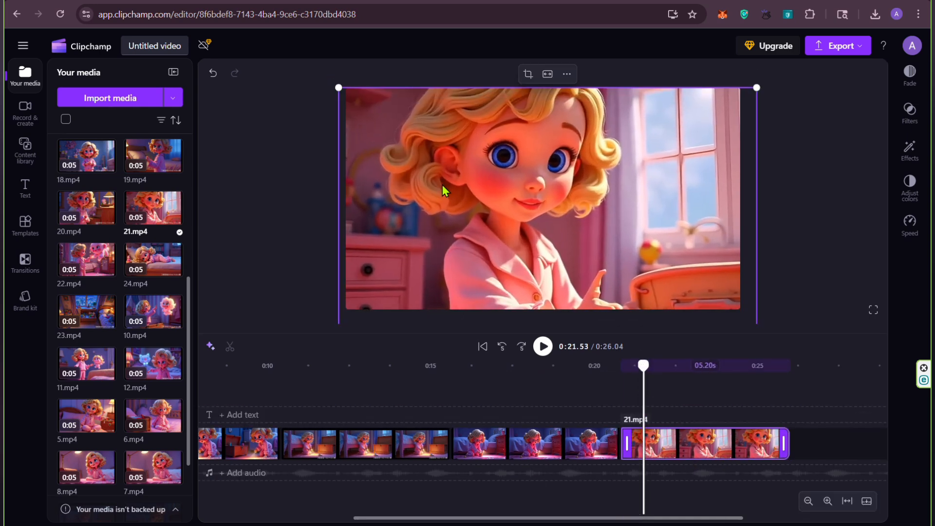
# Step: Place 7.mp4 after 21.mp4 on the timeline and enlarge it past the frame to hide the watermark
pyautogui.moveTo(599, 523); pyautogui.dragTo(692, 522)
pyautogui.scroll(-4, 156, 263)
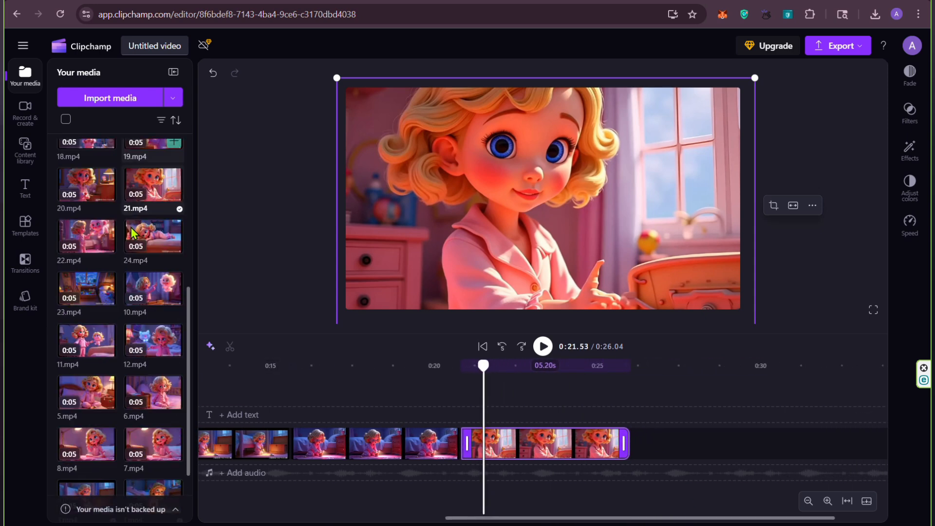
pyautogui.moveTo(147, 343); pyautogui.dragTo(662, 455)
pyautogui.moveTo(357, 309); pyautogui.dragTo(338, 319)
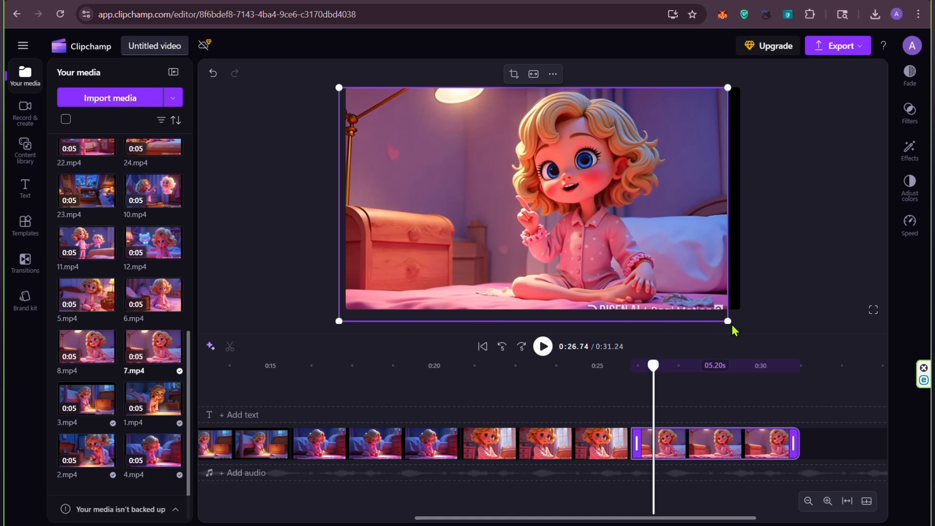
pyautogui.moveTo(734, 331); pyautogui.dragTo(752, 344)
# Step: Append 11.mp4 after 7.mp4 on the timeline and enlarge it past the frame to hide the watermark
pyautogui.moveTo(652, 365); pyautogui.dragTo(779, 365)
pyautogui.moveTo(612, 519); pyautogui.dragTo(705, 520)
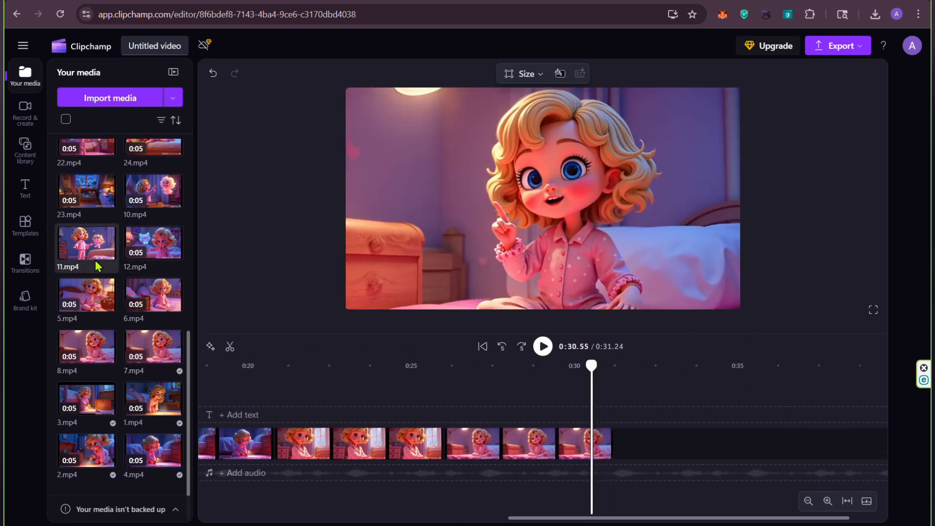
pyautogui.click(107, 253)
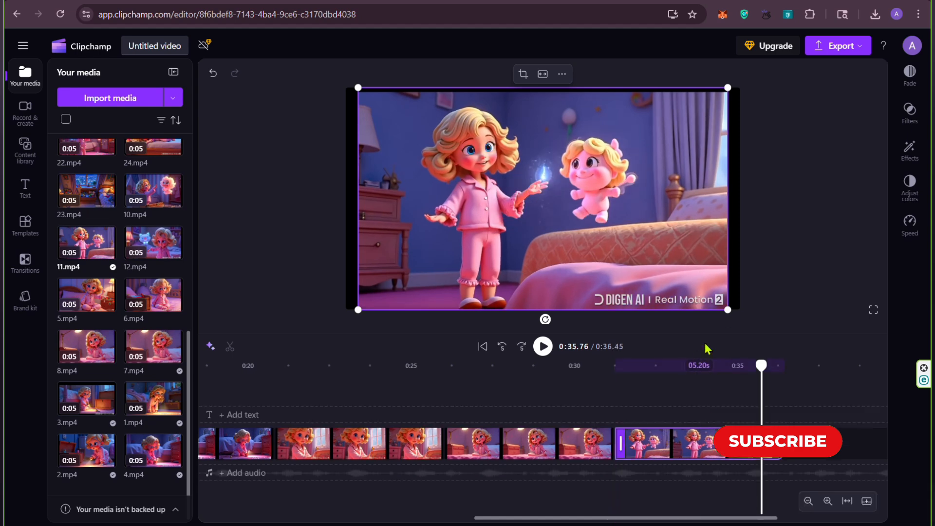
pyautogui.moveTo(358, 88); pyautogui.dragTo(321, 66)
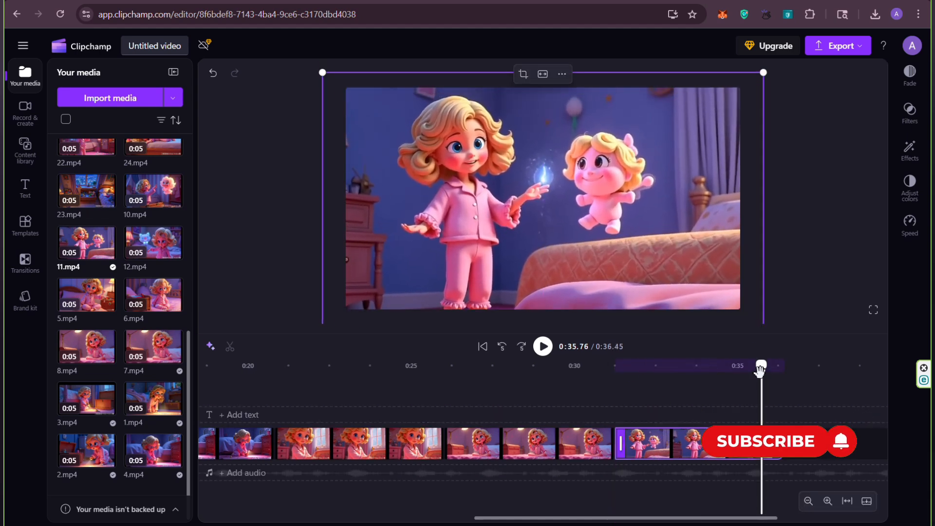
# Step: Add 12.mp4 to the timeline and move it onto the main video track after 11.mp4
pyautogui.moveTo(761, 369); pyautogui.dragTo(773, 366)
pyautogui.moveTo(652, 522); pyautogui.dragTo(738, 524)
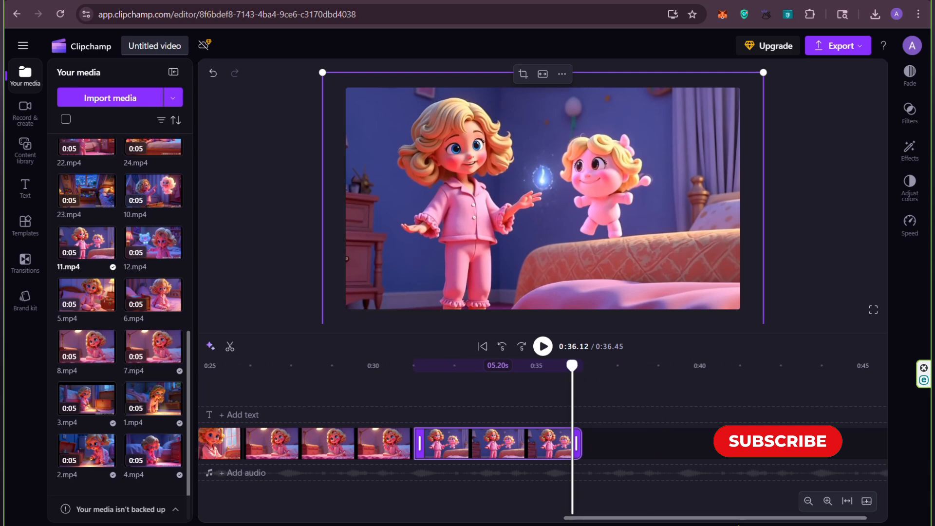
pyautogui.click(174, 251)
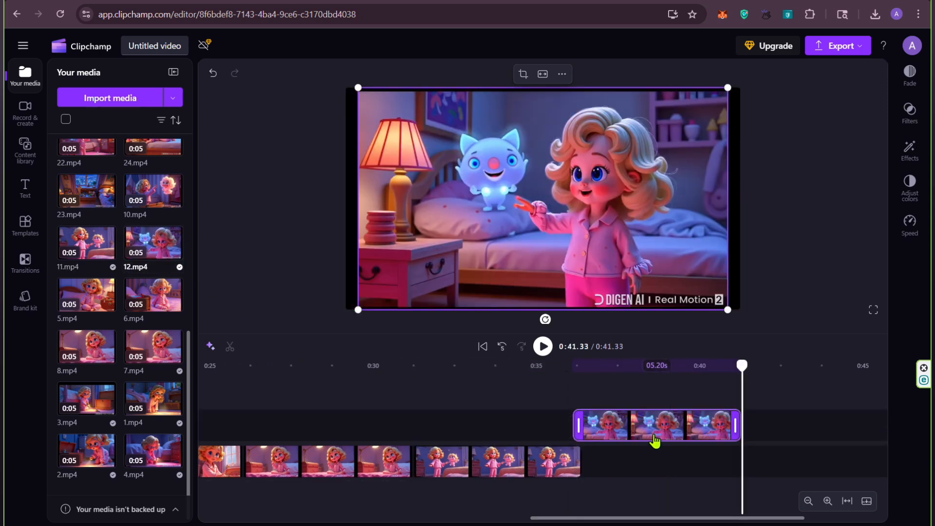
pyautogui.moveTo(655, 441); pyautogui.dragTo(666, 457)
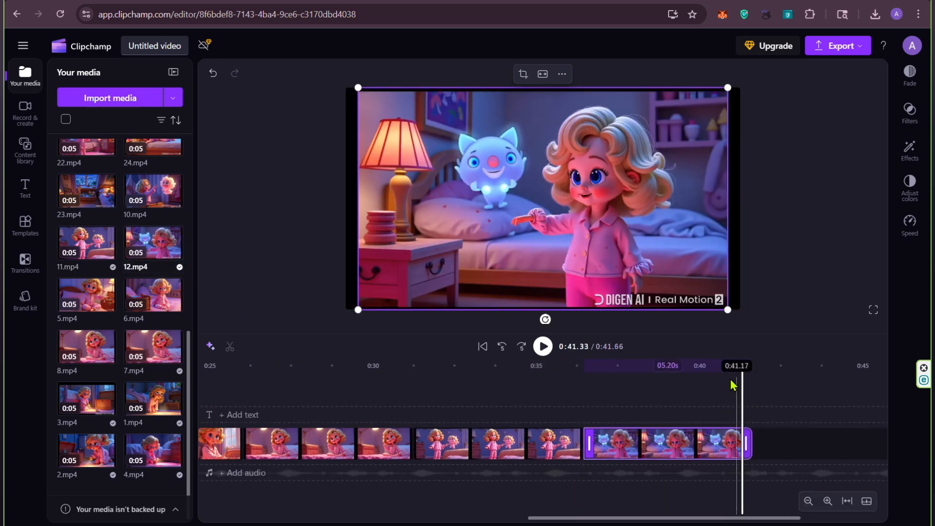
# Step: Enlarge the 12.mp4 clip past the frame edges to hide the watermark
pyautogui.moveTo(726, 311); pyautogui.dragTo(763, 324)
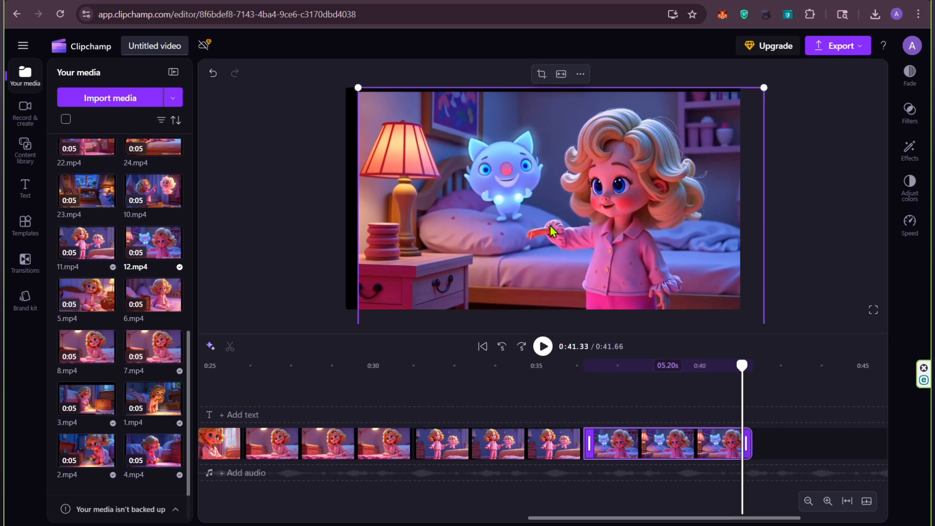
pyautogui.moveTo(357, 86); pyautogui.dragTo(330, 87)
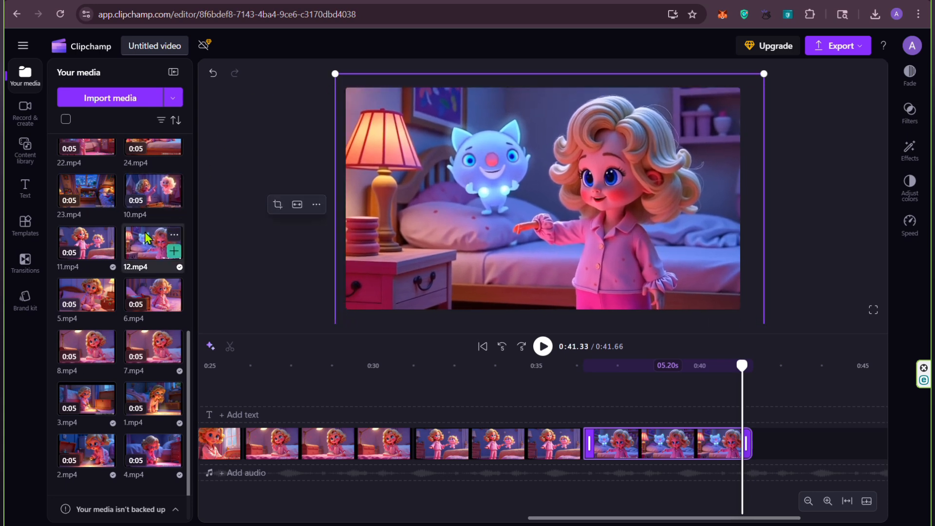
pyautogui.scroll(1, 148, 238)
pyautogui.scroll(3, 146, 246)
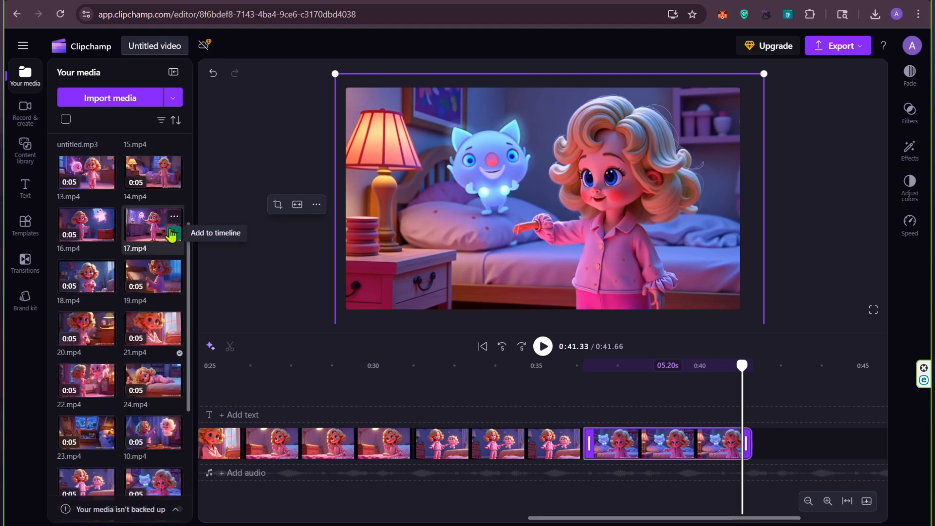
pyautogui.click(172, 234)
pyautogui.moveTo(563, 519); pyautogui.dragTo(627, 519)
pyautogui.moveTo(635, 426); pyautogui.dragTo(635, 454)
pyautogui.moveTo(358, 309); pyautogui.dragTo(338, 321)
pyautogui.moveTo(729, 87); pyautogui.dragTo(750, 81)
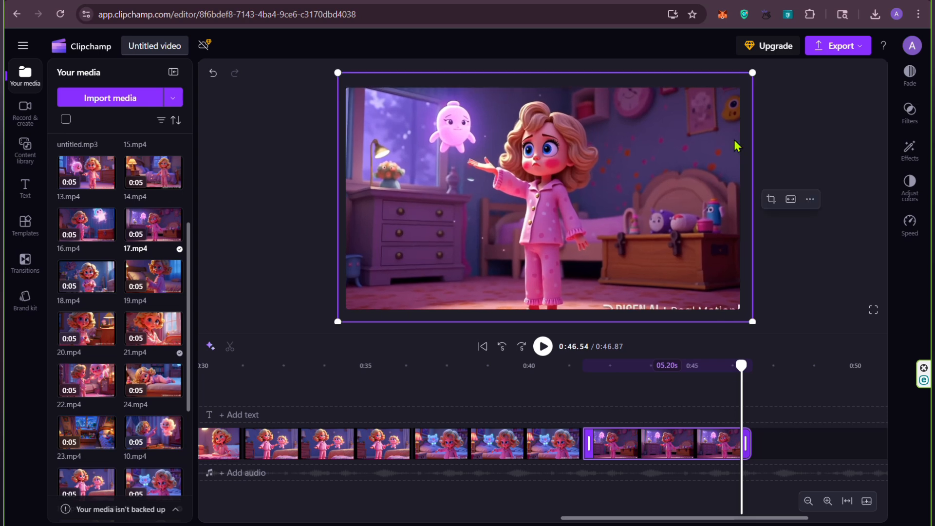
pyautogui.rightClick(664, 455)
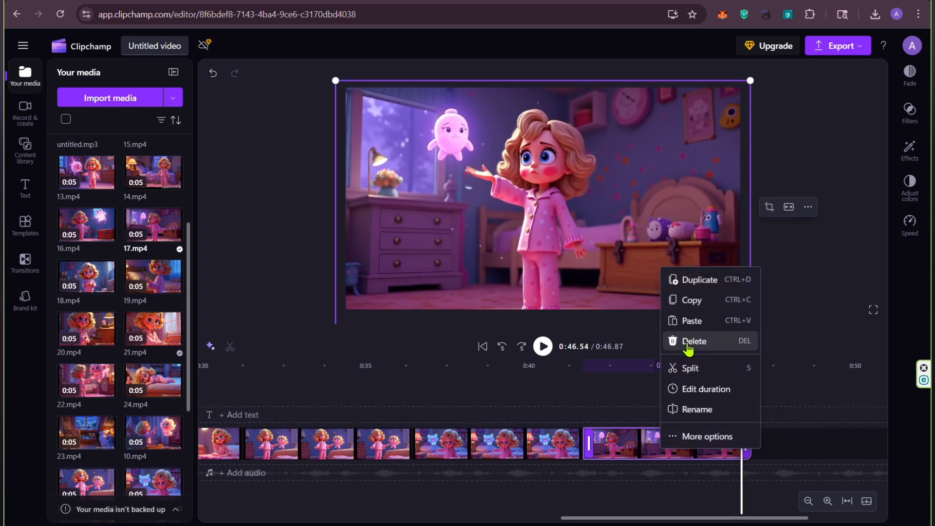
pyautogui.click(689, 339)
# Step: Append 13.mp4 after 12.mp4 on the timeline and enlarge it past the frame to hide the watermark
pyautogui.click(106, 184)
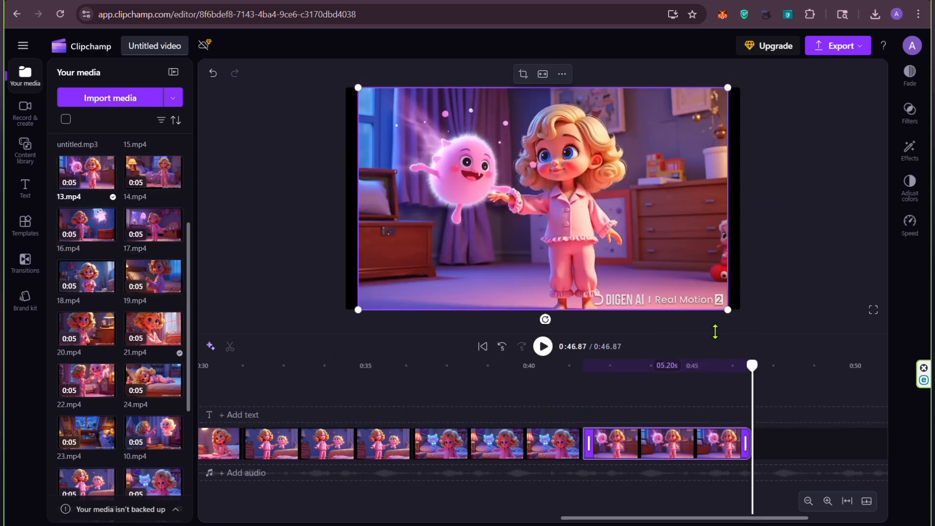
pyautogui.moveTo(729, 310); pyautogui.dragTo(765, 332)
pyautogui.moveTo(358, 88); pyautogui.dragTo(332, 72)
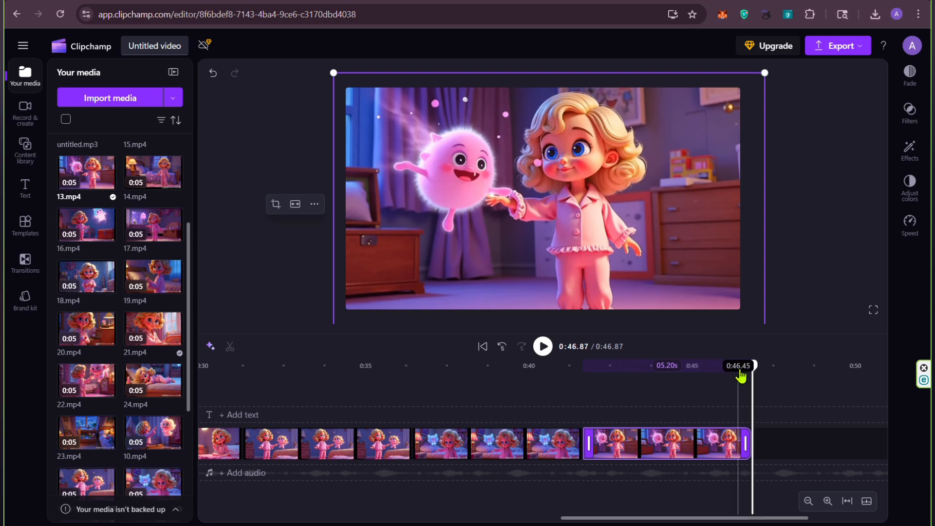
pyautogui.click(106, 236)
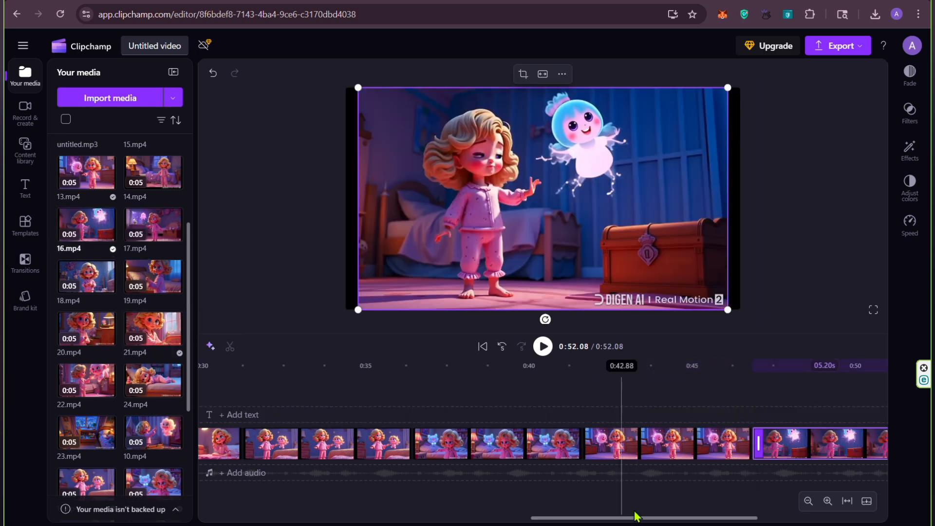
pyautogui.moveTo(670, 518); pyautogui.dragTo(741, 518)
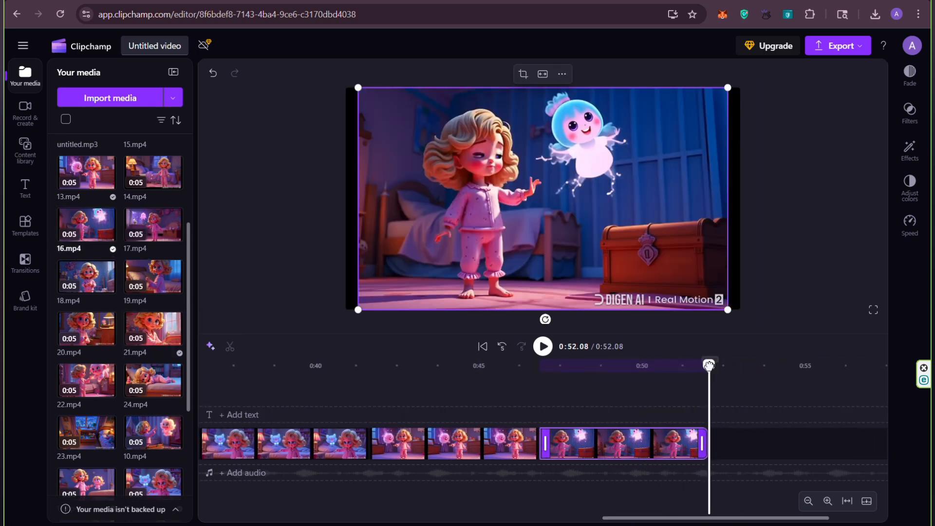
pyautogui.moveTo(709, 365); pyautogui.dragTo(522, 365)
pyautogui.click(544, 348)
pyautogui.click(544, 349)
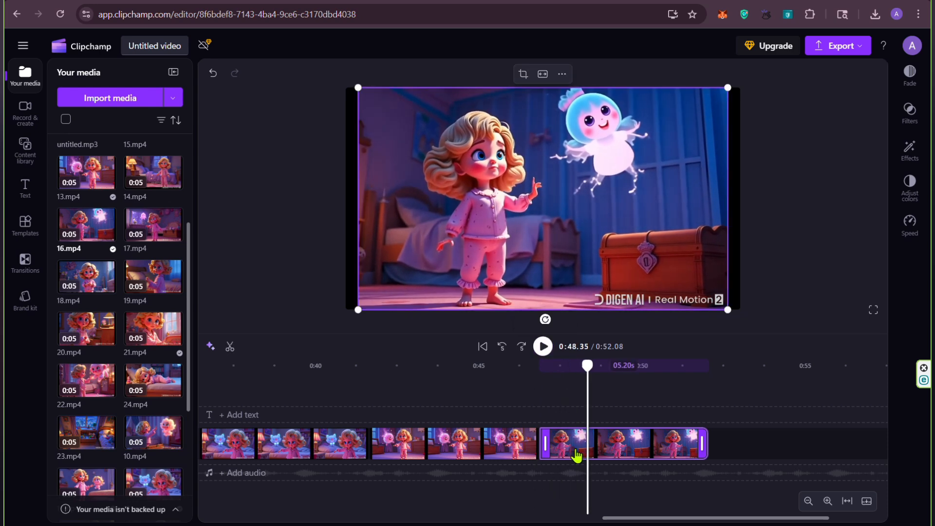
pyautogui.moveTo(360, 307); pyautogui.dragTo(338, 321)
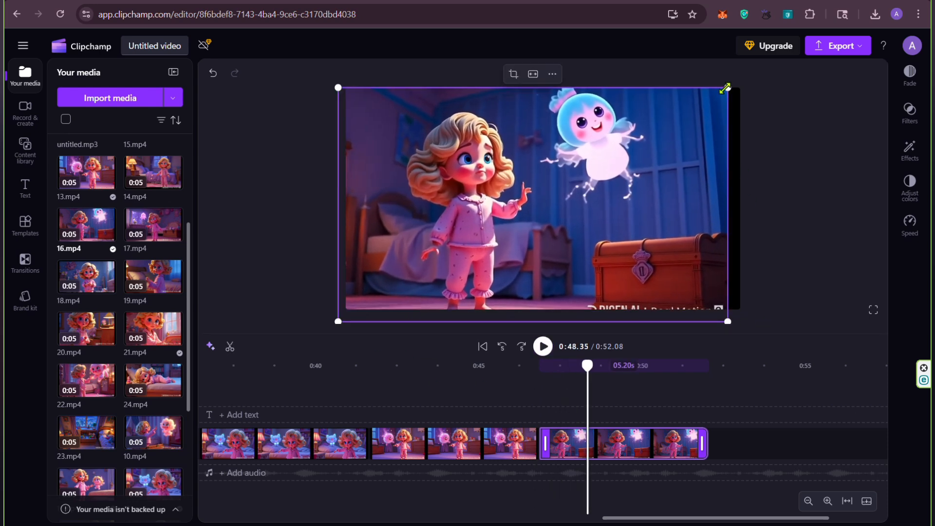
pyautogui.moveTo(726, 88); pyautogui.dragTo(747, 74)
pyautogui.moveTo(726, 120); pyautogui.dragTo(733, 129)
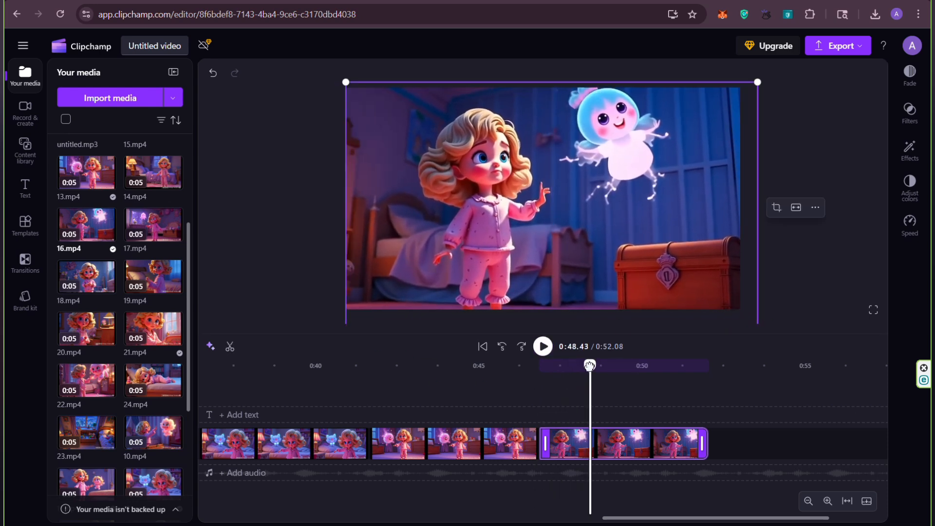
pyautogui.moveTo(590, 366); pyautogui.dragTo(503, 365)
pyautogui.click(544, 348)
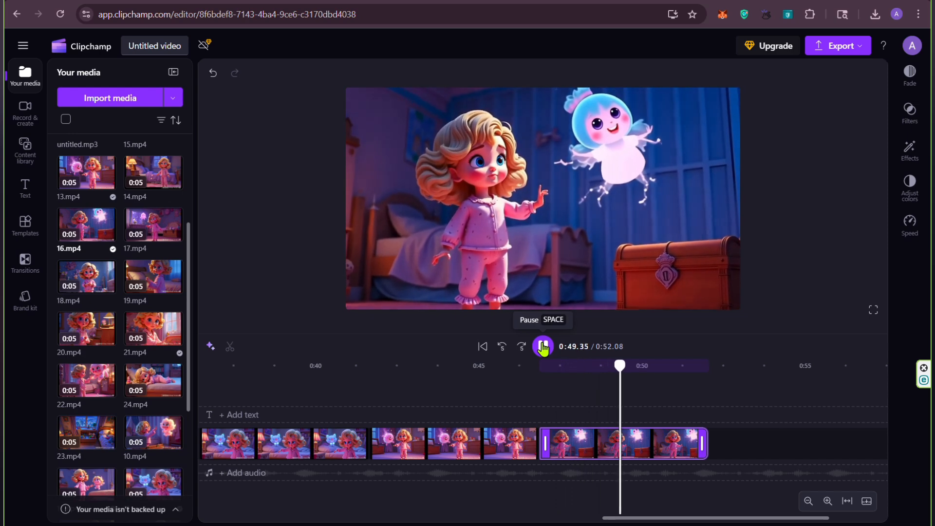
pyautogui.click(543, 349)
pyautogui.rightClick(602, 441)
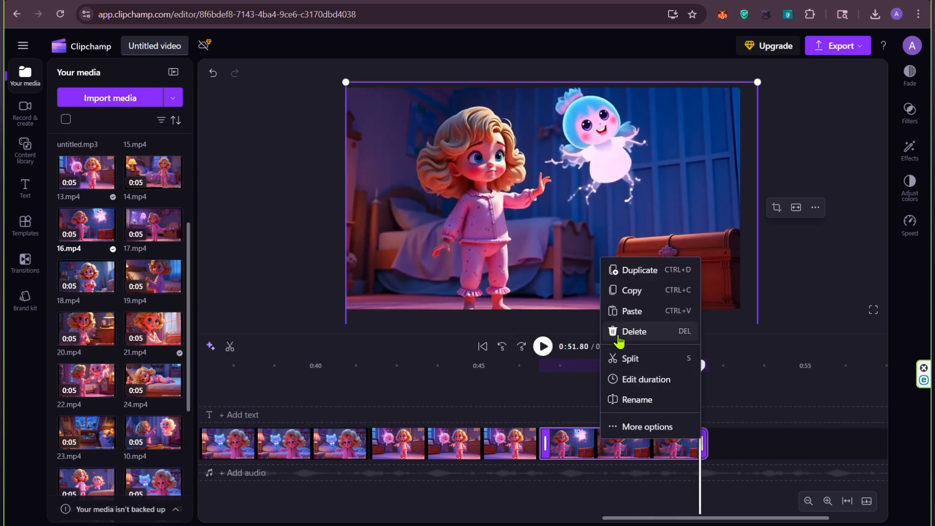
pyautogui.click(618, 336)
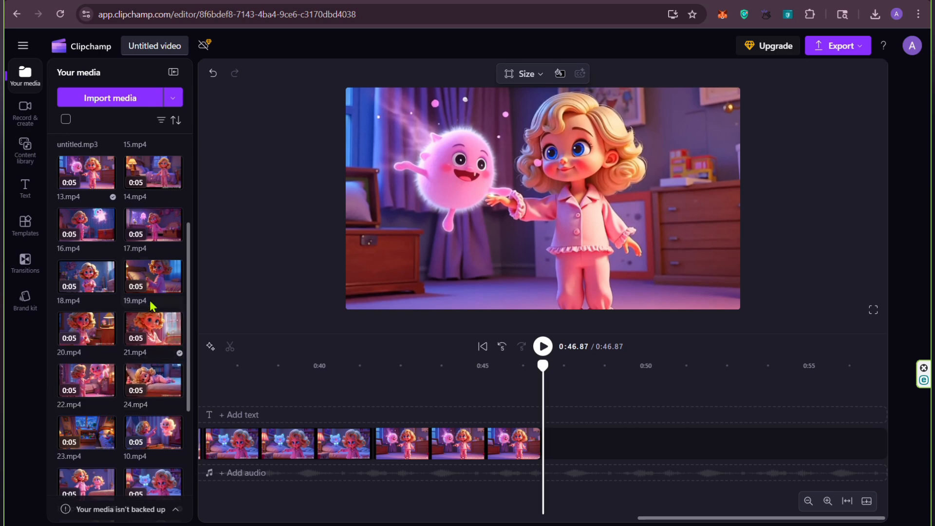
# Step: Add 12.mp4 a second time after 13.mp4 and enlarge it past the frame to hide the watermark
pyautogui.scroll(1, 156, 248)
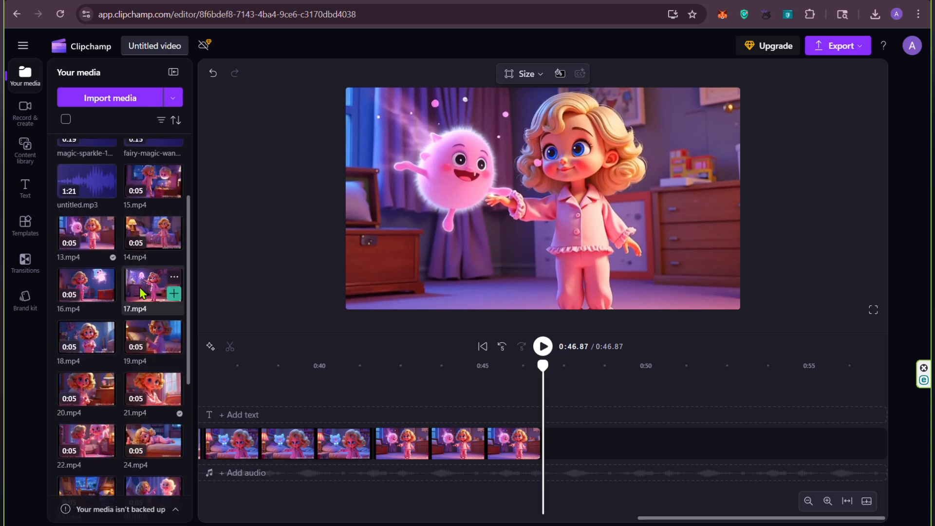
pyautogui.scroll(-3, 92, 302)
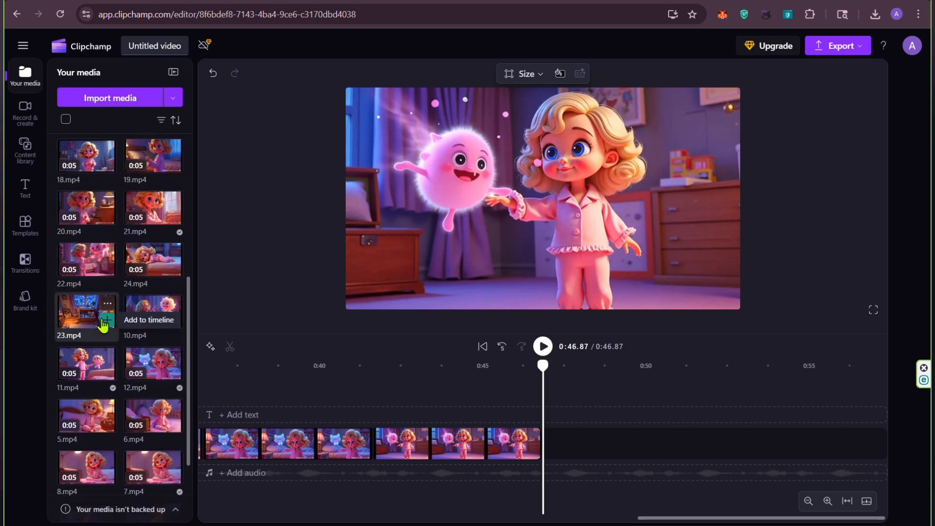
pyautogui.scroll(-1, 117, 322)
pyautogui.click(173, 312)
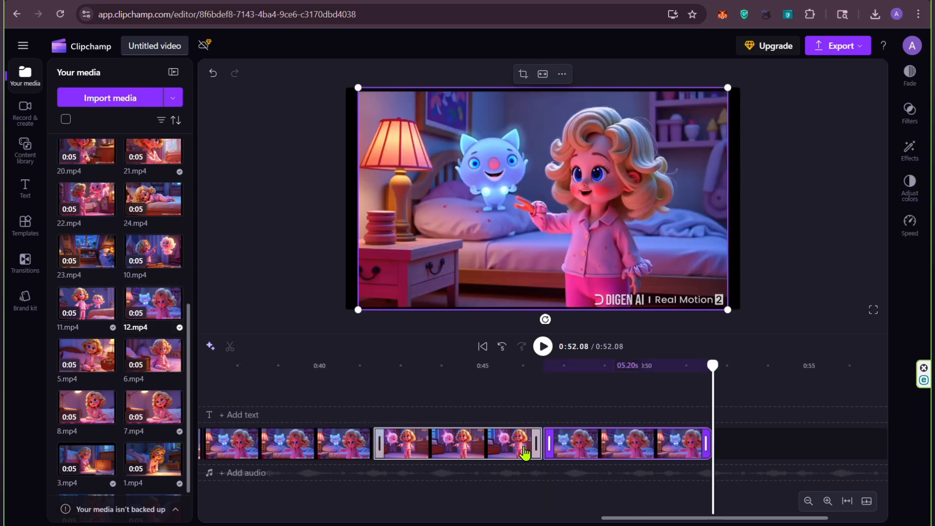
pyautogui.moveTo(720, 323); pyautogui.dragTo(757, 336)
pyautogui.moveTo(354, 86); pyautogui.dragTo(333, 72)
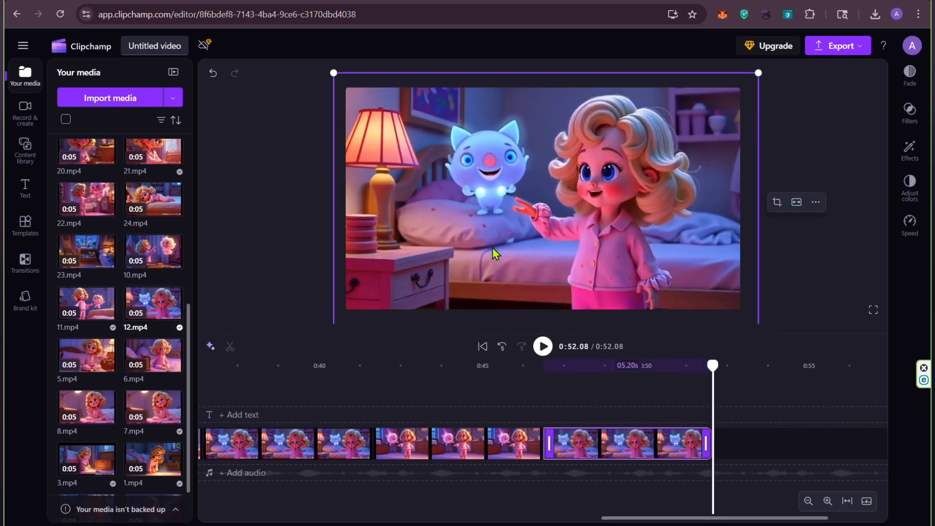
# Step: Append 15.mp4 after the second 12.mp4 clip and enlarge it past the frame to hide the watermark
pyautogui.scroll(5, 143, 211)
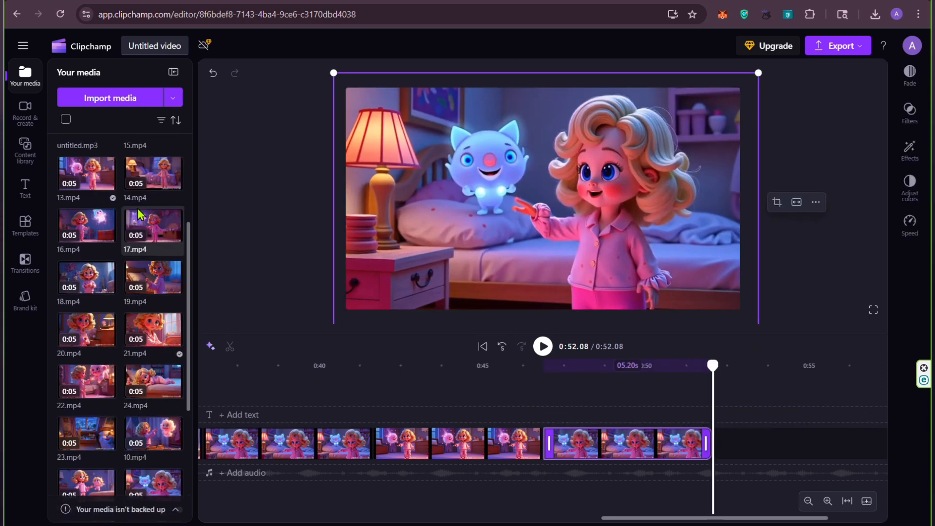
pyautogui.click(173, 191)
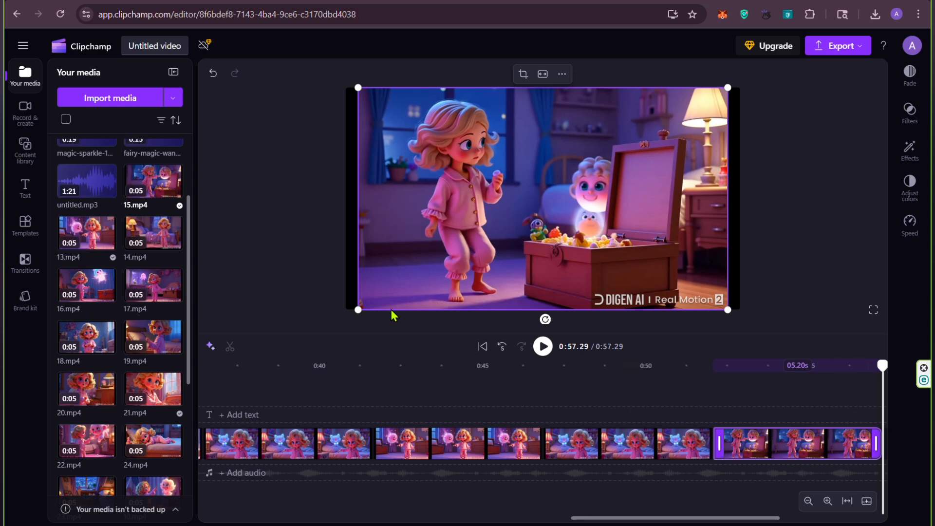
pyautogui.moveTo(358, 310); pyautogui.dragTo(333, 322)
pyautogui.moveTo(726, 90); pyautogui.dragTo(754, 79)
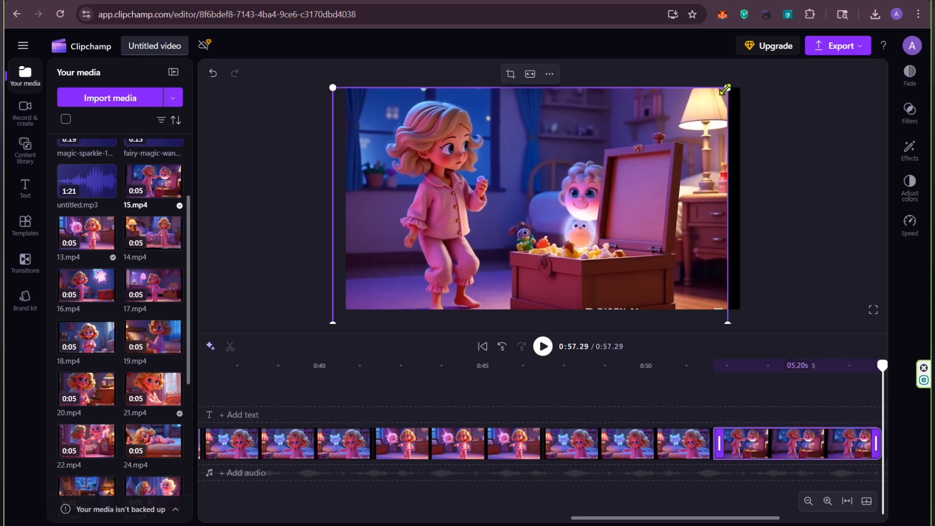
# Step: Append 17.mp4 after 15.mp4 on the timeline and enlarge it past the frame to hide the watermark
pyautogui.moveTo(671, 518); pyautogui.dragTo(759, 519)
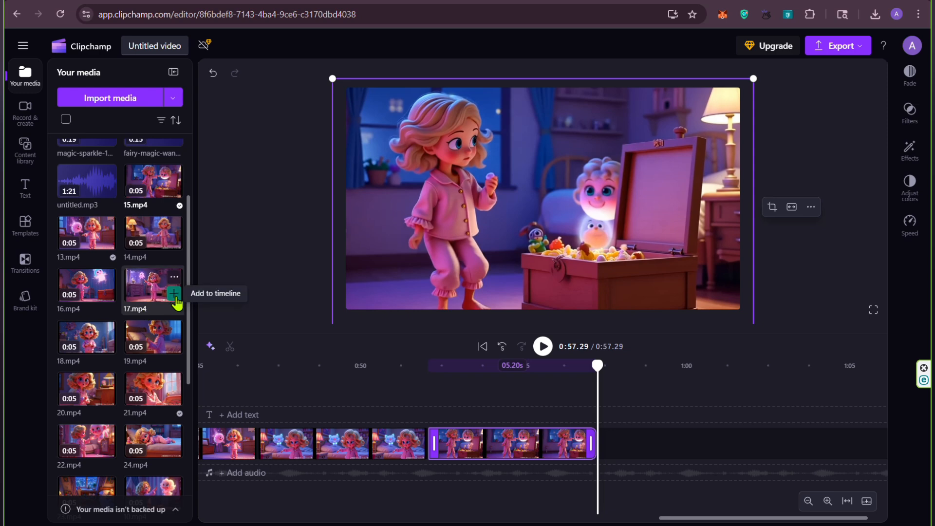
pyautogui.click(174, 294)
pyautogui.moveTo(728, 309); pyautogui.dragTo(751, 329)
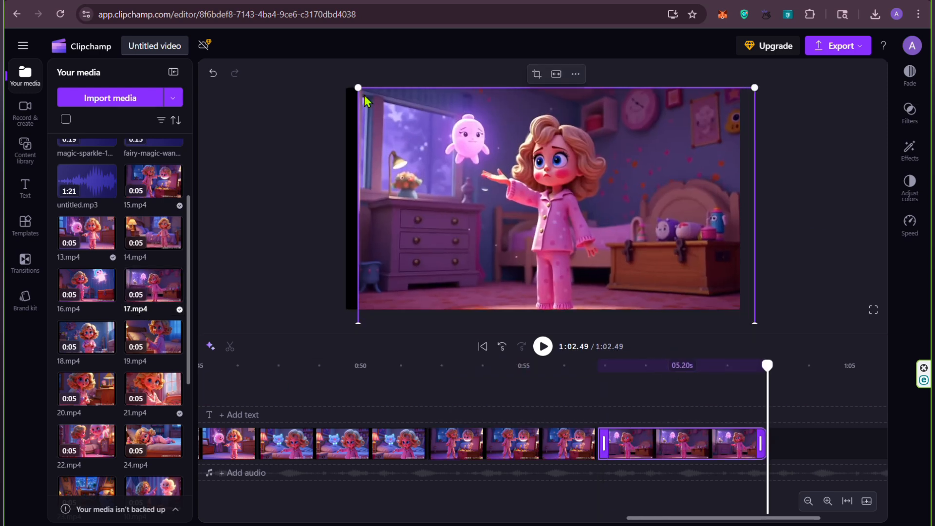
pyautogui.moveTo(358, 88); pyautogui.dragTo(343, 81)
# Step: Append 18.mp4 after 17.mp4, enlarging and repositioning it to fill the frame and hide the watermark
pyautogui.moveTo(691, 518); pyautogui.dragTo(753, 521)
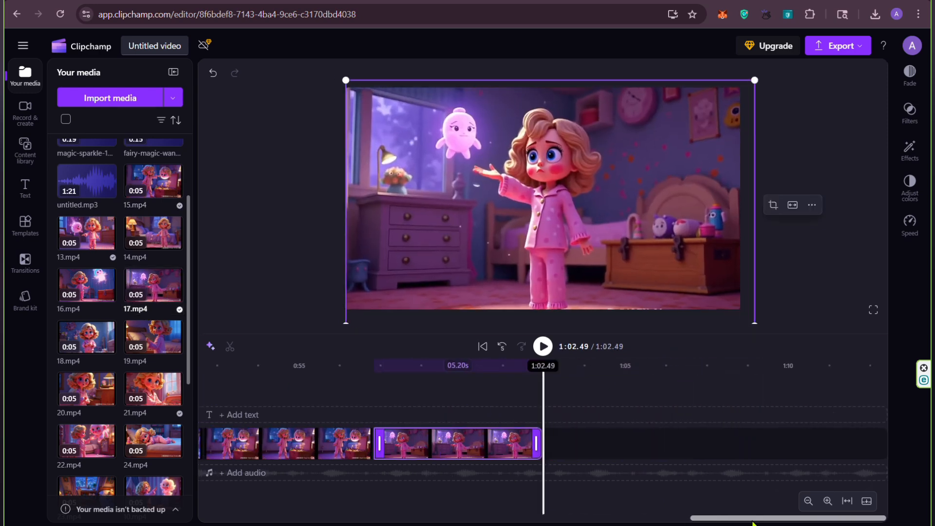
pyautogui.click(107, 346)
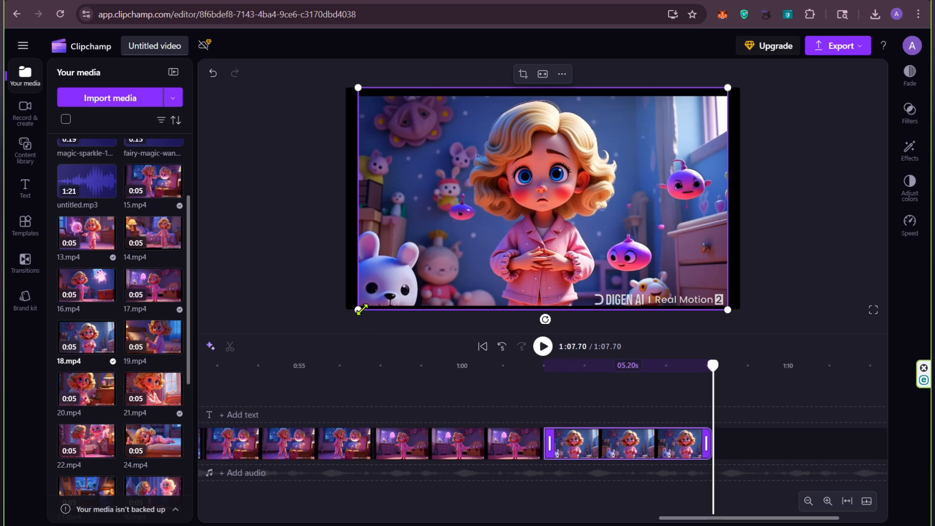
pyautogui.moveTo(359, 309); pyautogui.dragTo(343, 319)
pyautogui.moveTo(728, 87); pyautogui.dragTo(756, 71)
pyautogui.moveTo(655, 119); pyautogui.dragTo(653, 129)
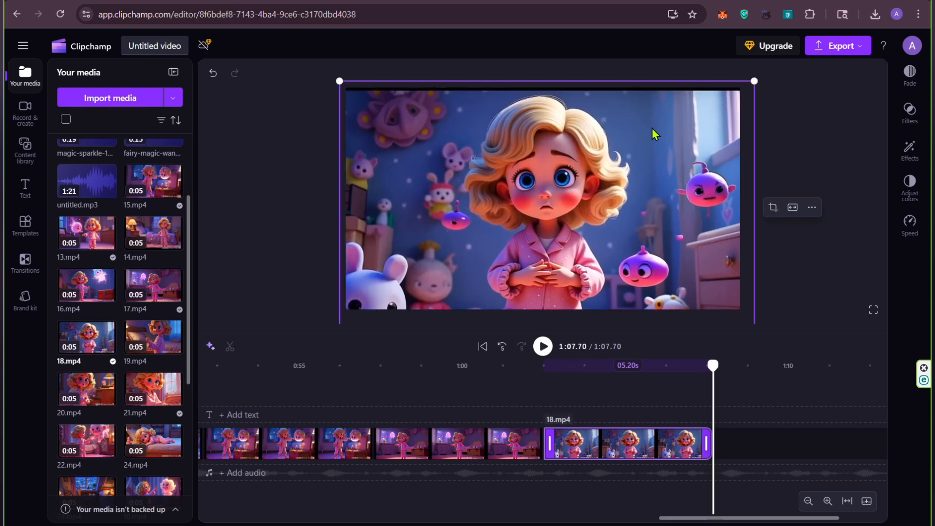
pyautogui.moveTo(339, 80); pyautogui.dragTo(327, 74)
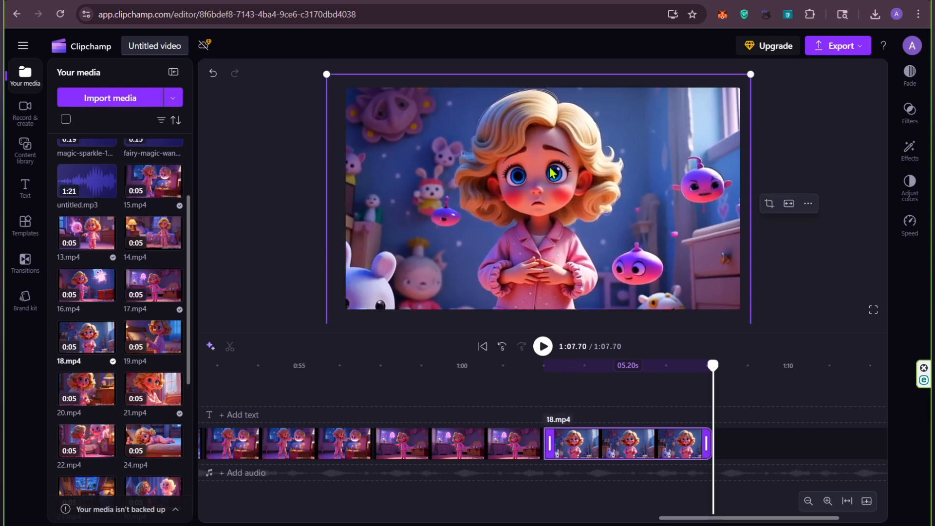
pyautogui.click(846, 264)
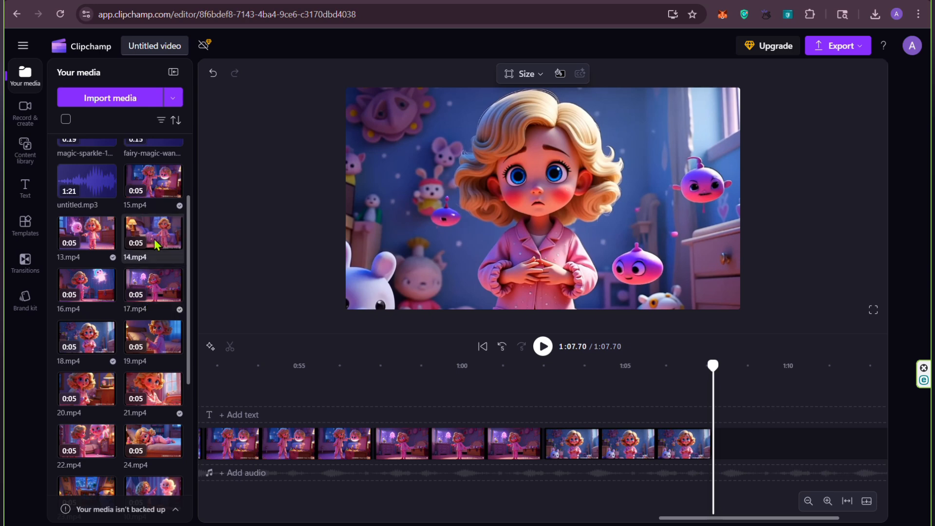
# Step: Append 20.mp4 after 18.mp4, enlarging and repositioning it past the frame to hide the watermark
pyautogui.scroll(2, 141, 253)
pyautogui.scroll(-4, 129, 303)
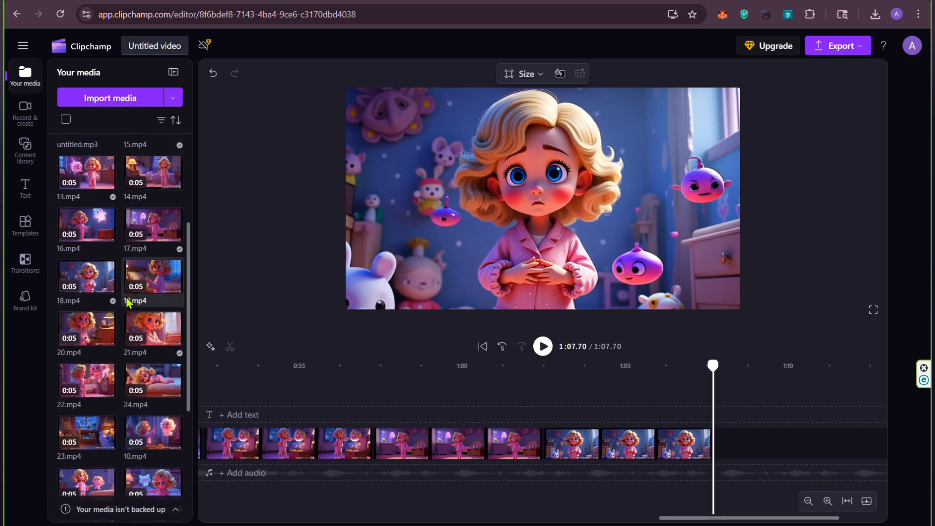
pyautogui.scroll(-3, 144, 295)
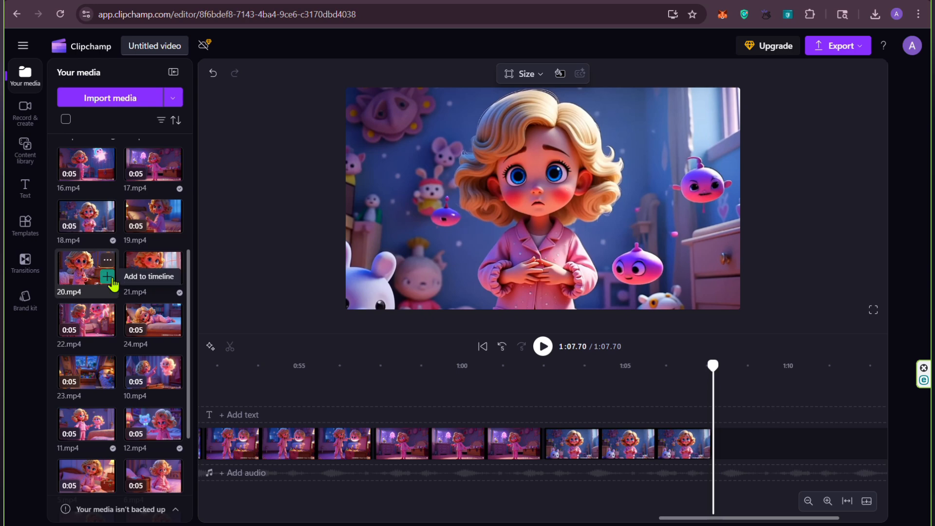
pyautogui.click(108, 277)
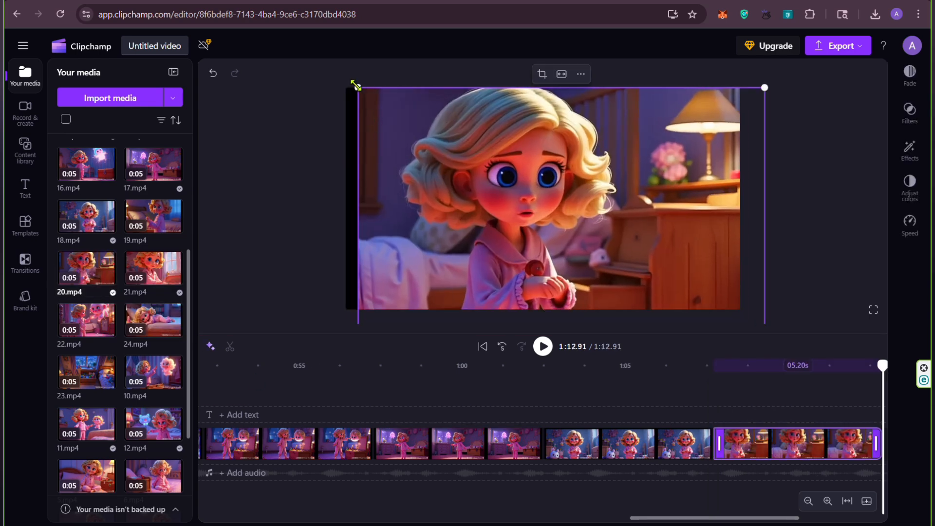
pyautogui.moveTo(357, 87); pyautogui.dragTo(326, 68)
pyautogui.moveTo(500, 190); pyautogui.dragTo(497, 193)
# Step: Append 22.mp4 after 20.mp4, enlarging and repositioning it past the frame to hide the watermark
pyautogui.moveTo(718, 518); pyautogui.dragTo(768, 519)
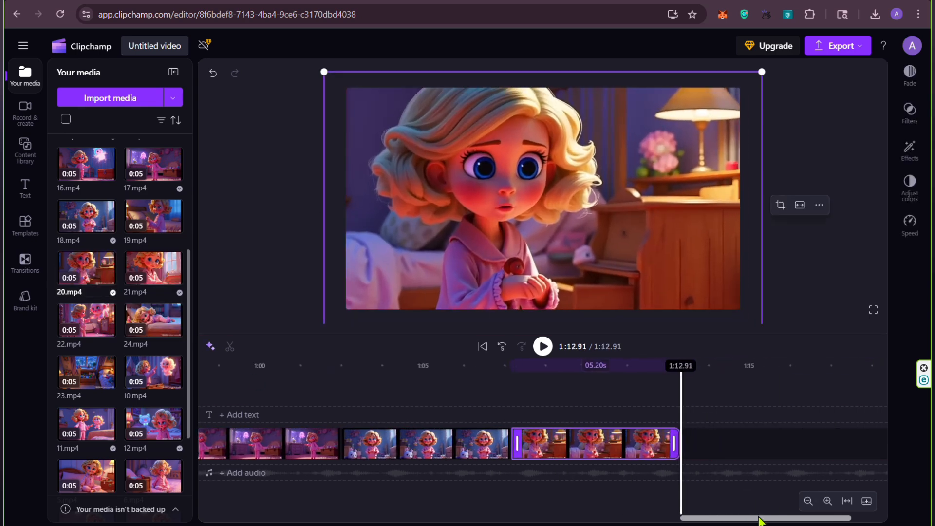
pyautogui.scroll(-1, 153, 203)
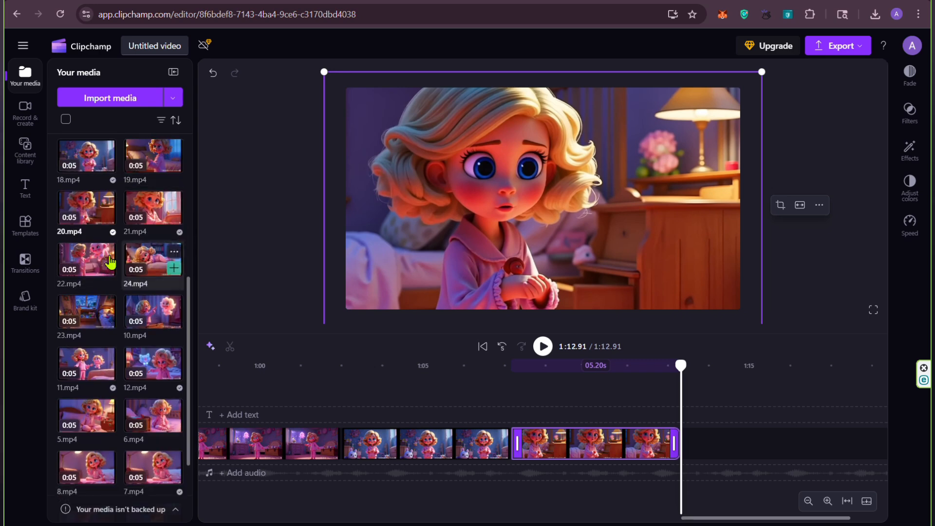
pyautogui.click(107, 269)
pyautogui.moveTo(342, 316); pyautogui.dragTo(335, 320)
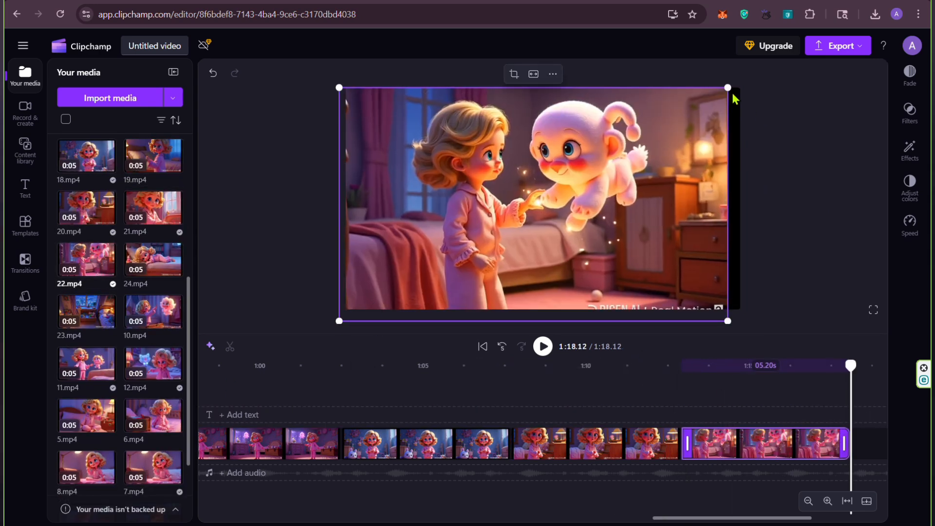
pyautogui.moveTo(730, 87); pyautogui.dragTo(759, 69)
pyautogui.moveTo(692, 140); pyautogui.dragTo(690, 150)
# Step: Append 21.mp4 after 22.mp4 on the timeline and enlarge it past the frame to hide the watermark
pyautogui.moveTo(669, 520); pyautogui.dragTo(702, 514)
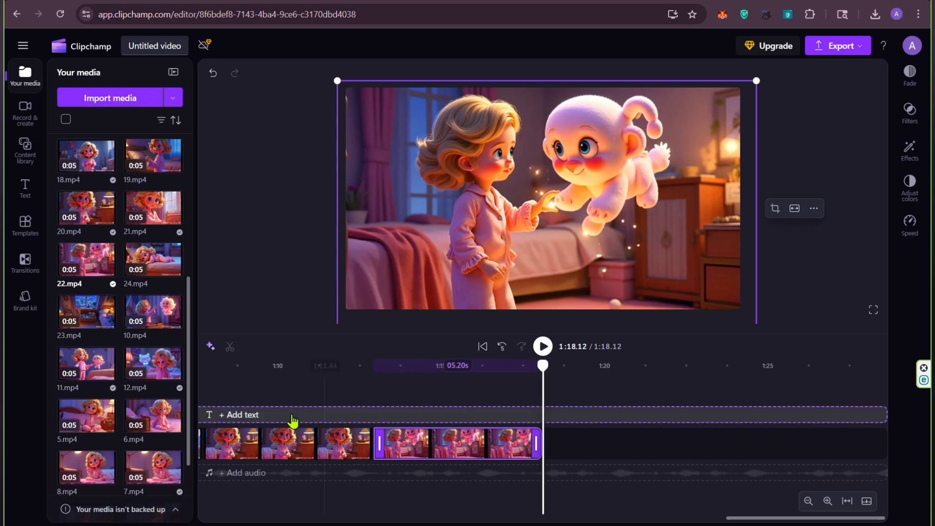
pyautogui.moveTo(180, 375)
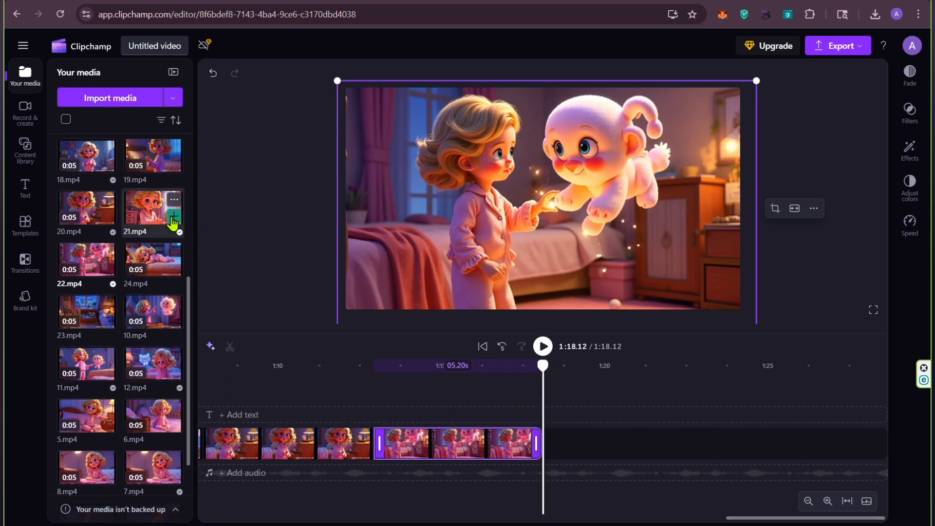
pyautogui.click(173, 218)
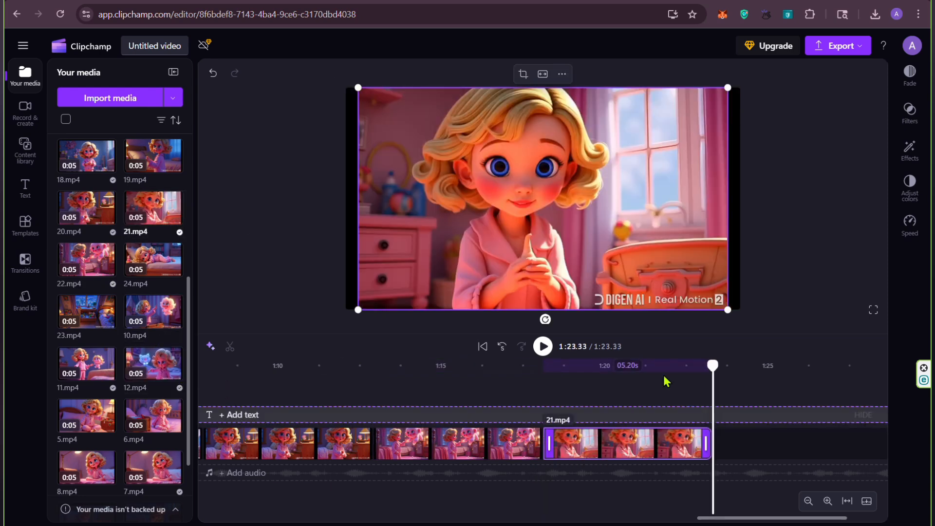
pyautogui.moveTo(729, 317); pyautogui.dragTo(750, 341)
pyautogui.click(355, 84)
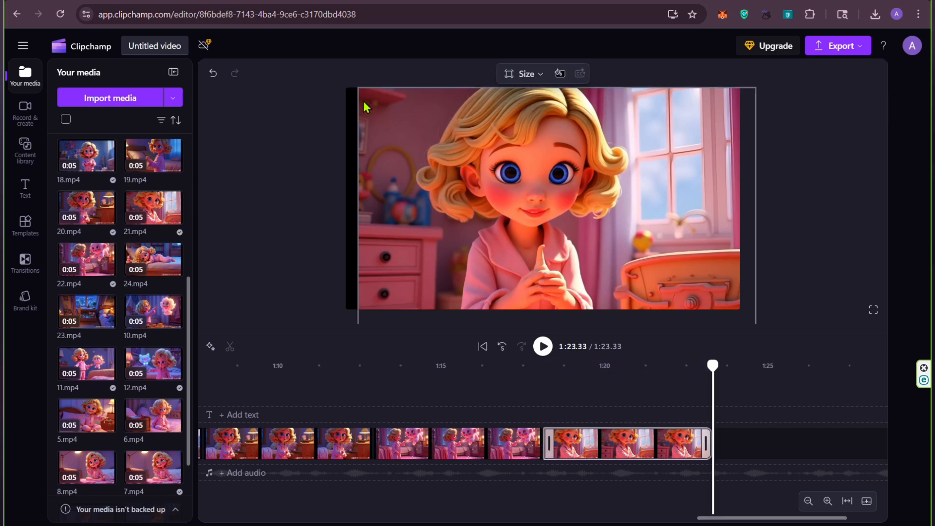
pyautogui.moveTo(354, 86); pyautogui.dragTo(346, 80)
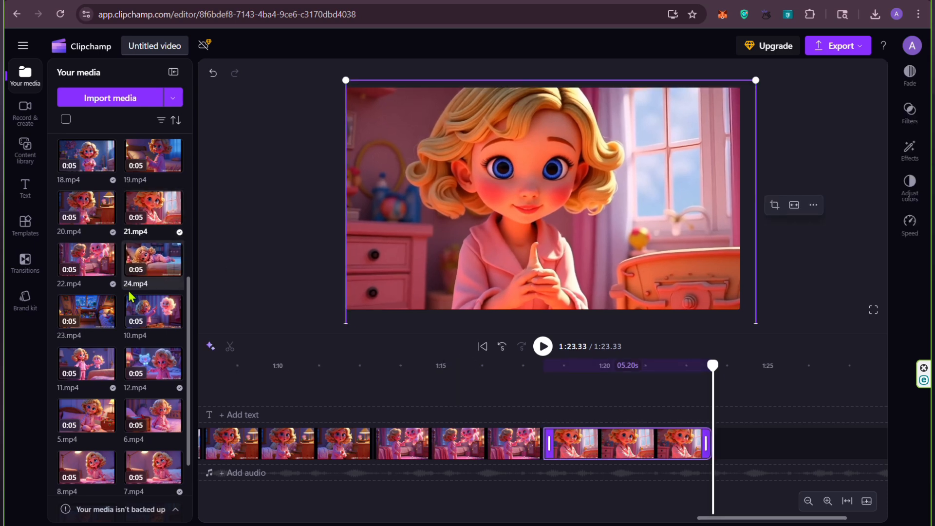
# Step: Append 24.mp4 after 21.mp4 at the end of the timeline
pyautogui.scroll(5, 139, 224)
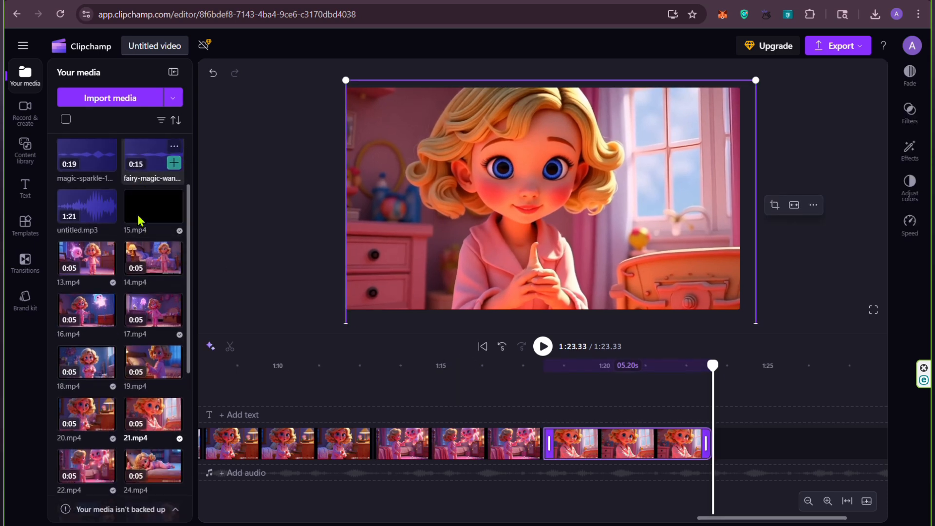
pyautogui.scroll(-5, 143, 273)
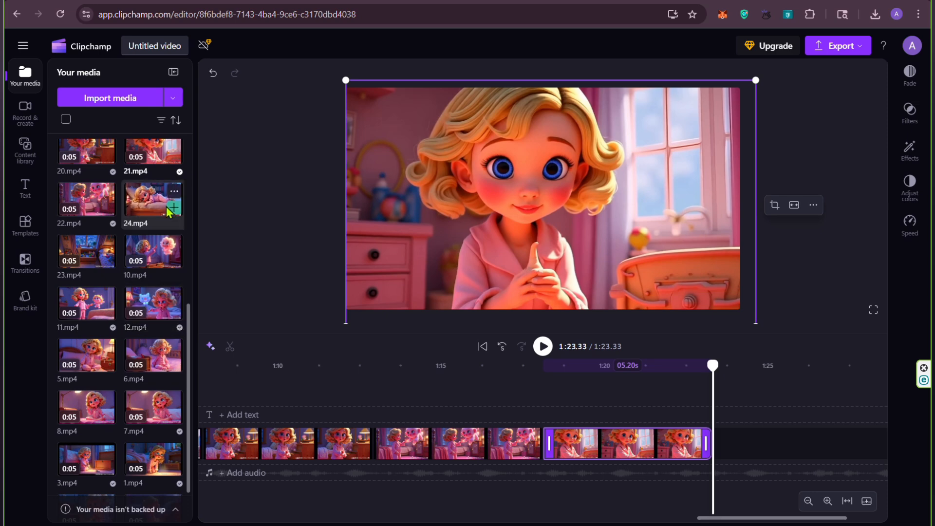
pyautogui.click(170, 210)
# Step: Return the playhead to 0:00 and add the narration untitled.mp3 to the timeline beneath the video clips
pyautogui.scroll(10, 149, 322)
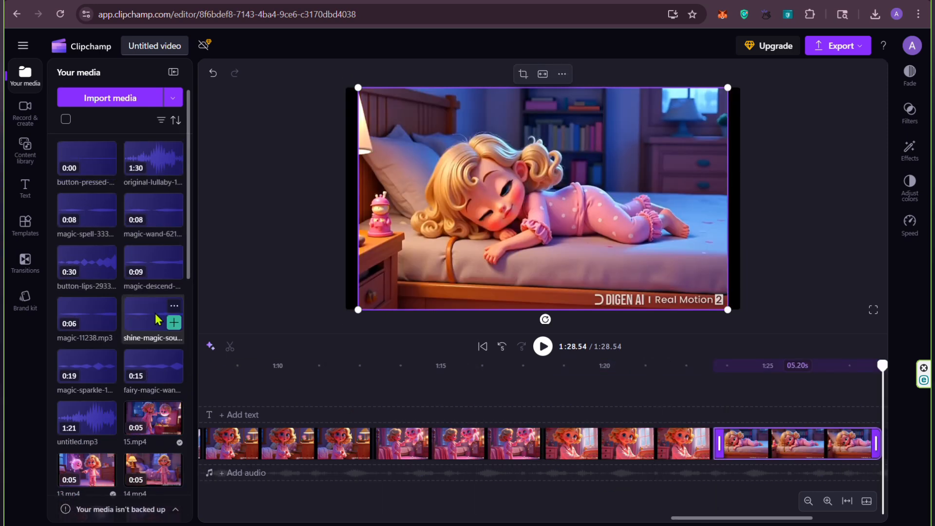
pyautogui.moveTo(880, 365); pyautogui.dragTo(588, 519)
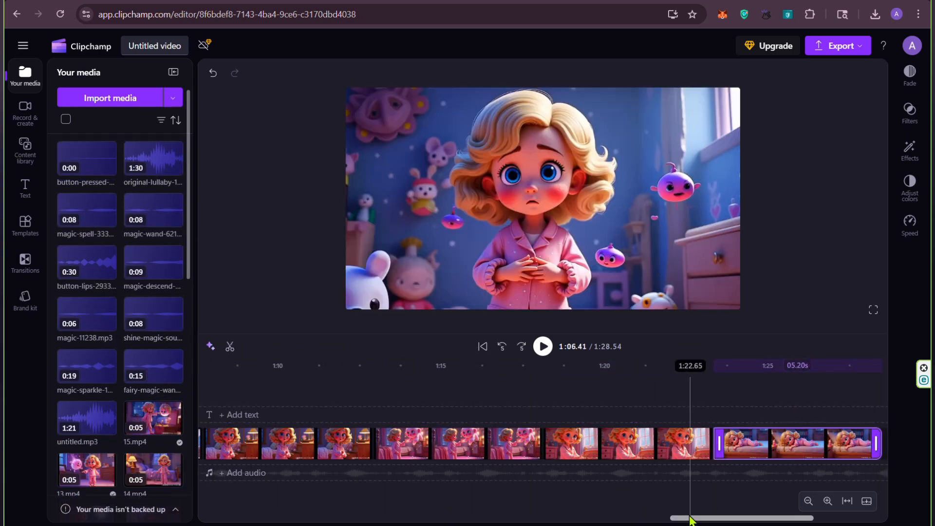
pyautogui.moveTo(690, 518); pyautogui.dragTo(580, 518)
pyautogui.moveTo(682, 366); pyautogui.dragTo(230, 368)
pyautogui.moveTo(612, 518); pyautogui.dragTo(516, 518)
pyautogui.moveTo(247, 429); pyautogui.dragTo(220, 453)
pyautogui.moveTo(519, 518); pyautogui.dragTo(415, 520)
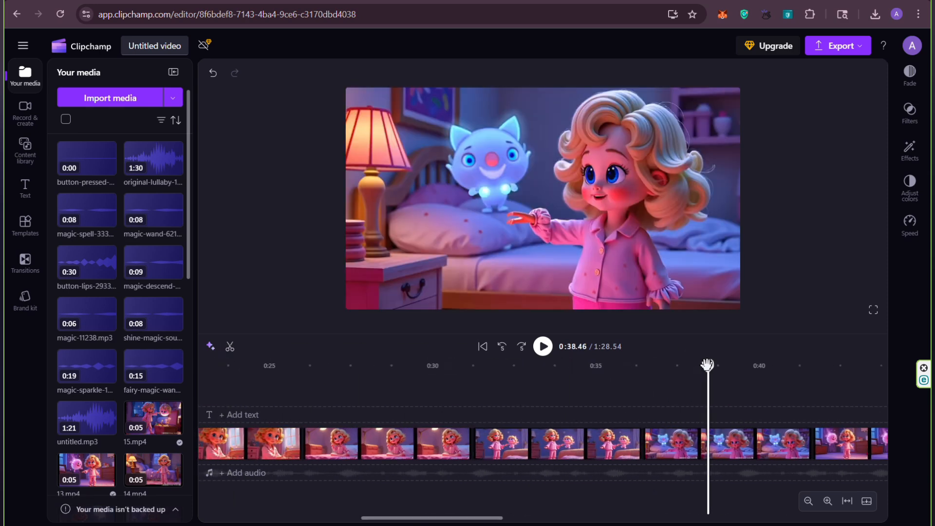
pyautogui.moveTo(707, 366); pyautogui.dragTo(225, 414)
pyautogui.moveTo(391, 519); pyautogui.dragTo(299, 520)
pyautogui.moveTo(652, 366); pyautogui.dragTo(220, 418)
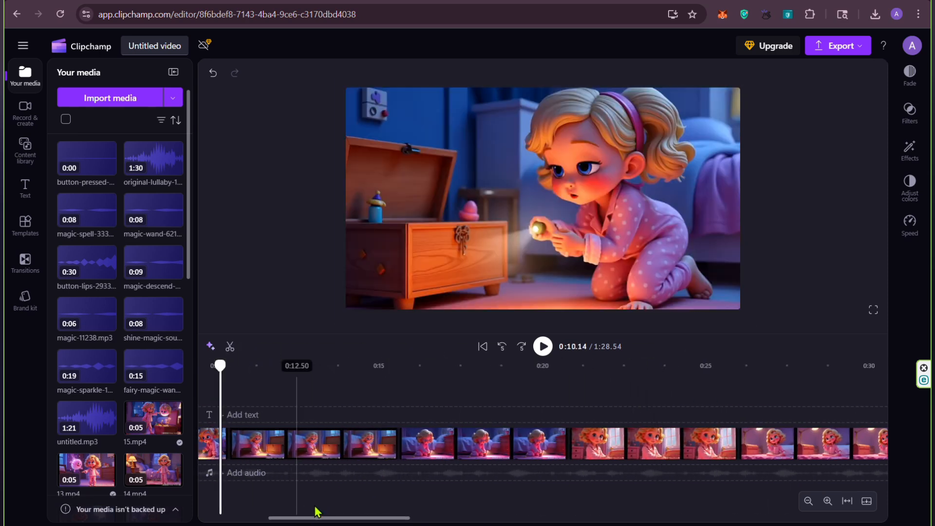
pyautogui.moveTo(340, 519); pyautogui.dragTo(257, 521)
pyautogui.moveTo(215, 385); pyautogui.dragTo(202, 385)
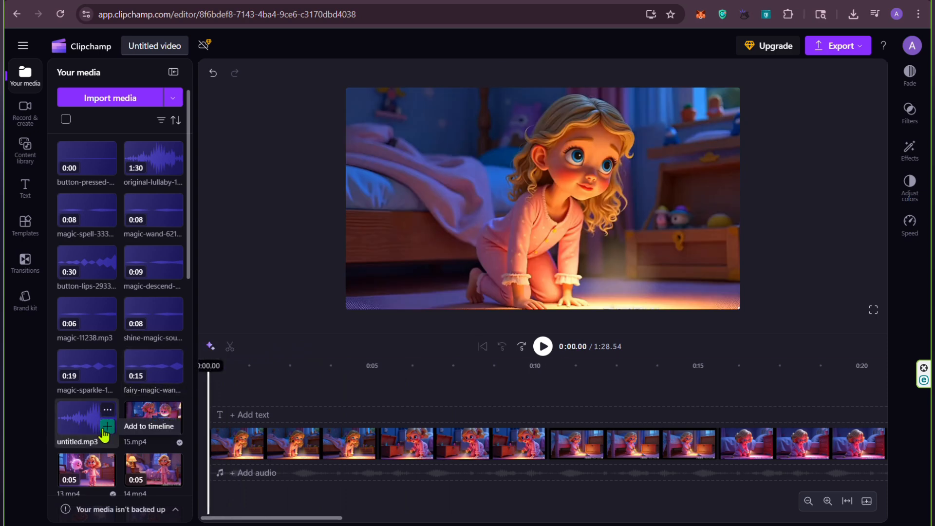
pyautogui.click(107, 427)
# Step: Play the narration, trim the first clip's end to about 0:03.92, and move the second clip up against it
pyautogui.click(542, 346)
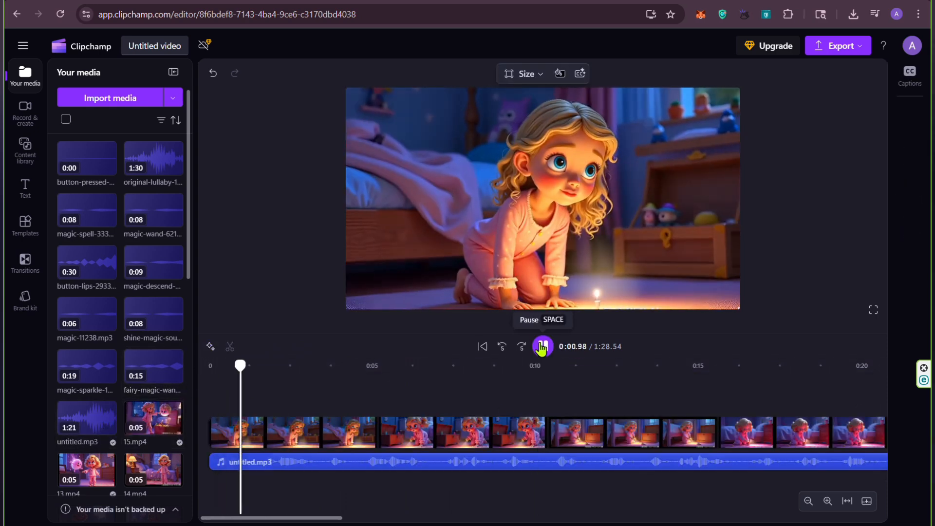
pyautogui.click(542, 347)
pyautogui.click(359, 438)
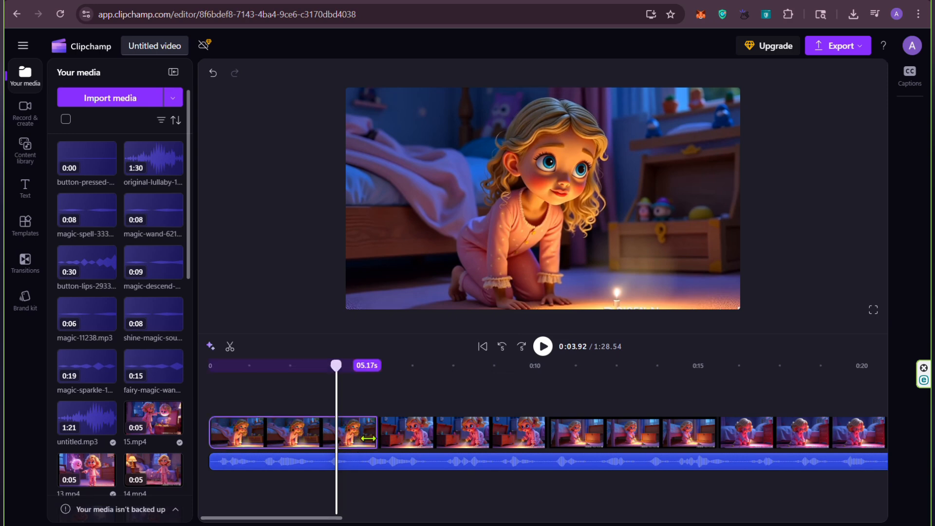
pyautogui.moveTo(368, 438); pyautogui.dragTo(335, 438)
pyautogui.moveTo(429, 438); pyautogui.dragTo(387, 427)
# Step: Trim the second clip to the narration so it ends at about 0:06.95, and move the third clip directly after it
pyautogui.click(543, 349)
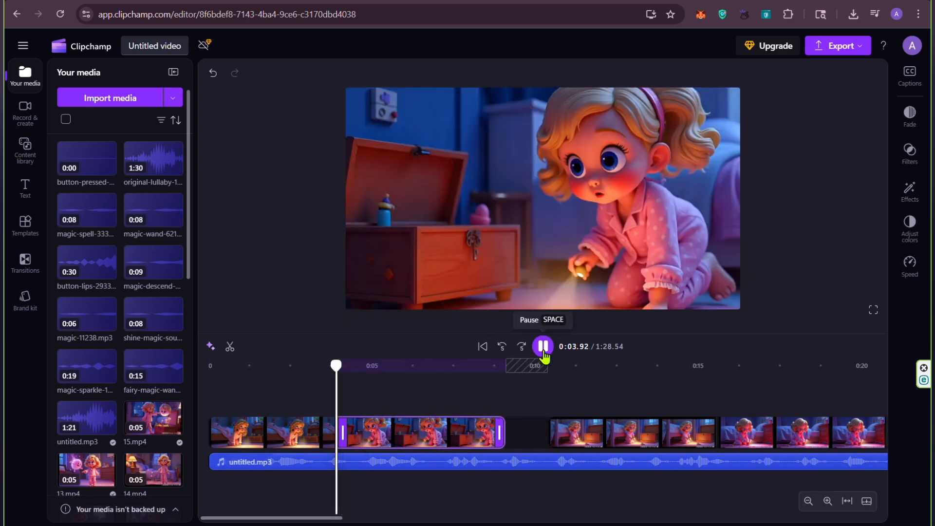
pyautogui.click(545, 356)
pyautogui.click(544, 359)
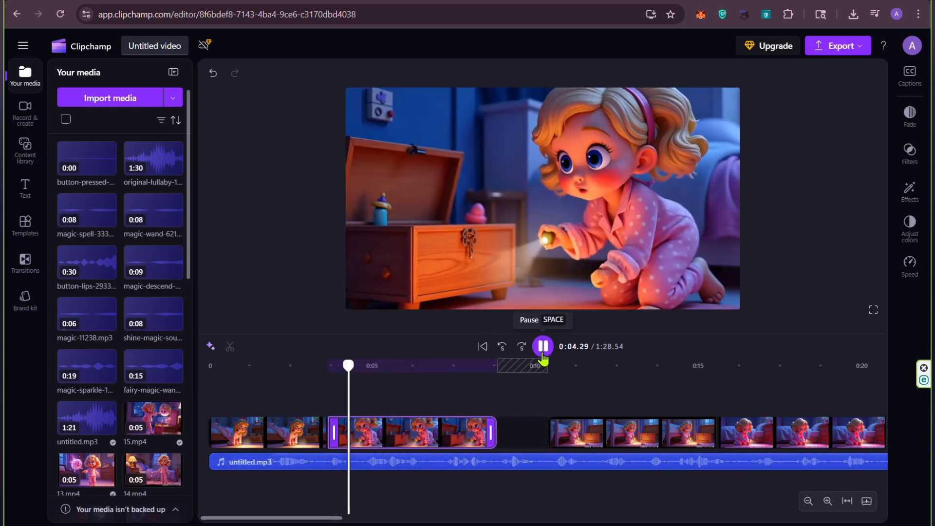
pyautogui.click(543, 347)
pyautogui.moveTo(491, 433); pyautogui.dragTo(424, 457)
pyautogui.moveTo(635, 445); pyautogui.dragTo(521, 443)
# Step: Trim the third clip to the narration so it ends at about 0:11.54, and move the fourth clip directly after it
pyautogui.click(541, 349)
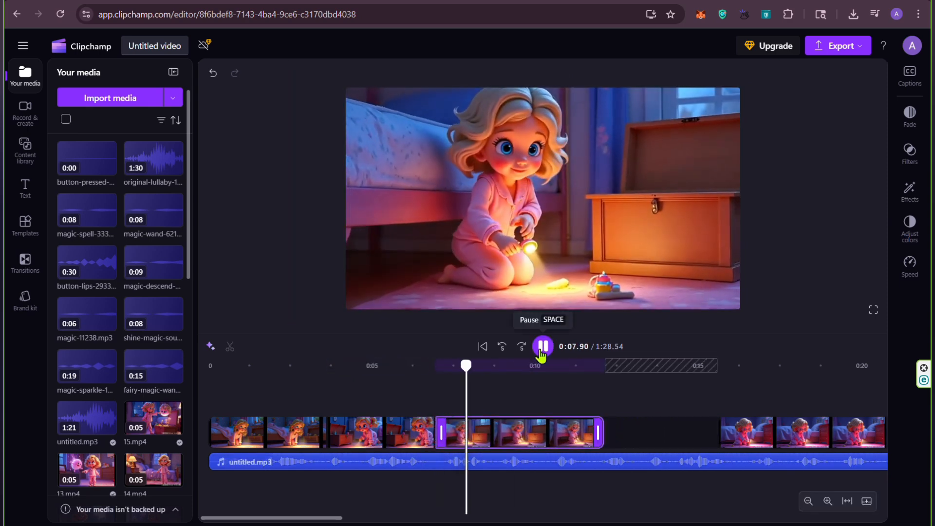
pyautogui.click(541, 349)
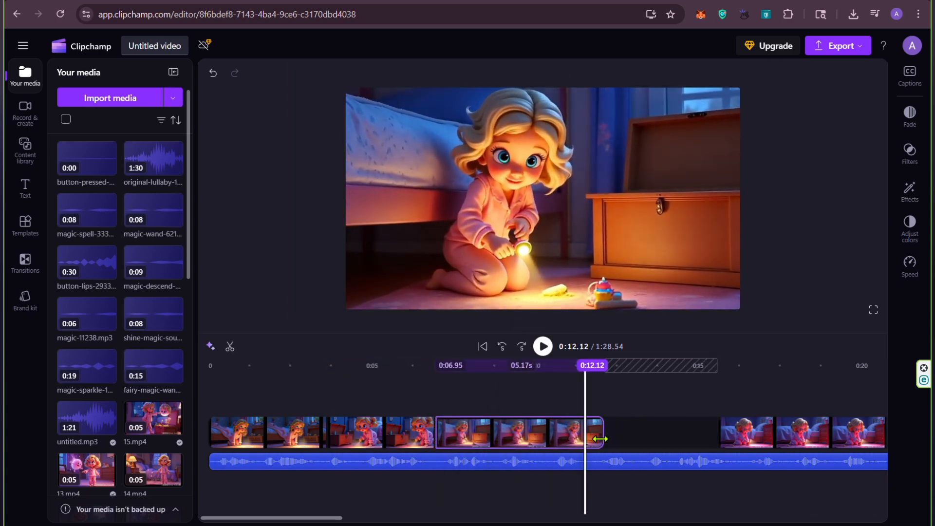
pyautogui.moveTo(600, 439); pyautogui.dragTo(586, 439)
pyautogui.moveTo(764, 447); pyautogui.dragTo(632, 445)
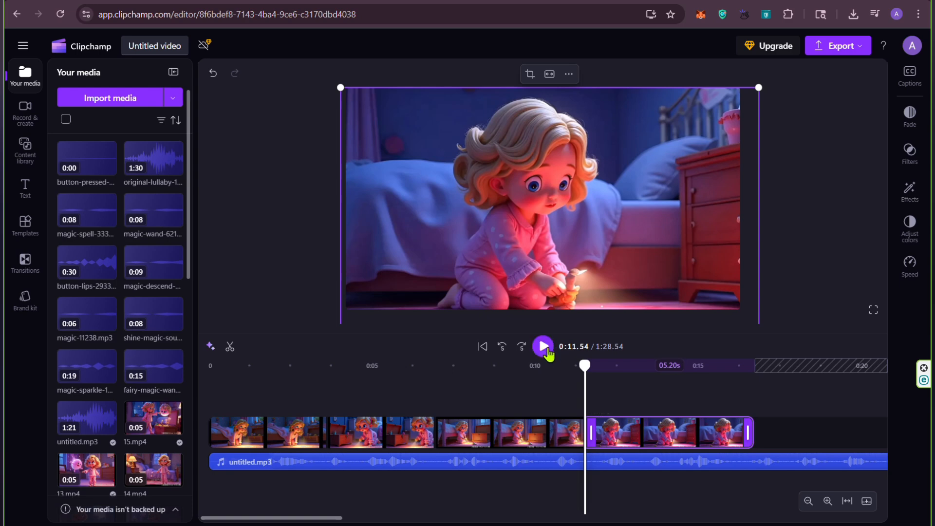
# Step: Trim the fourth clip's end to 0:16.04 to match the narration and move the fifth clip directly after it
pyautogui.click(548, 352)
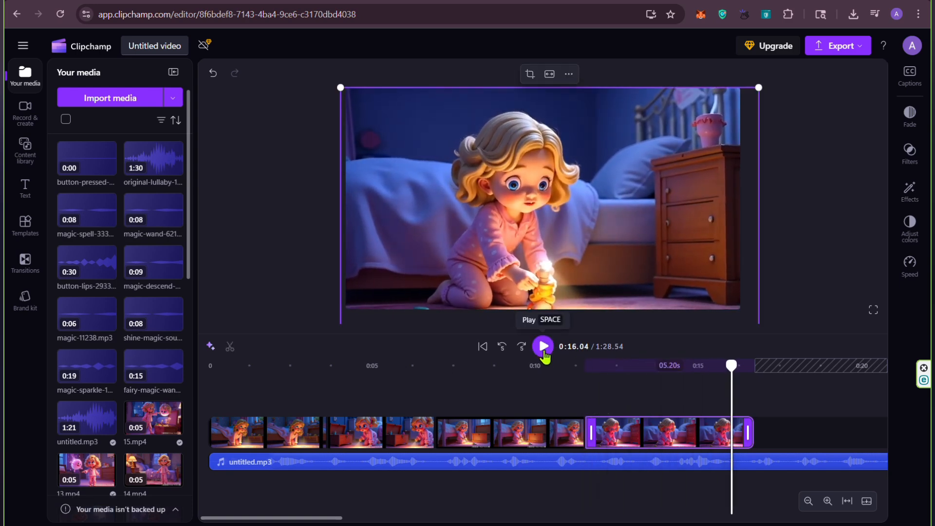
pyautogui.moveTo(748, 433); pyautogui.dragTo(732, 432)
pyautogui.moveTo(286, 517); pyautogui.dragTo(354, 518)
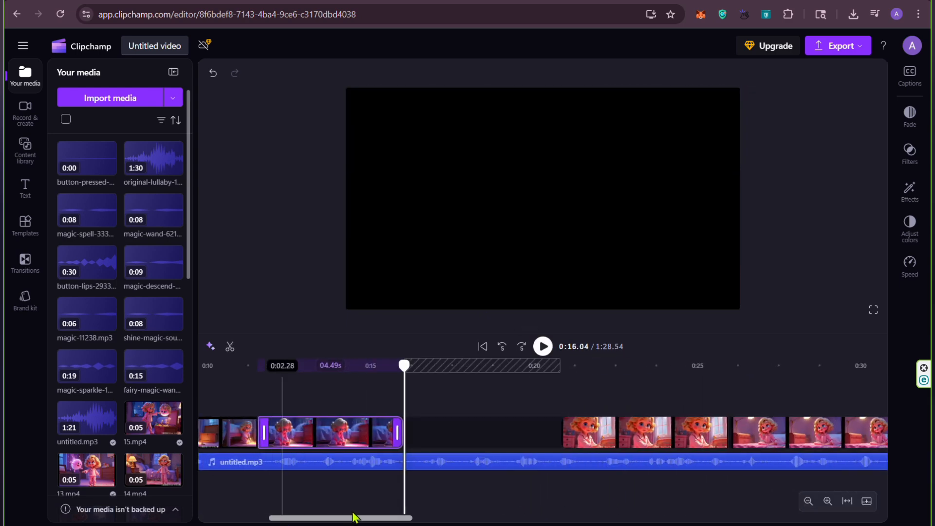
pyautogui.moveTo(633, 432); pyautogui.dragTo(478, 436)
# Step: Trim the fifth clip to the narration at about 0:20.6 and close the gap with the sixth clip
pyautogui.click(543, 347)
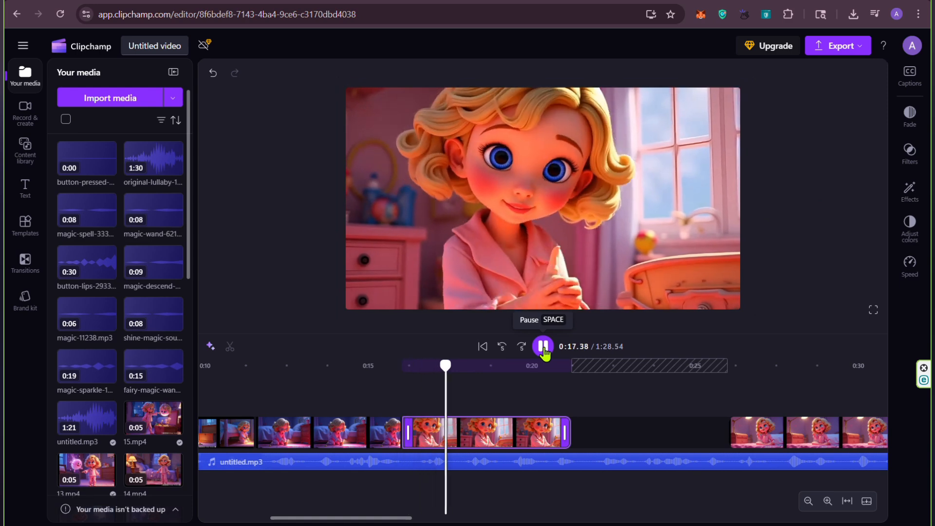
pyautogui.click(543, 348)
pyautogui.click(545, 355)
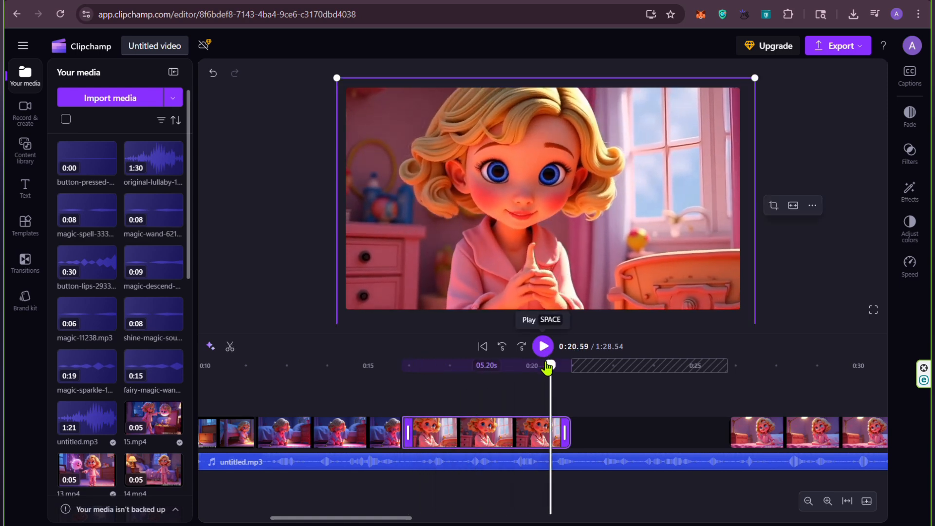
pyautogui.moveTo(768, 443); pyautogui.dragTo(615, 432)
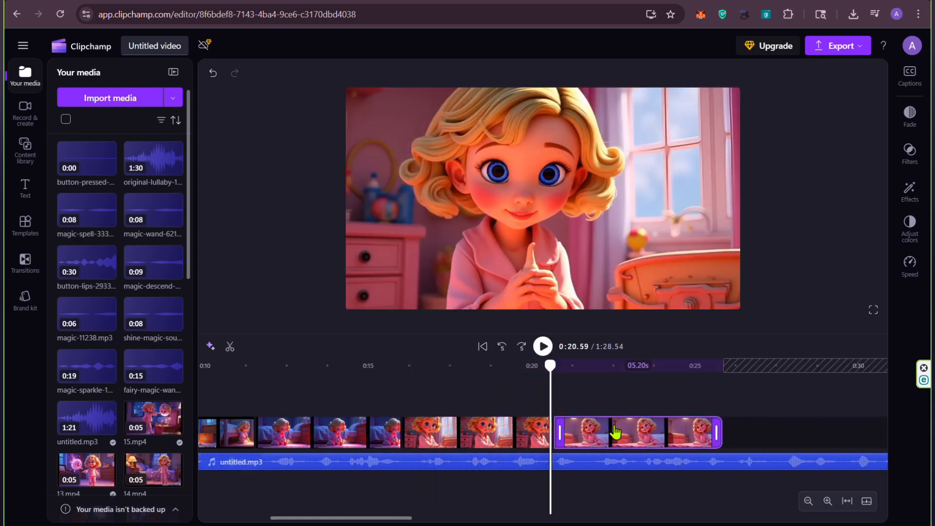
# Step: Trim the sixth clip to the narration at about 0:25 and move the seventh clip directly after it
pyautogui.click(544, 347)
pyautogui.moveTo(717, 433); pyautogui.dragTo(694, 433)
pyautogui.moveTo(370, 518); pyautogui.dragTo(444, 518)
pyautogui.moveTo(655, 434); pyautogui.dragTo(455, 445)
# Step: Play the narration over the seventh clip and duplicate that clip to extend the scene
pyautogui.click(543, 347)
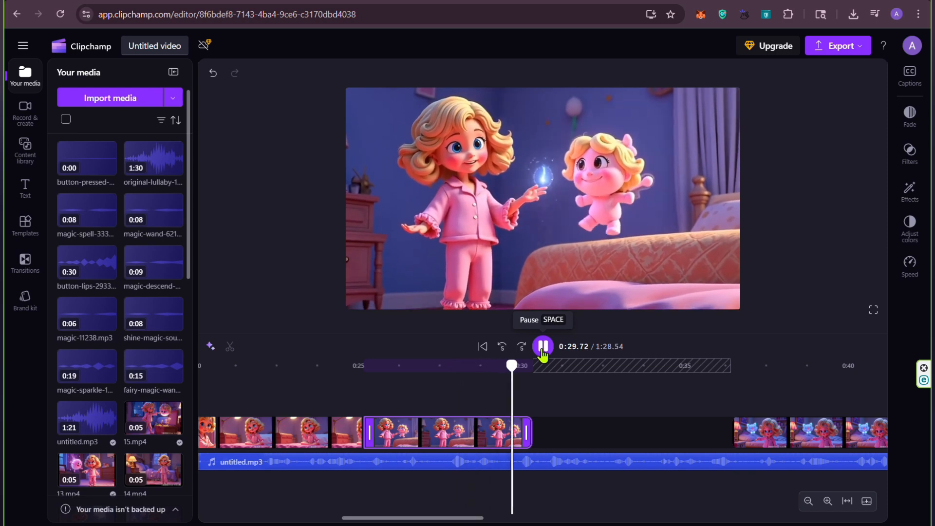
pyautogui.rightClick(484, 432)
pyautogui.click(518, 268)
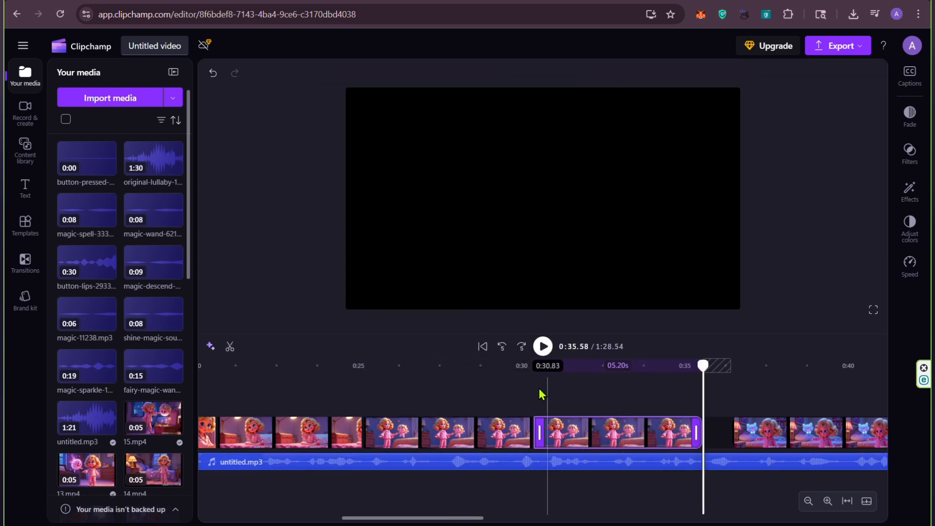
# Step: Trim the duplicated clip to the narration at about 0:32.55 and move the blue creature clip directly after it
pyautogui.click(543, 347)
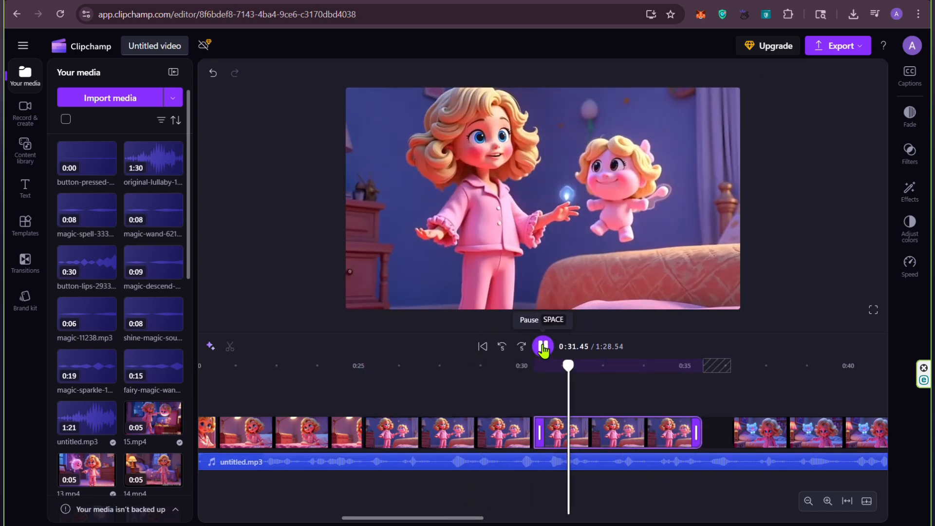
pyautogui.moveTo(694, 432); pyautogui.dragTo(598, 457)
pyautogui.moveTo(832, 436); pyautogui.dragTo(710, 450)
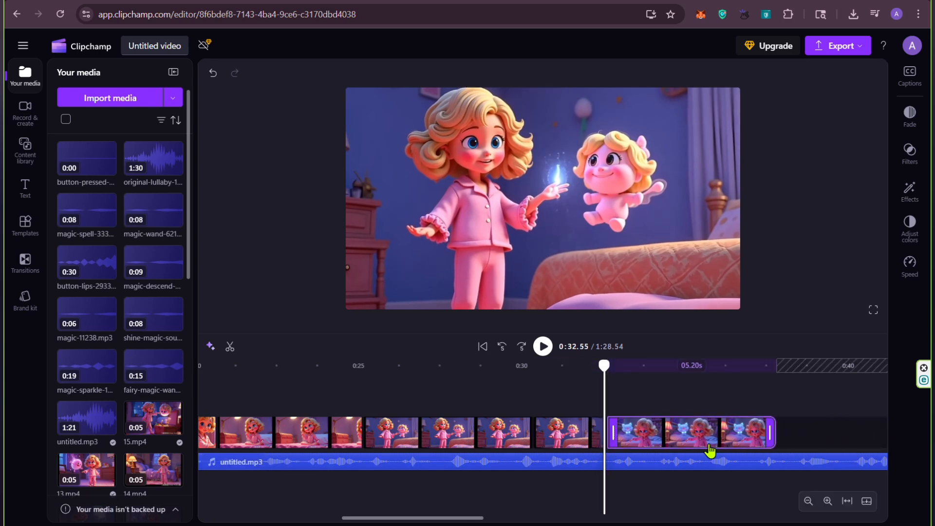
# Step: Trim the blue creature clip's end to 0:37.16 to match the narration and move the 13.mp4 clip directly after it
pyautogui.click(542, 346)
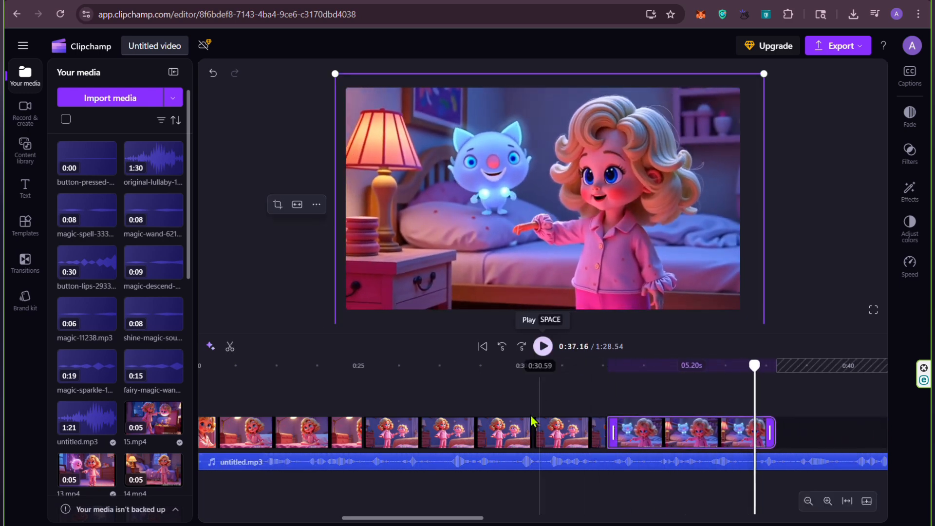
pyautogui.moveTo(461, 518); pyautogui.dragTo(517, 519)
pyautogui.moveTo(505, 436); pyautogui.dragTo(487, 448)
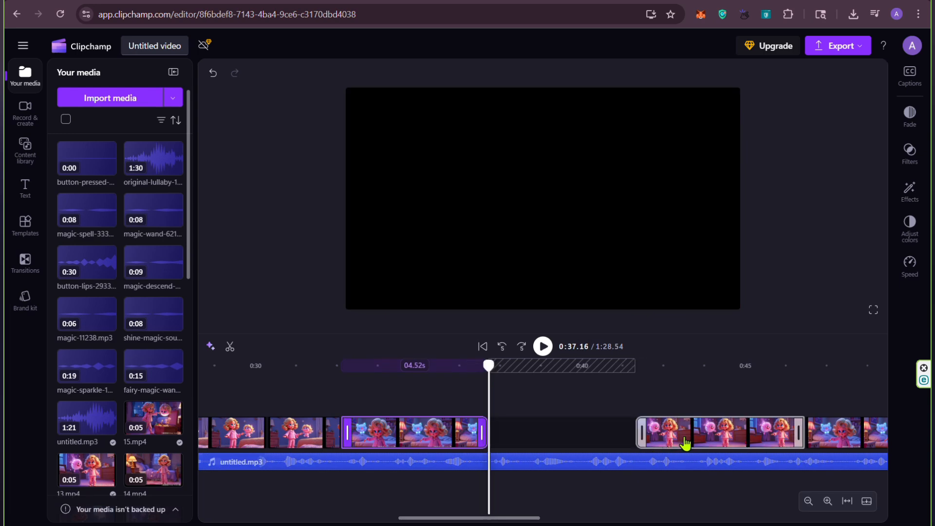
pyautogui.moveTo(685, 443); pyautogui.dragTo(540, 451)
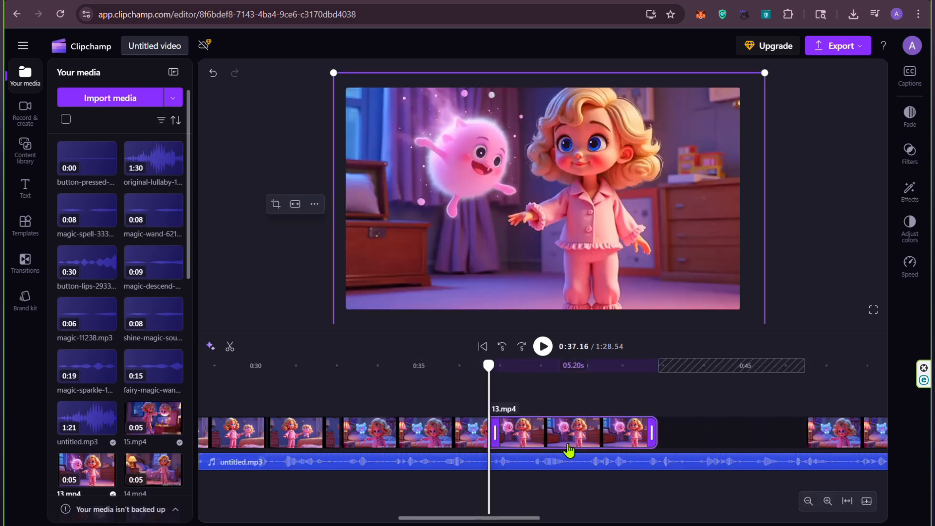
# Step: Play the narration over the 13.mp4 clip, then duplicate that clip and trim the copy to end at about 0:45
pyautogui.click(545, 351)
pyautogui.click(545, 352)
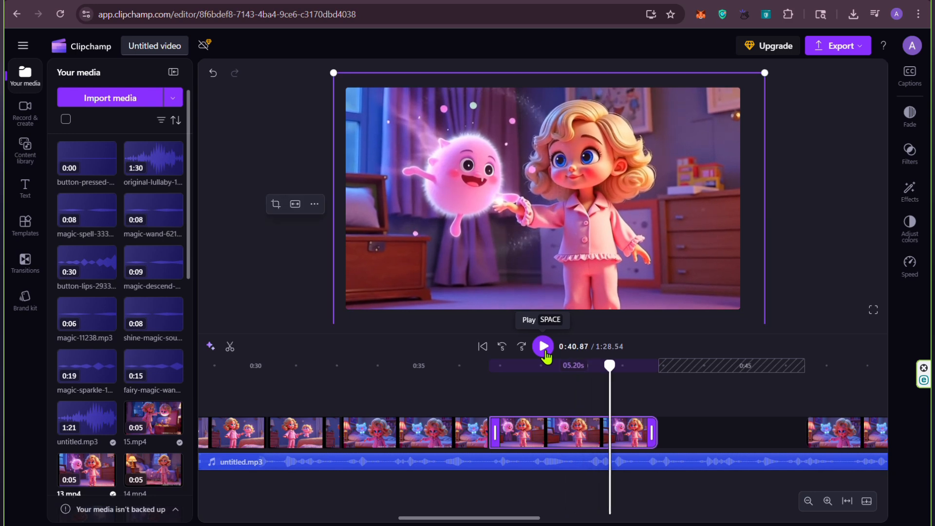
pyautogui.rightClick(570, 441)
pyautogui.click(599, 265)
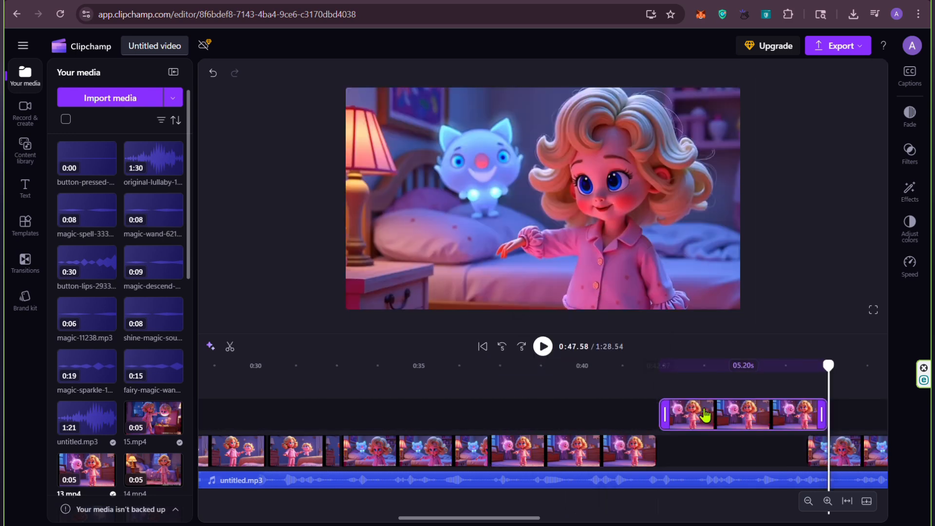
pyautogui.moveTo(821, 438); pyautogui.dragTo(741, 441)
# Step: Move the next blue creature clip against the duplicated 13.mp4 clip, check it with the narration and delete it
pyautogui.moveTo(858, 443); pyautogui.dragTo(758, 444)
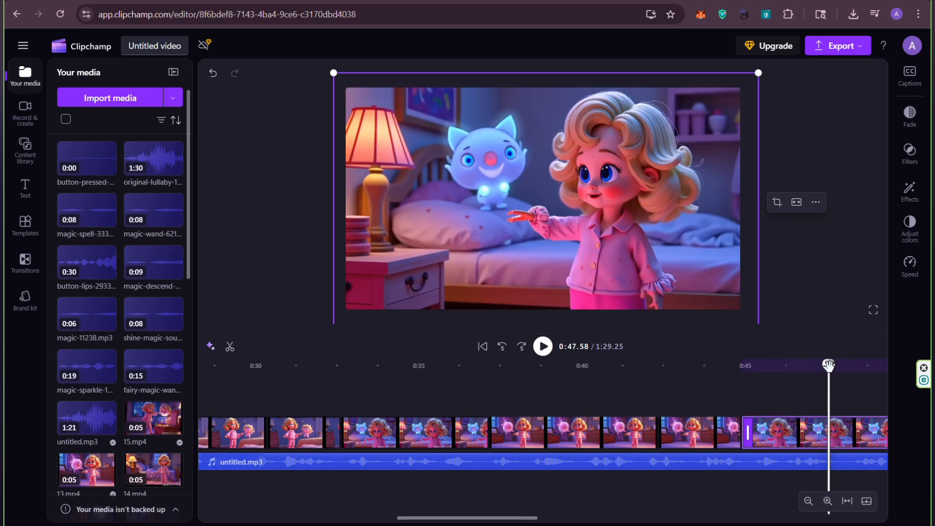
pyautogui.moveTo(828, 366); pyautogui.dragTo(641, 366)
pyautogui.click(541, 347)
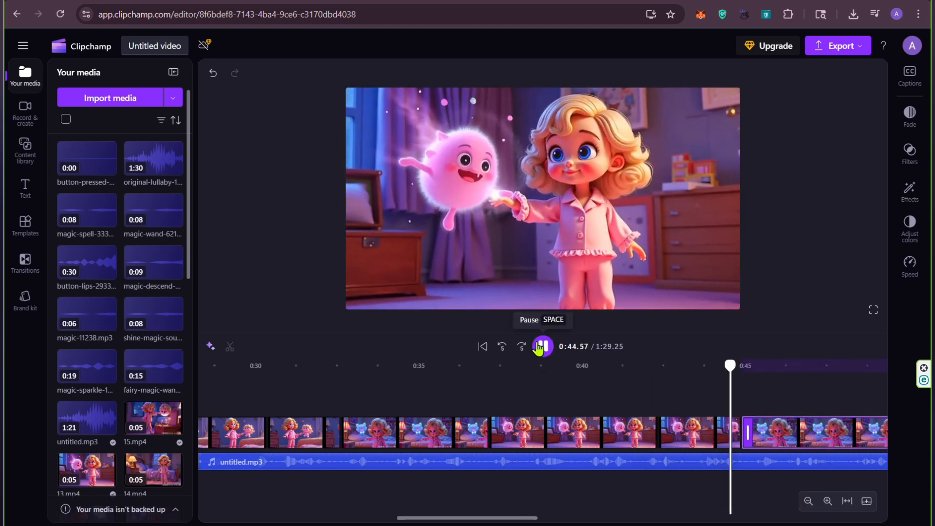
pyautogui.click(541, 346)
pyautogui.rightClick(783, 443)
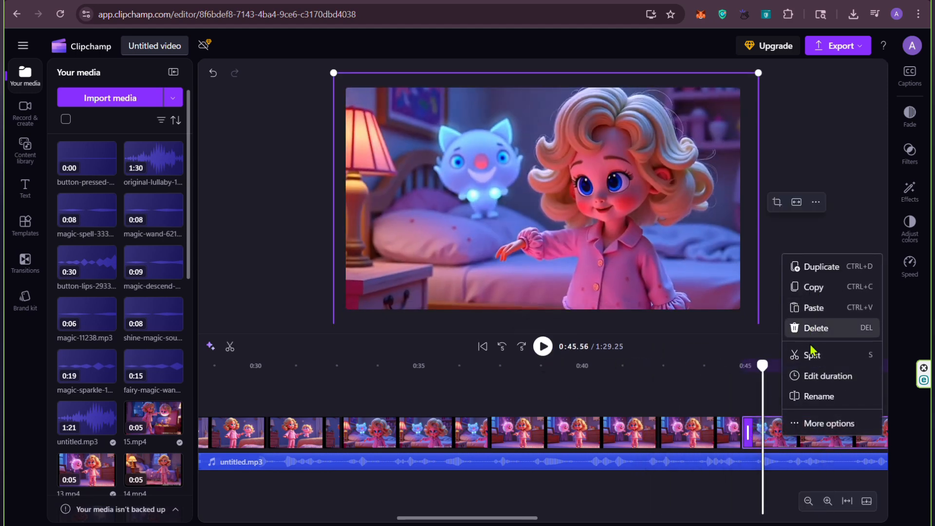
pyautogui.click(811, 341)
# Step: Move the 15.mp4 clip directly after the duplicated 13.mp4 clip, check its narration and attach the next clip behind it
pyautogui.hscroll(5, 763, 433)
pyautogui.moveTo(764, 436); pyautogui.dragTo(532, 368)
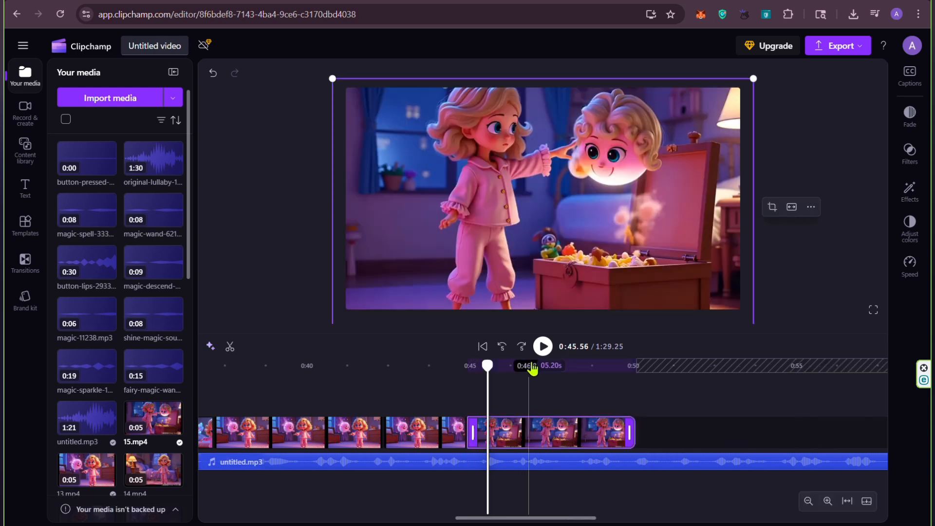
pyautogui.click(542, 346)
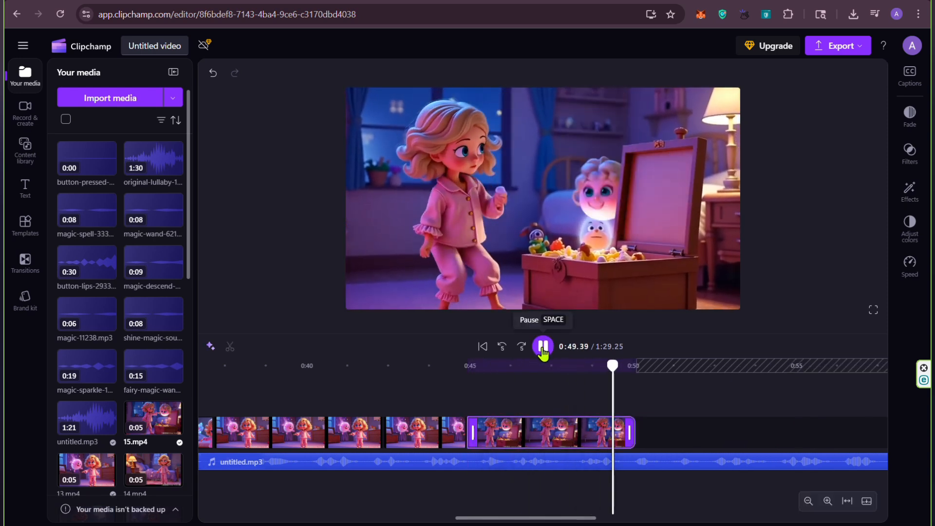
pyautogui.click(542, 347)
pyautogui.moveTo(535, 517); pyautogui.dragTo(582, 523)
pyautogui.moveTo(725, 438); pyautogui.dragTo(466, 444)
# Step: Trim the floating pink creature clip's end to 0:54.65 to match the narration and move the following clip directly after it
pyautogui.click(544, 348)
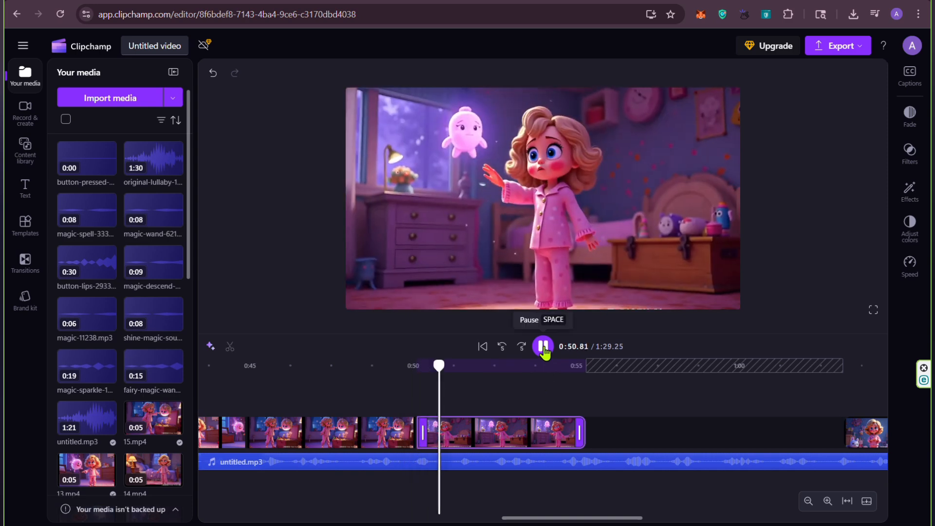
pyautogui.click(544, 347)
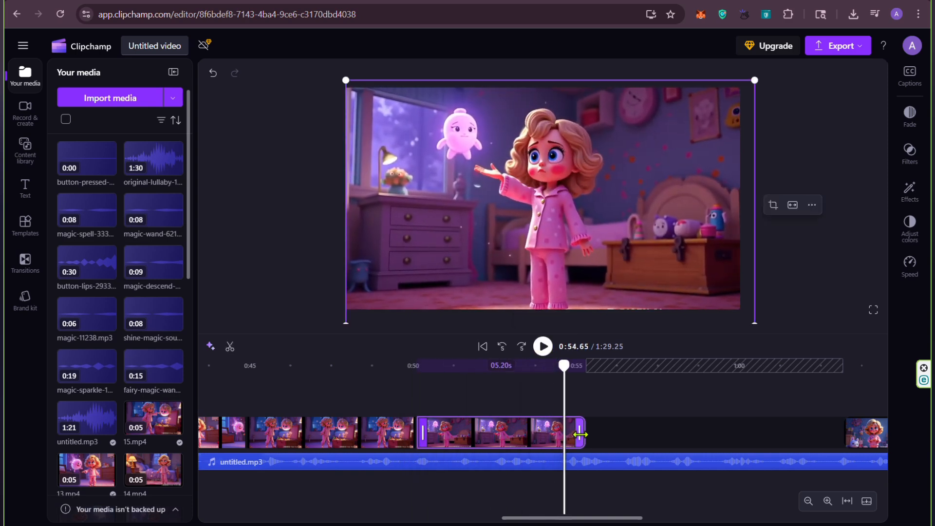
pyautogui.moveTo(871, 441); pyautogui.dragTo(582, 443)
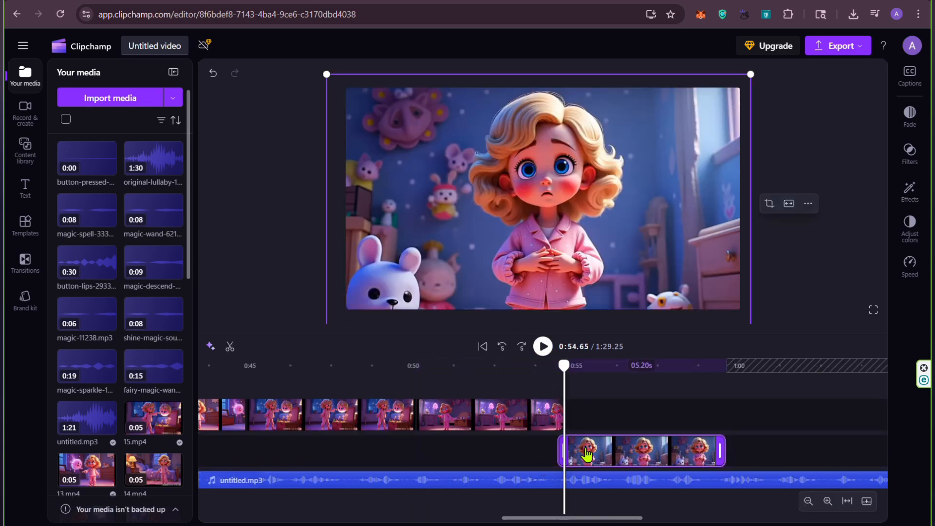
# Step: Trim the blue-walled toy room clip's end to 0:59.30 to match the narration and move the next clip directly after it
pyautogui.click(544, 348)
pyautogui.click(544, 348)
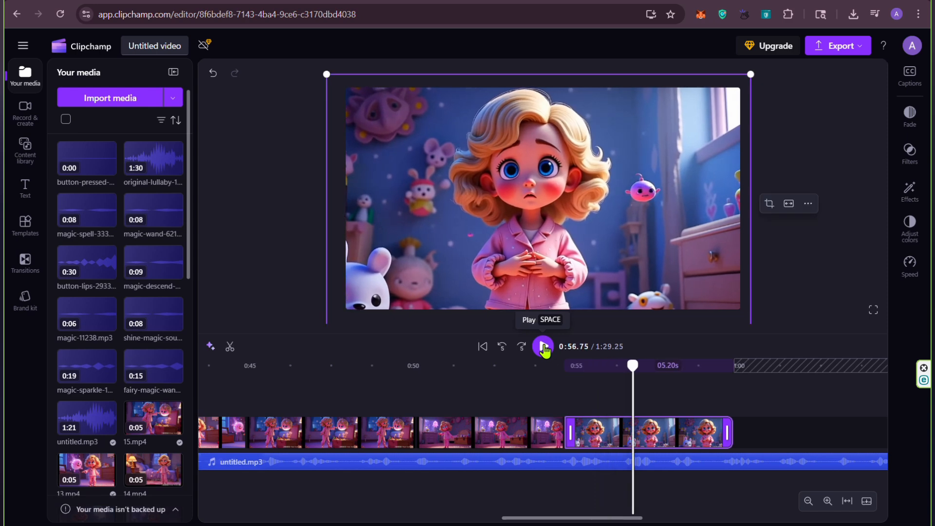
pyautogui.click(544, 348)
pyautogui.click(544, 347)
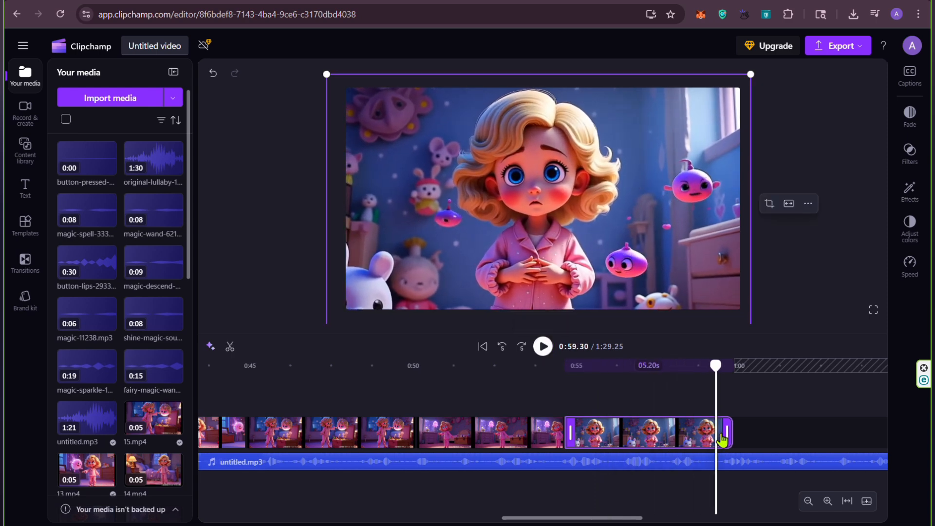
pyautogui.moveTo(727, 436); pyautogui.dragTo(707, 447)
pyautogui.moveTo(632, 519); pyautogui.dragTo(704, 519)
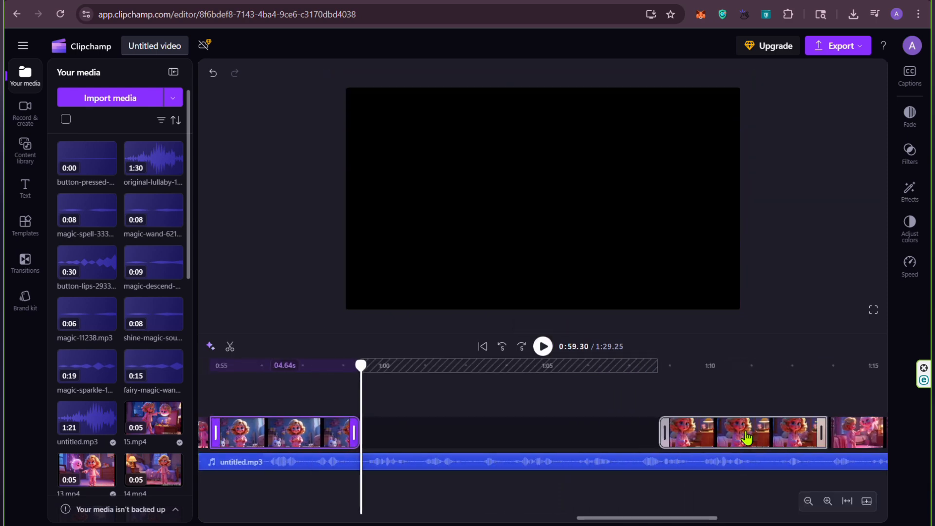
pyautogui.moveTo(748, 438); pyautogui.dragTo(449, 437)
# Step: Trim the clip of the girl holding the button to about 1:04 and move the following clip directly after it
pyautogui.click(543, 346)
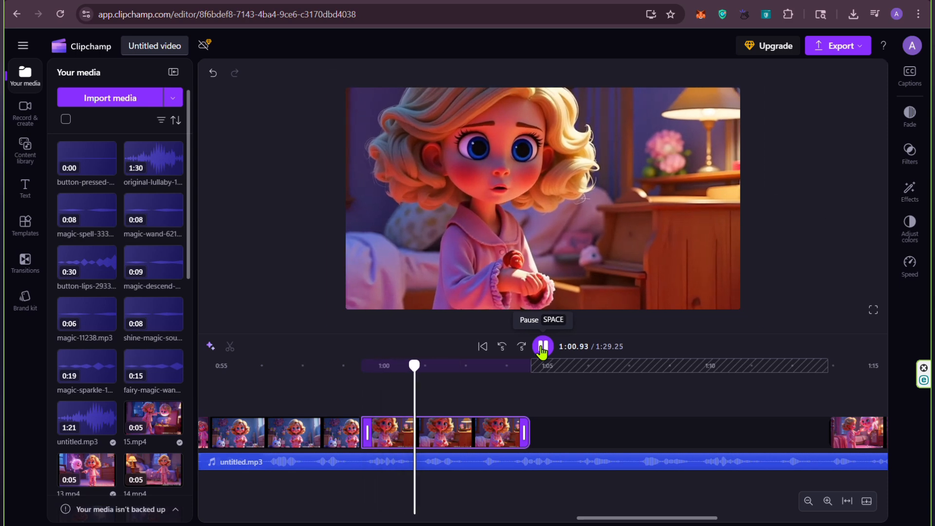
pyautogui.click(543, 347)
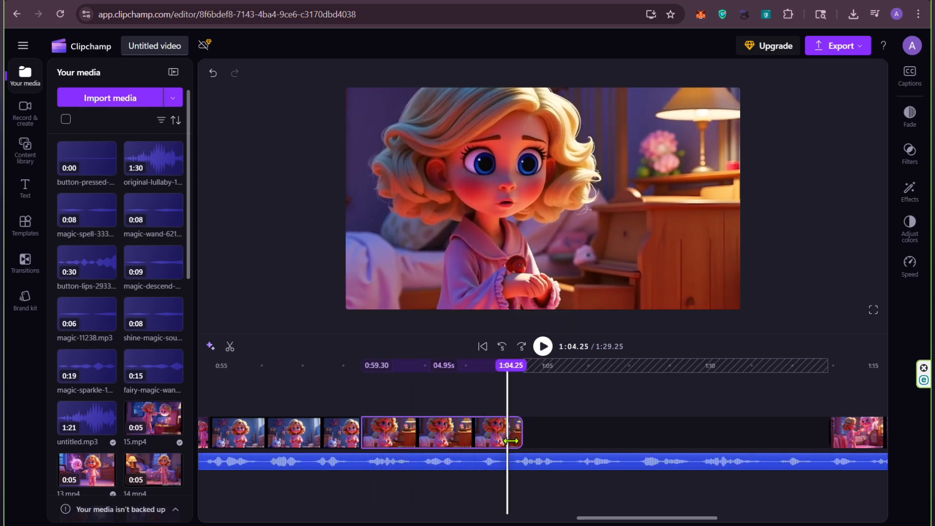
pyautogui.moveTo(821, 447)
pyautogui.click(670, 433)
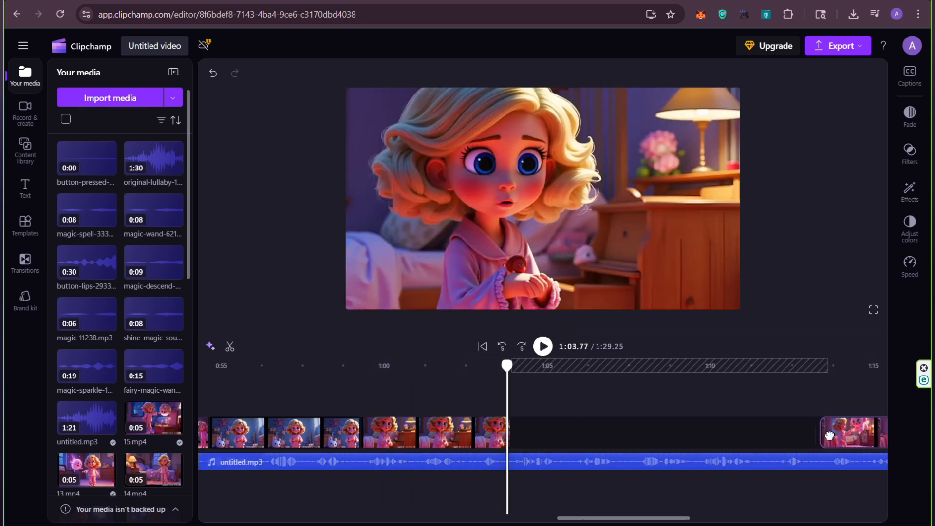
# Step: Play the narration over the clip starting at about 1:04 and move the bright window clip directly after it
pyautogui.click(542, 347)
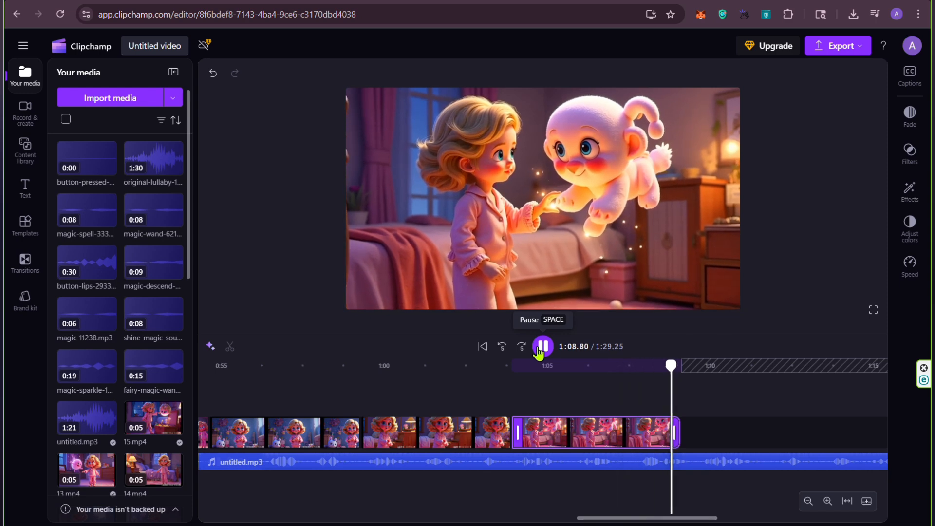
pyautogui.click(540, 352)
pyautogui.moveTo(626, 519); pyautogui.dragTo(677, 519)
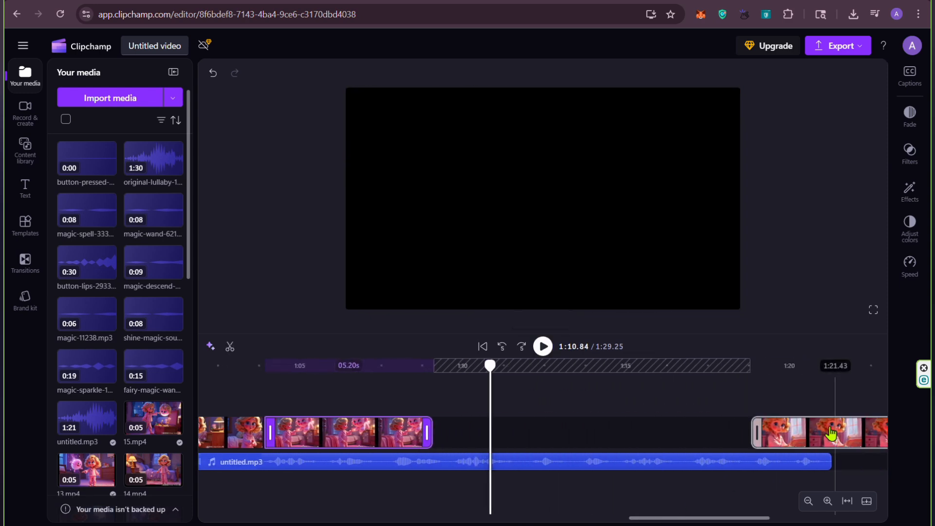
pyautogui.moveTo(819, 435); pyautogui.dragTo(499, 435)
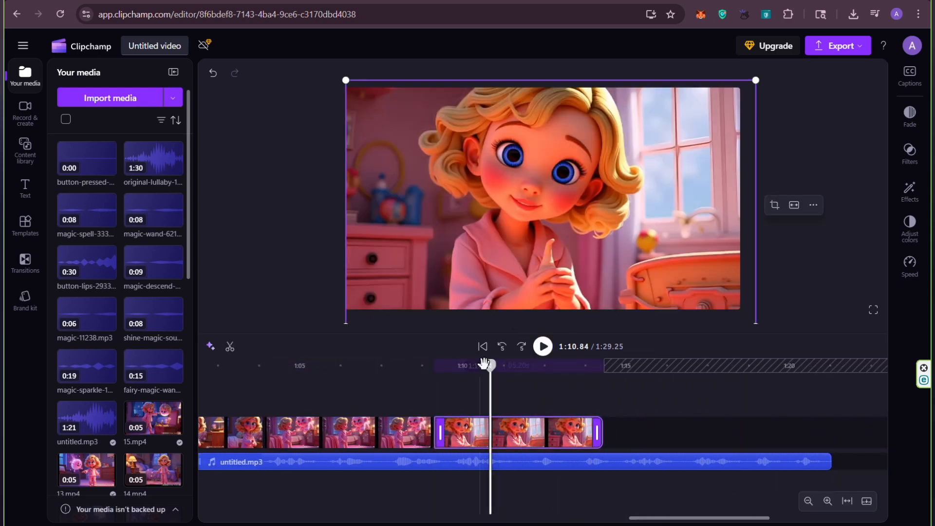
# Step: Check the narration over the window clip, move the bed clip directly after it and enlarge it to fill the frame
pyautogui.moveTo(483, 362); pyautogui.dragTo(361, 365)
pyautogui.click(543, 347)
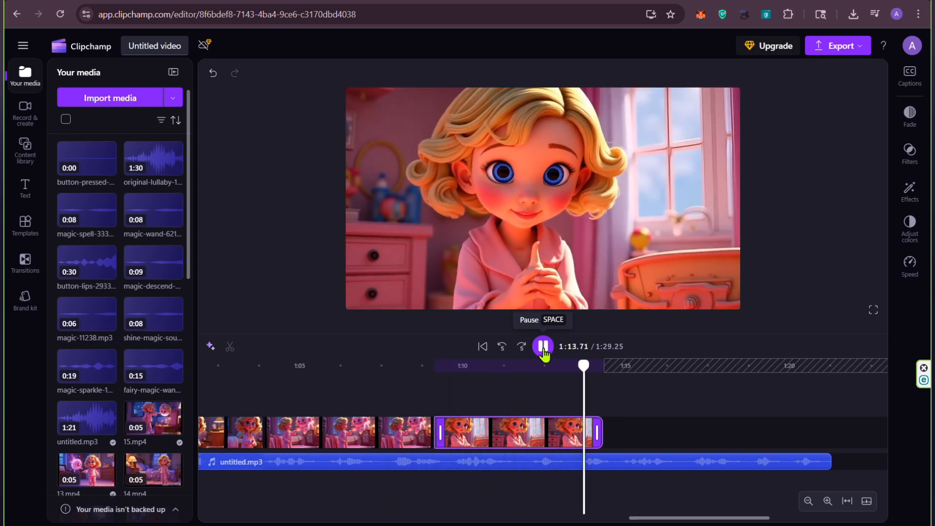
pyautogui.click(543, 349)
pyautogui.moveTo(677, 520); pyautogui.dragTo(720, 521)
pyautogui.moveTo(773, 429); pyautogui.dragTo(457, 425)
pyautogui.moveTo(729, 310); pyautogui.dragTo(757, 324)
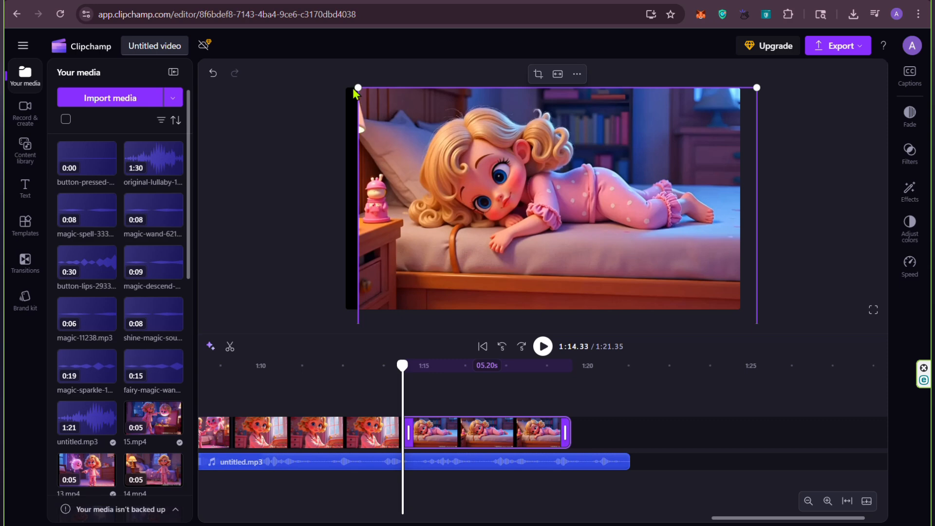
pyautogui.moveTo(356, 94); pyautogui.dragTo(340, 75)
# Step: Play the narration over the bed clip, then duplicate that clip and trim the copy's end to 1:23.50
pyautogui.click(542, 346)
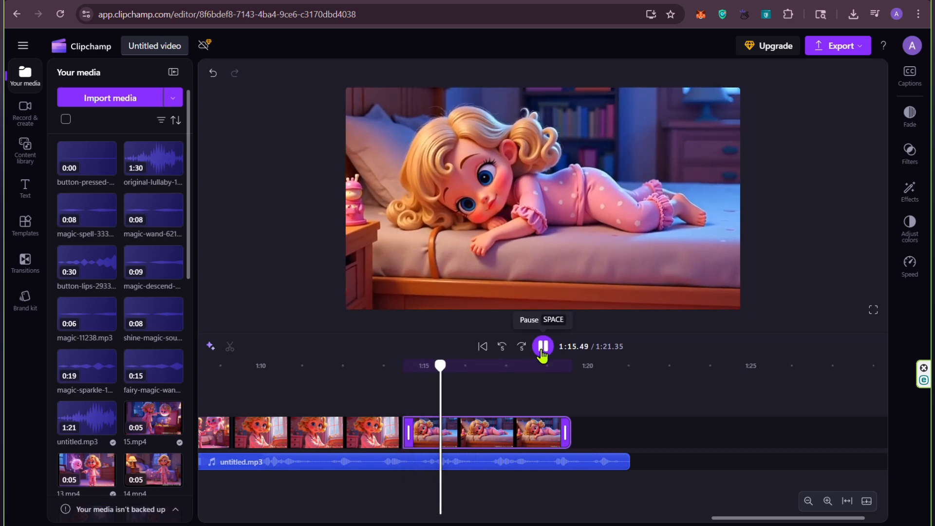
pyautogui.click(543, 346)
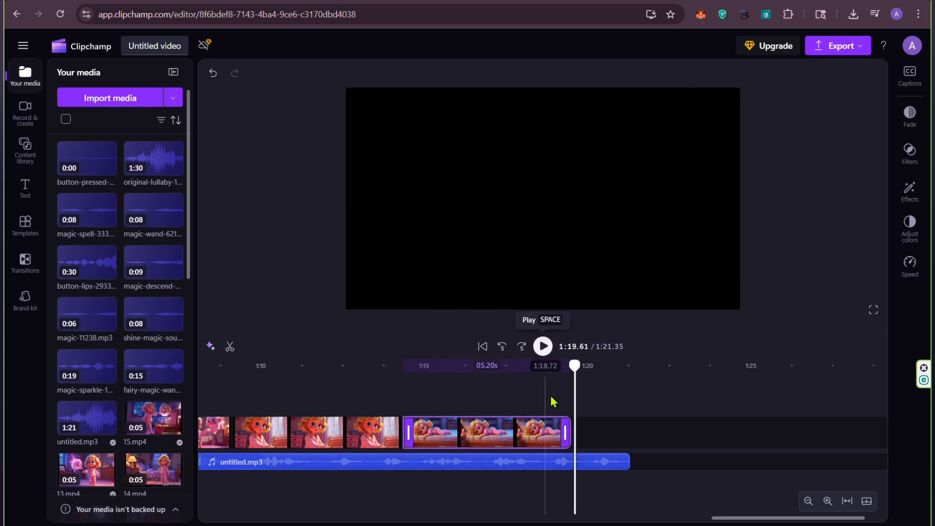
pyautogui.rightClick(559, 432)
pyautogui.click(583, 271)
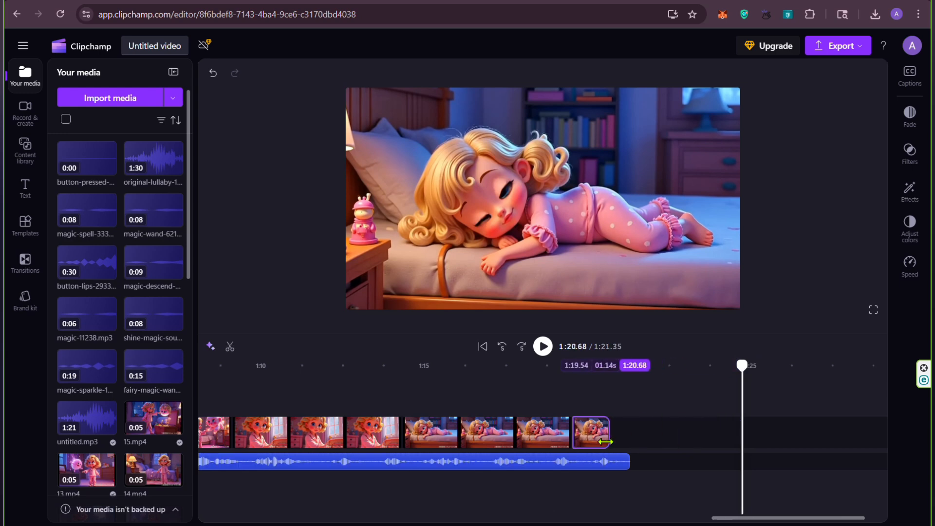
pyautogui.moveTo(605, 442); pyautogui.dragTo(698, 442)
# Step: Play the end of the narration and split the duplicated bed clip at 1:21.12
pyautogui.click(540, 365)
pyautogui.click(543, 346)
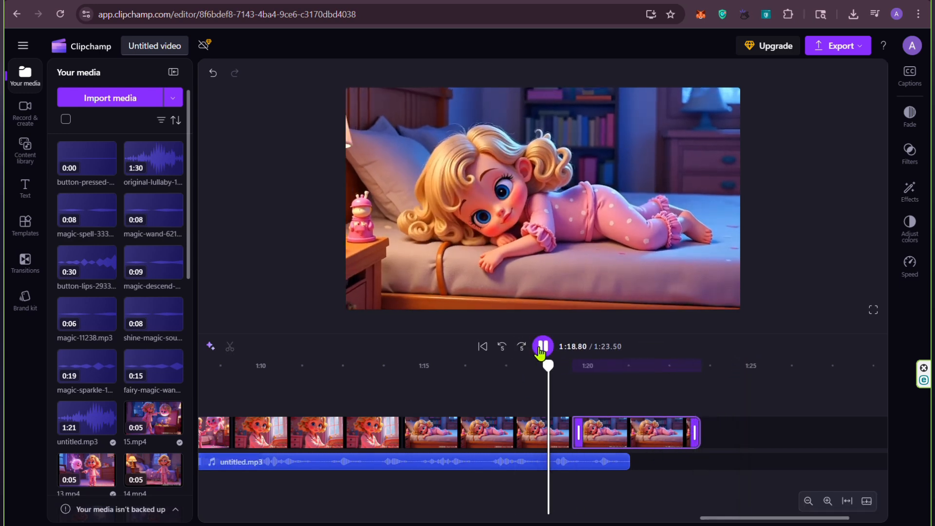
pyautogui.click(541, 349)
pyautogui.rightClick(602, 434)
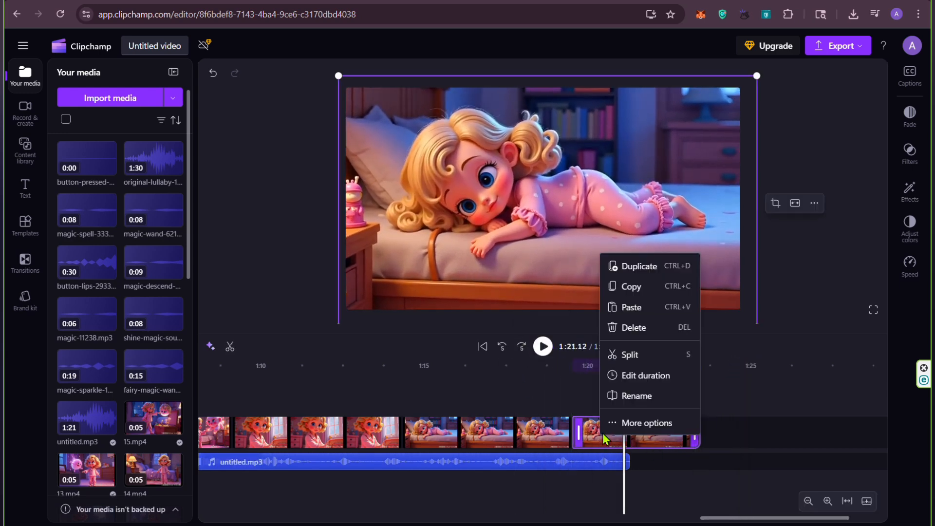
pyautogui.click(628, 355)
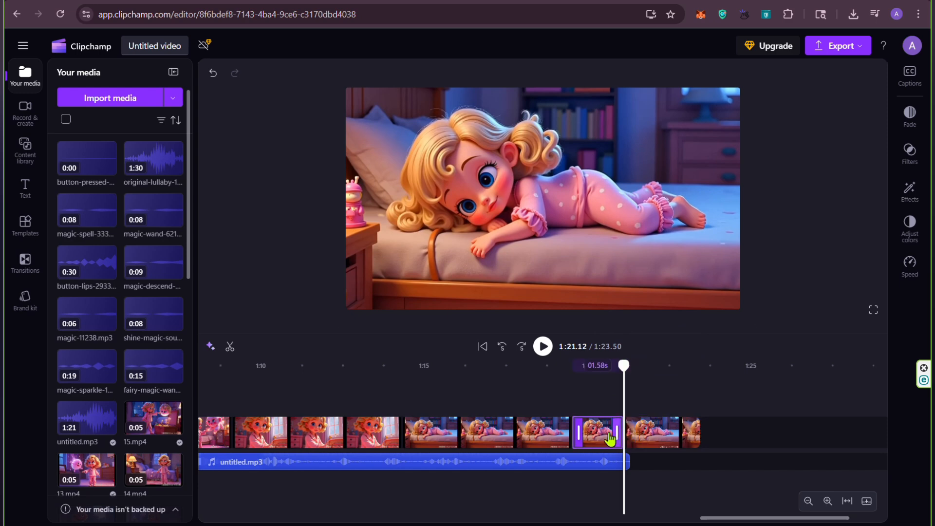
# Step: Put the second split part directly after the original bed clip in place of the first part, and delete the first part
pyautogui.moveTo(610, 438); pyautogui.dragTo(687, 383)
pyautogui.moveTo(653, 449); pyautogui.dragTo(604, 448)
pyautogui.moveTo(624, 365); pyautogui.dragTo(516, 366)
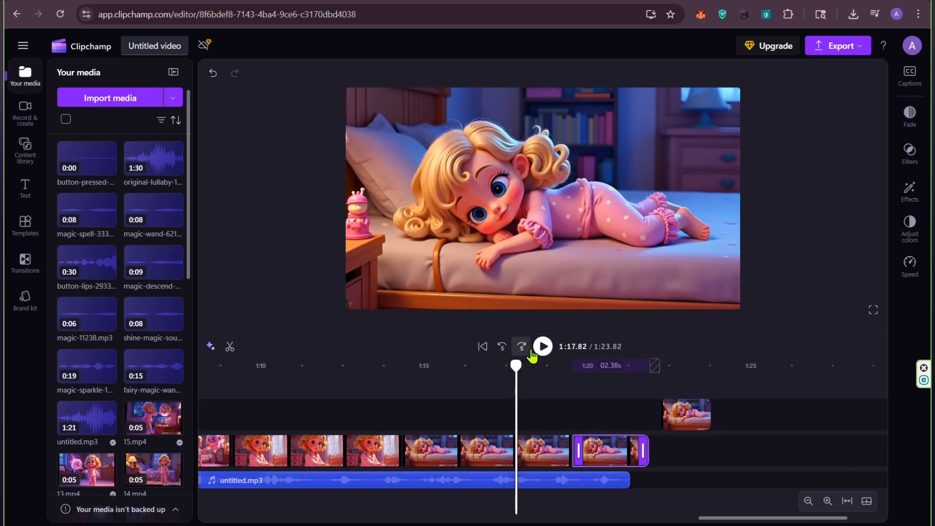
pyautogui.click(545, 349)
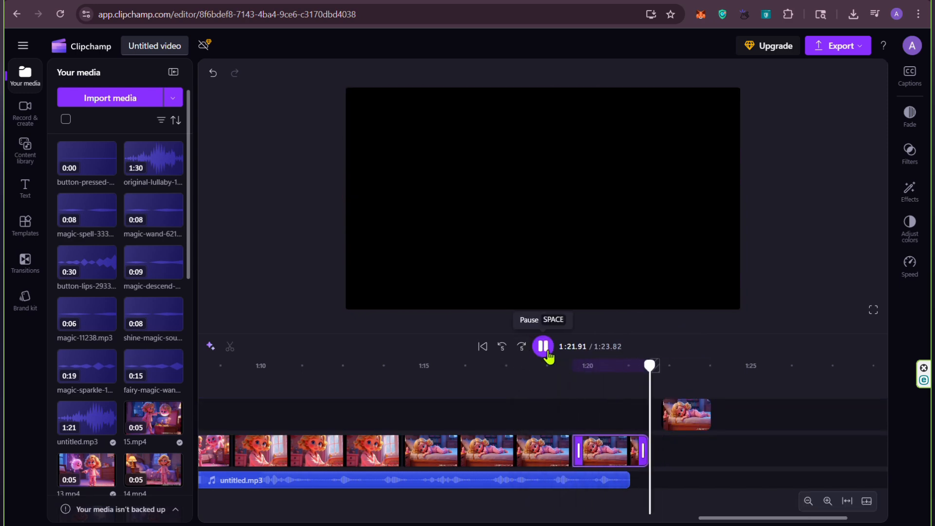
pyautogui.click(543, 346)
pyautogui.rightClick(689, 414)
pyautogui.click(711, 305)
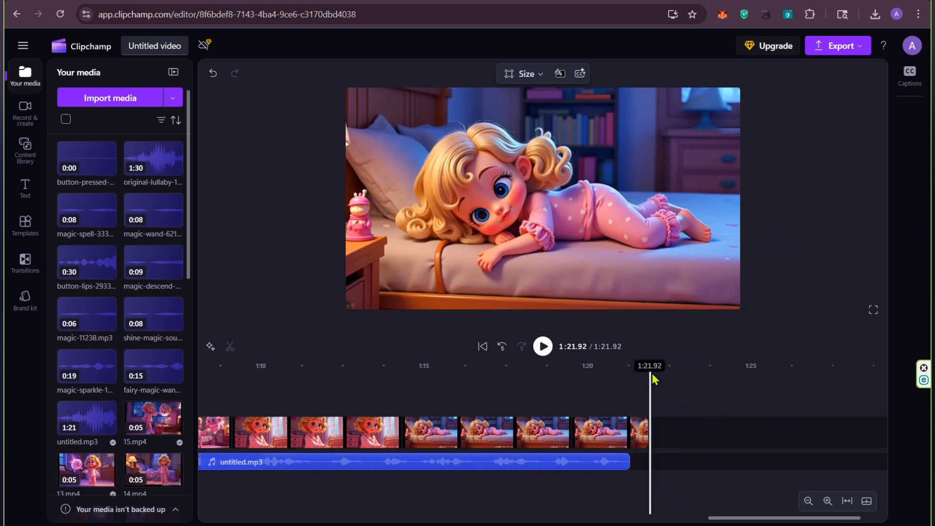
# Step: Add a Glitch title to the timeline at 1:21.91, directly after the last bed clip
pyautogui.moveTo(651, 366); pyautogui.dragTo(649, 365)
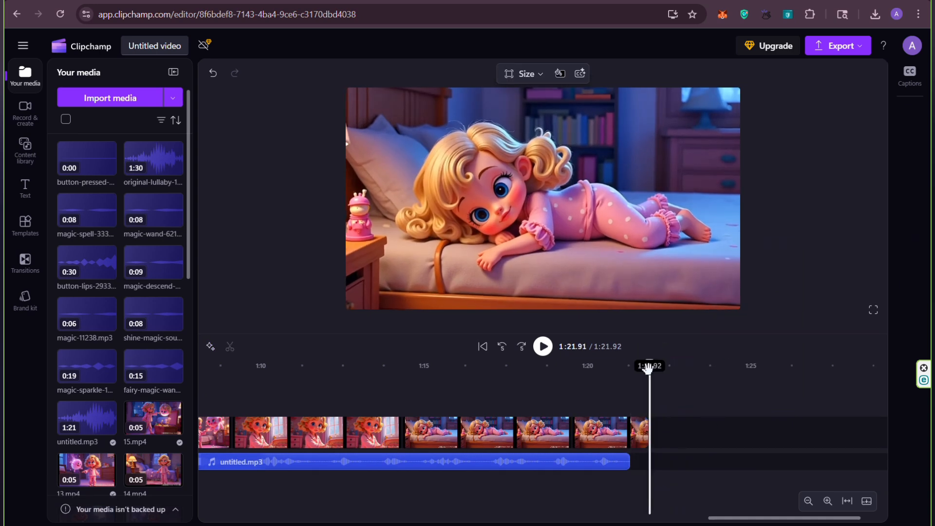
pyautogui.click(28, 197)
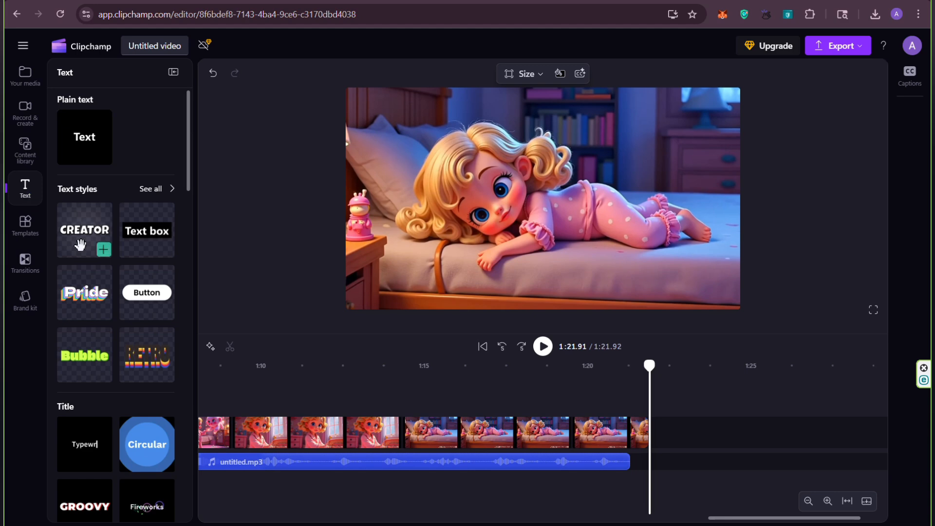
pyautogui.scroll(-3, 93, 273)
pyautogui.scroll(-5, 115, 348)
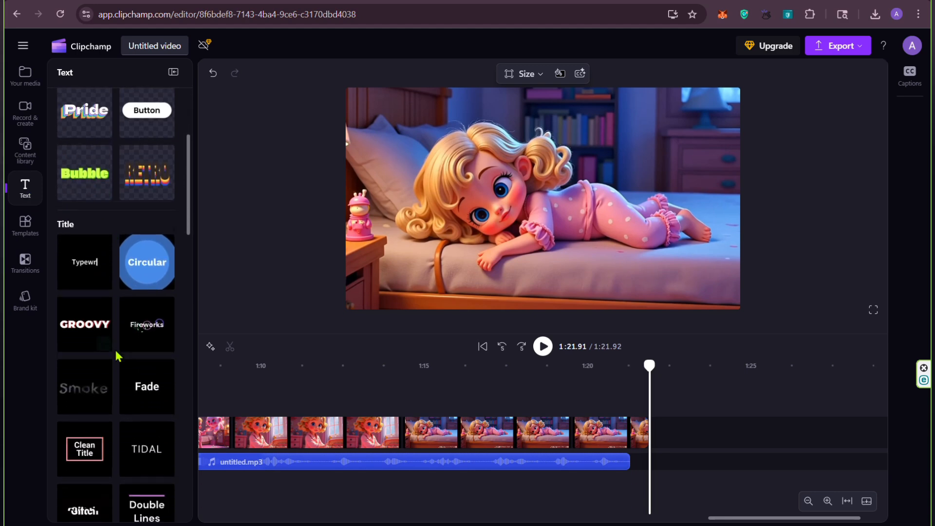
pyautogui.scroll(5, 117, 354)
pyautogui.scroll(3, 112, 263)
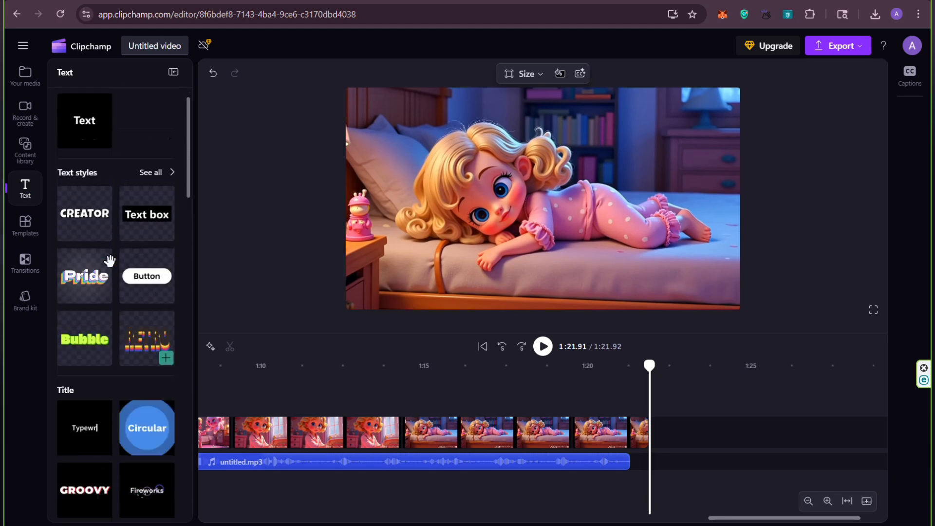
pyautogui.scroll(-9, 142, 302)
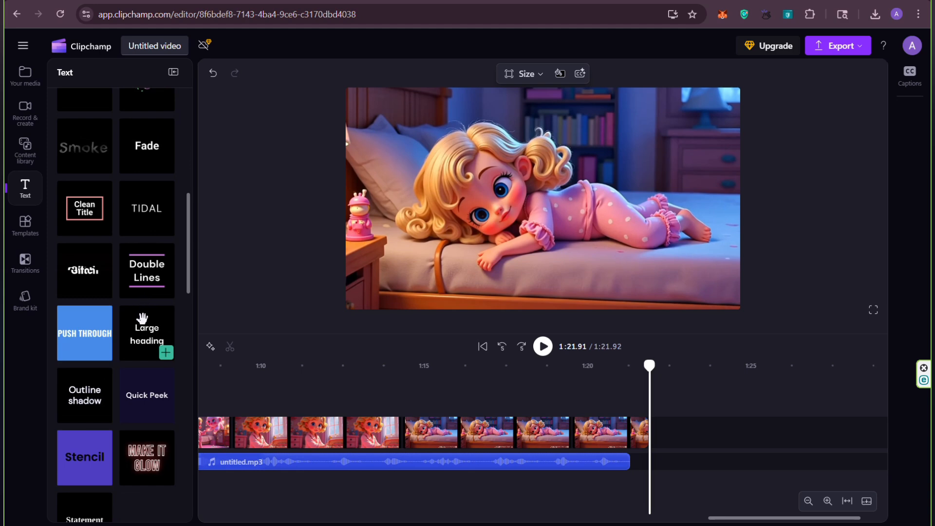
pyautogui.scroll(-10, 142, 320)
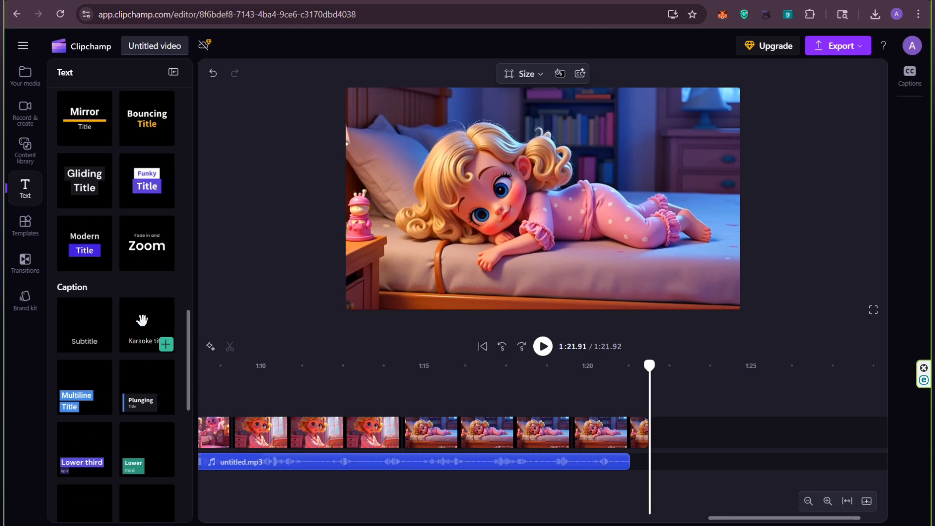
pyautogui.scroll(-4, 142, 320)
pyautogui.scroll(-4, 142, 320)
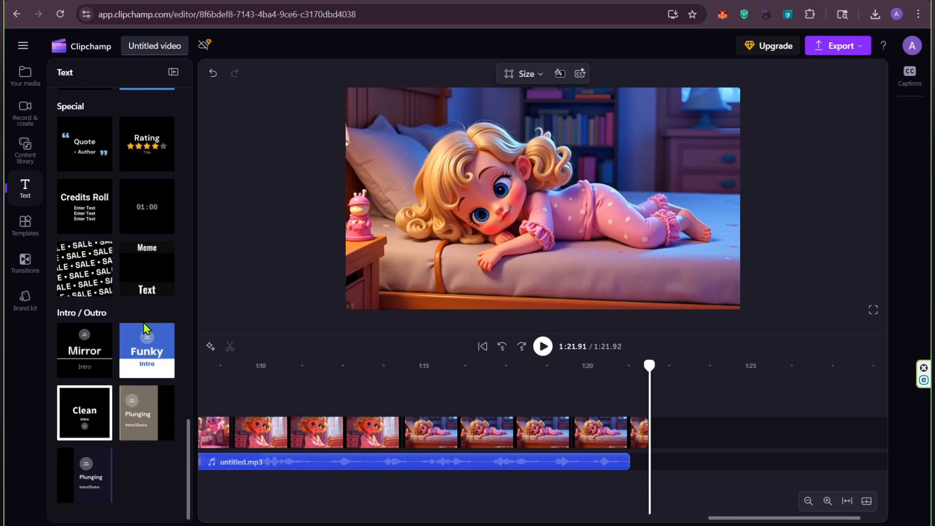
pyautogui.scroll(7, 143, 323)
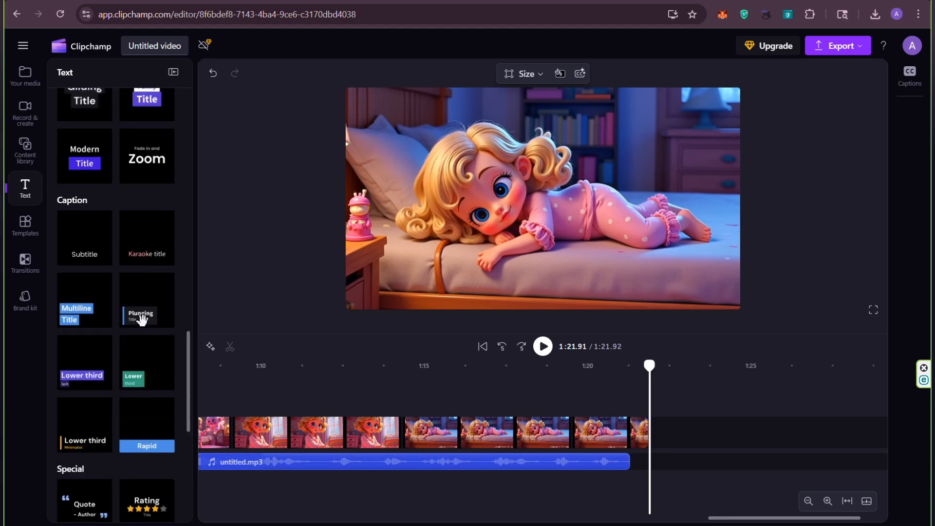
pyautogui.scroll(4, 143, 313)
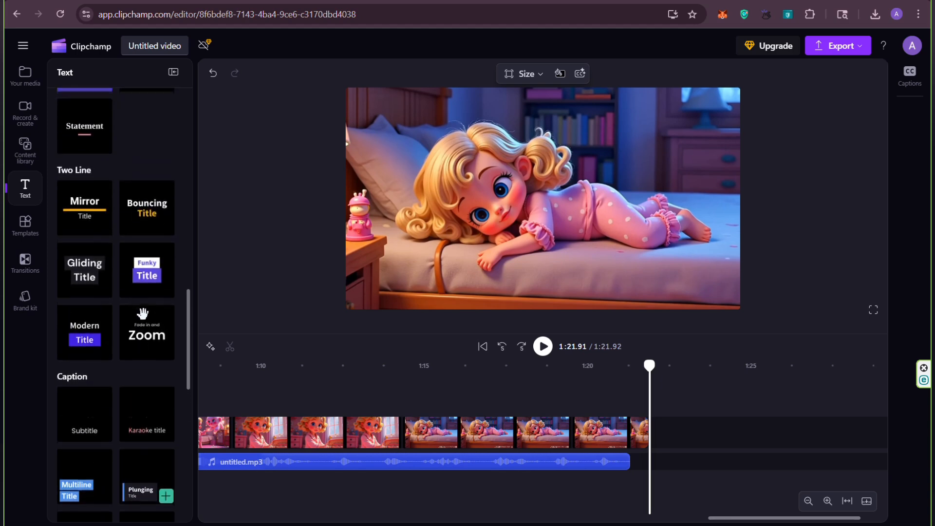
pyautogui.scroll(3, 143, 312)
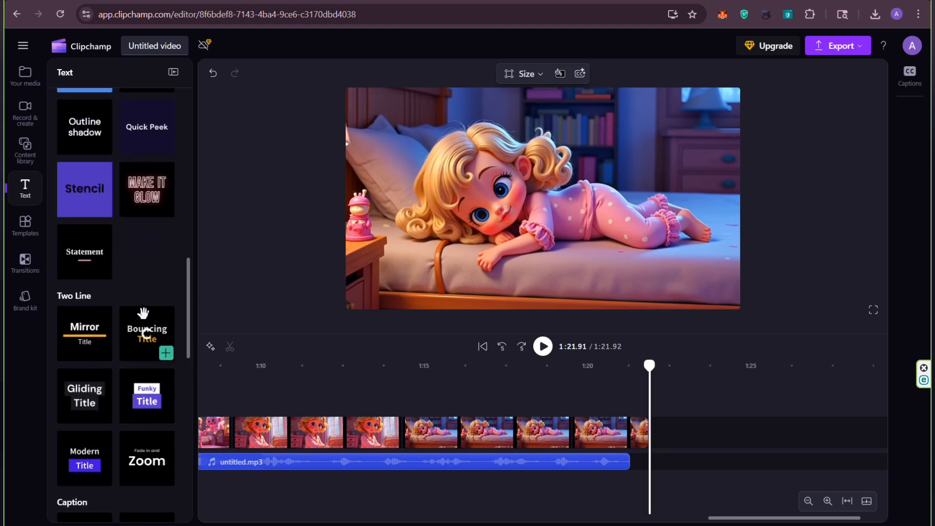
pyautogui.scroll(6, 143, 313)
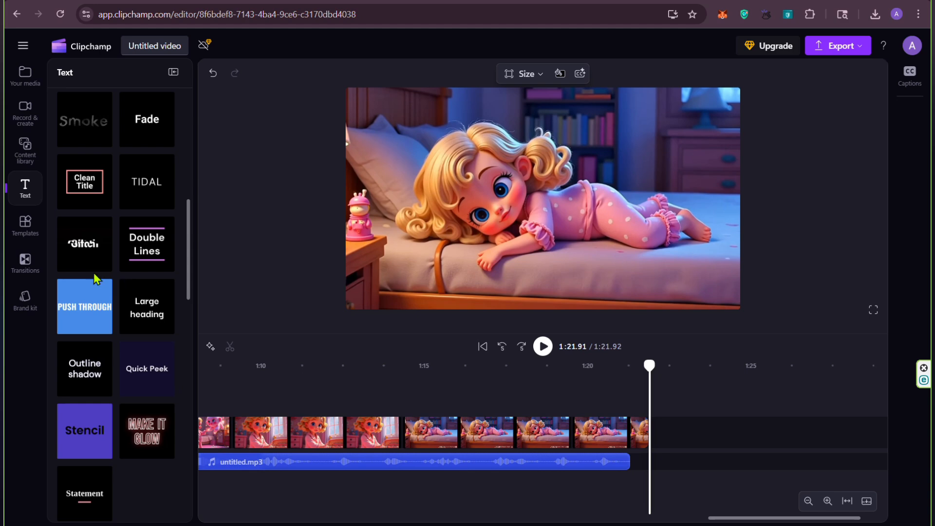
pyautogui.click(103, 264)
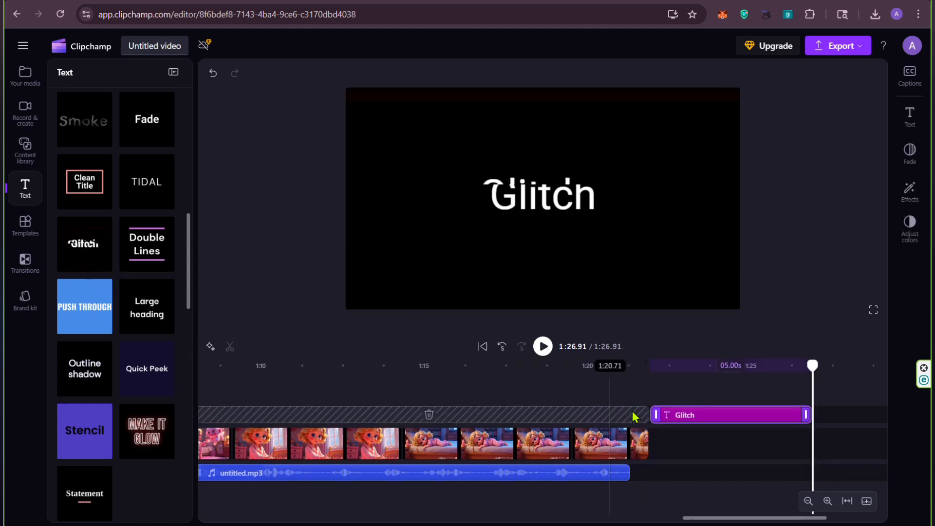
# Step: Play the end of the last clip into the Glitch title to preview its animation
pyautogui.moveTo(810, 369); pyautogui.dragTo(641, 368)
pyautogui.click(543, 346)
pyautogui.click(543, 346)
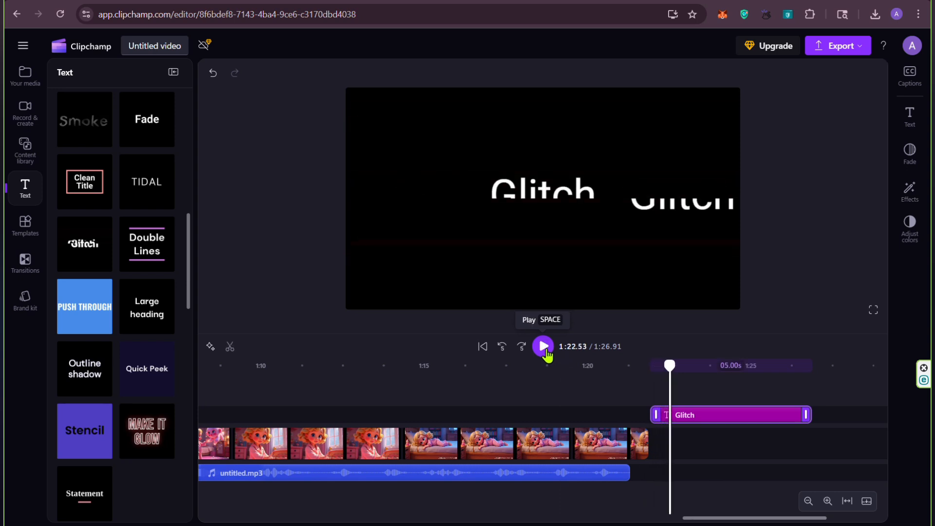
# Step: Replace the Glitch title's text with GOOD NIGHT
pyautogui.click(685, 414)
pyautogui.click(686, 414)
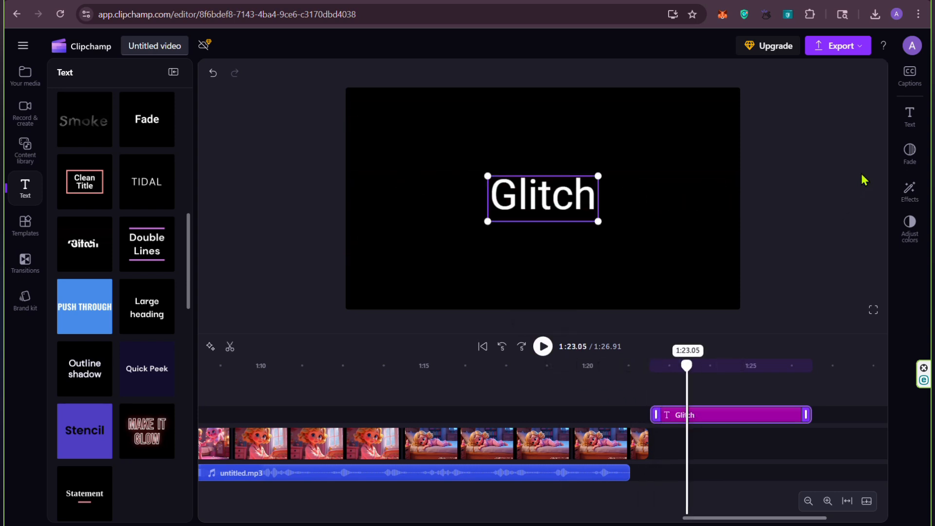
pyautogui.click(906, 127)
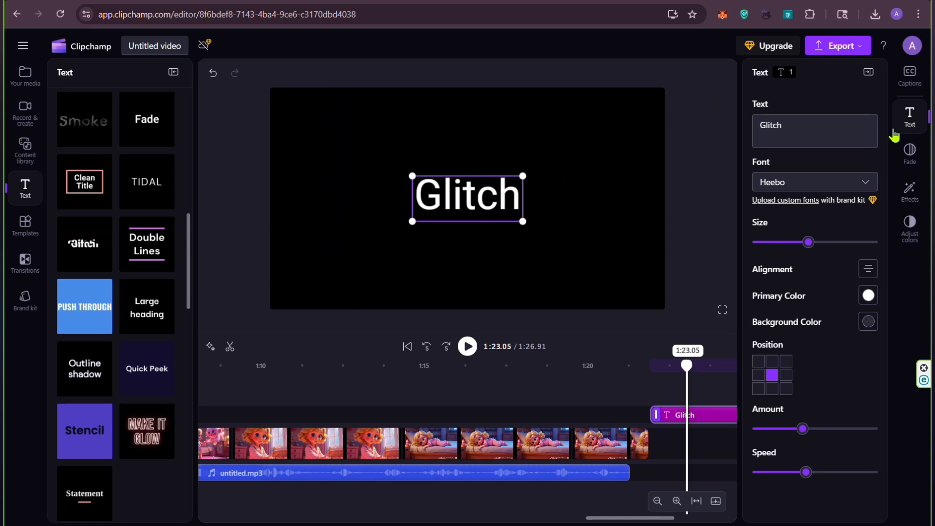
pyautogui.doubleClick(787, 126)
pyautogui.write('g')
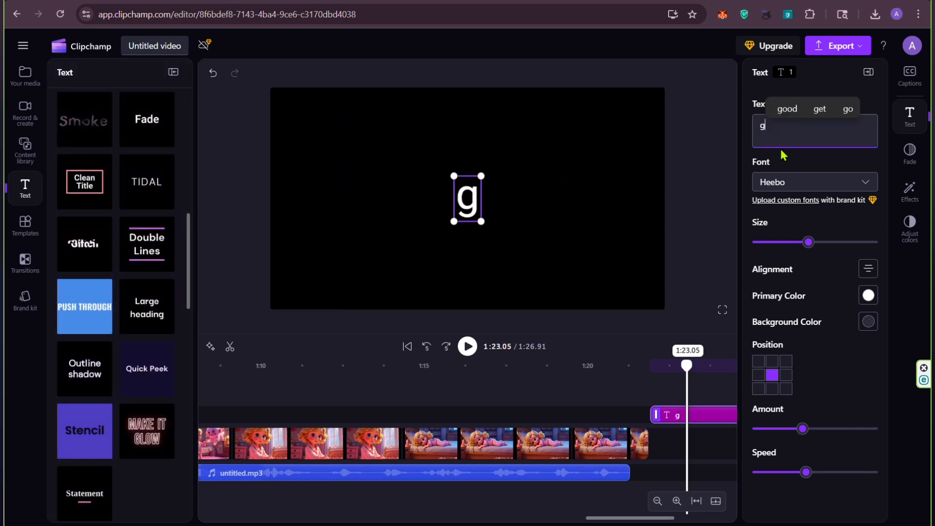
pyautogui.press('BackSpace')
pyautogui.write('GOOD NIGHT')
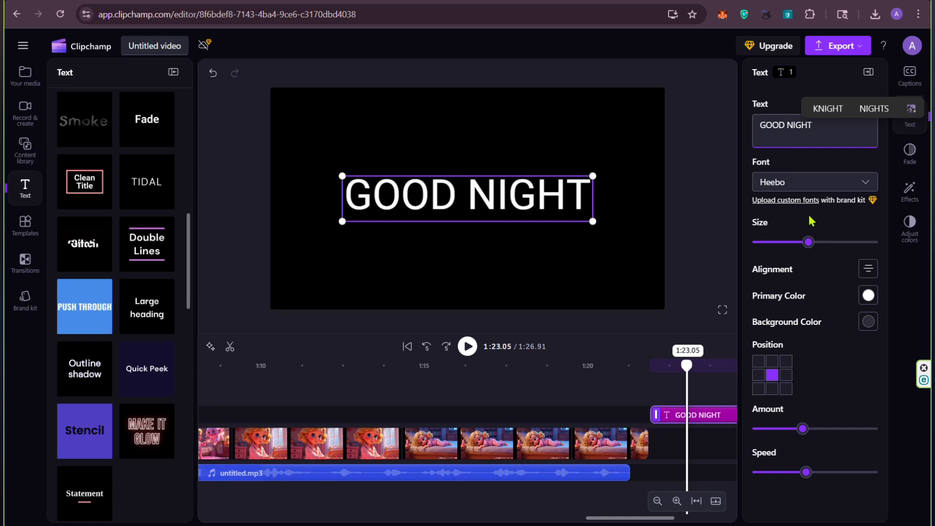
# Step: Format the GOOD NIGHT title in the Fredoka One font at a slightly smaller size, coloured orange #F76000
pyautogui.click(861, 183)
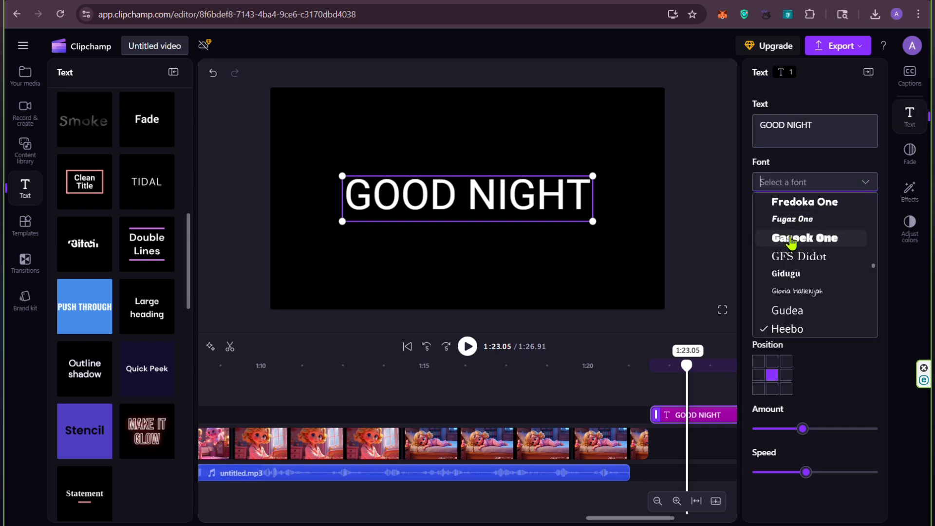
pyautogui.click(800, 209)
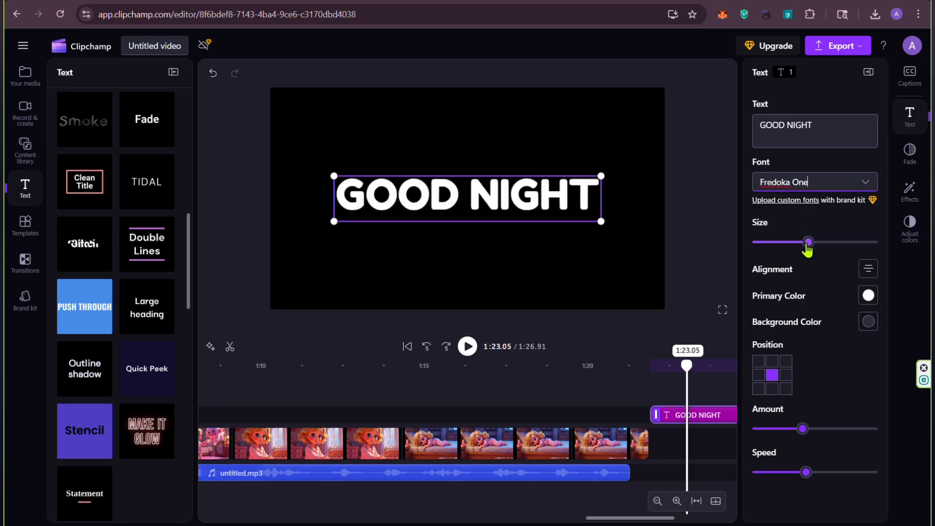
pyautogui.moveTo(806, 244); pyautogui.dragTo(802, 243)
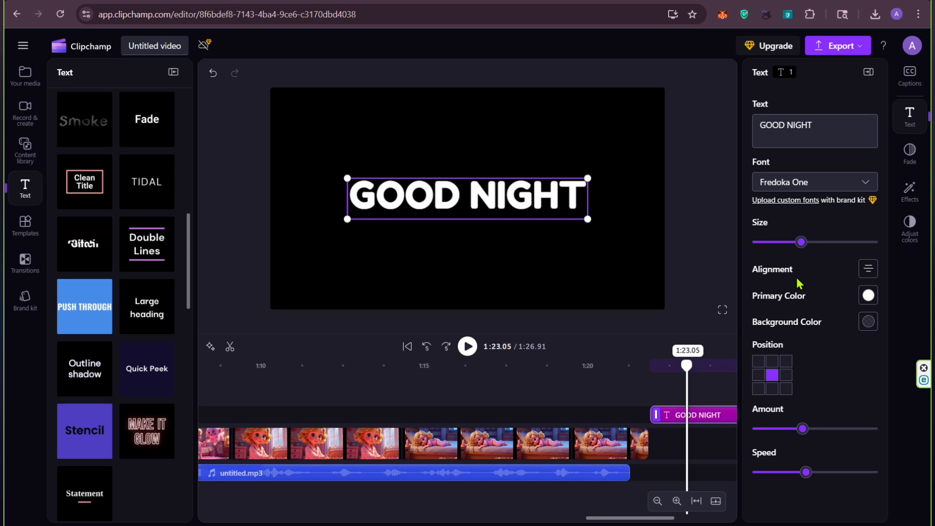
pyautogui.click(869, 296)
pyautogui.click(831, 241)
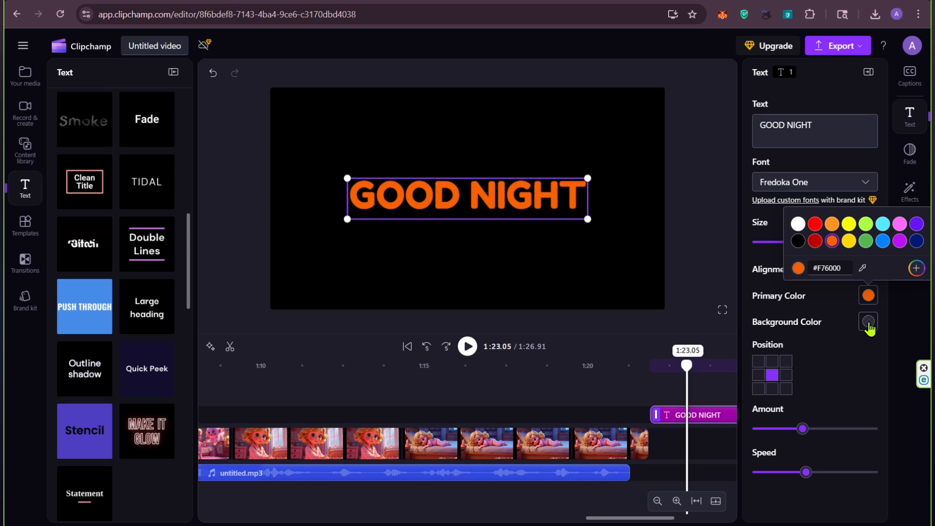
# Step: Lower the GOOD NIGHT title's glitch amount slightly and play the video's ending from 1:21.08
pyautogui.click(800, 430)
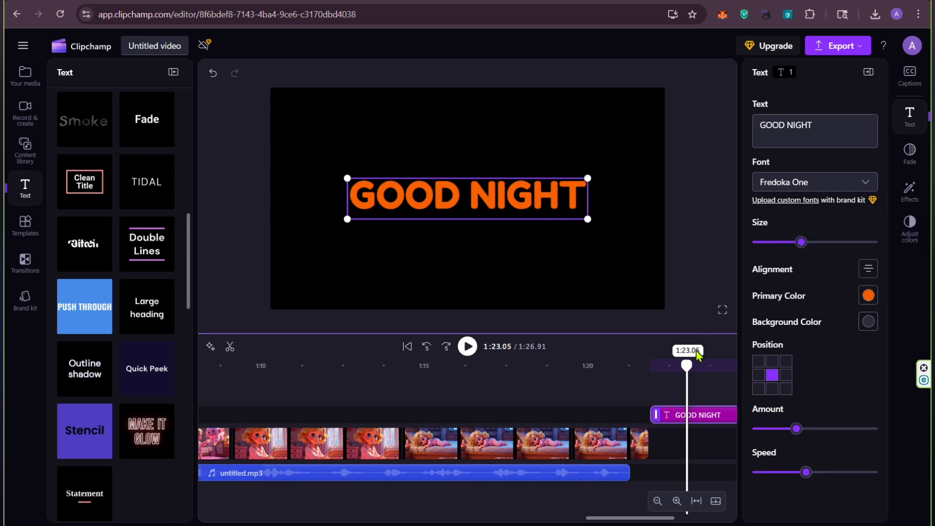
pyautogui.moveTo(686, 364); pyautogui.dragTo(622, 364)
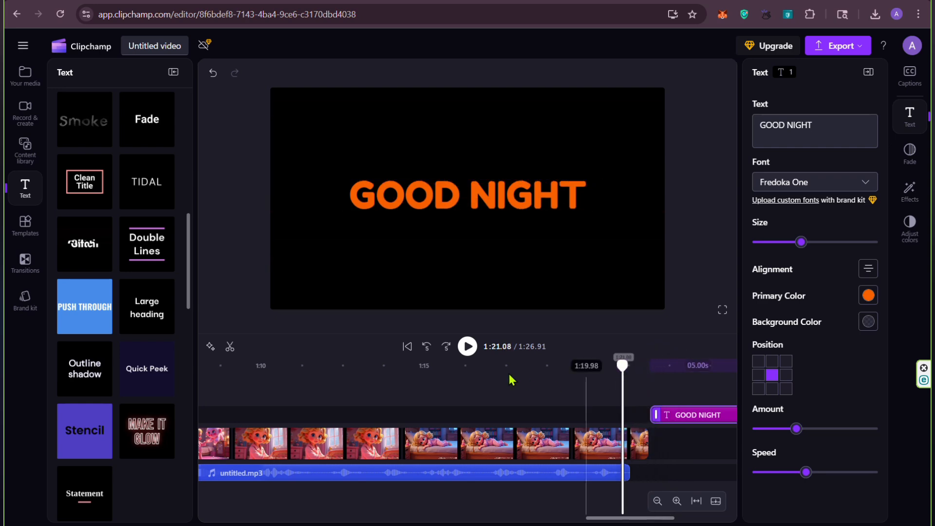
pyautogui.click(467, 346)
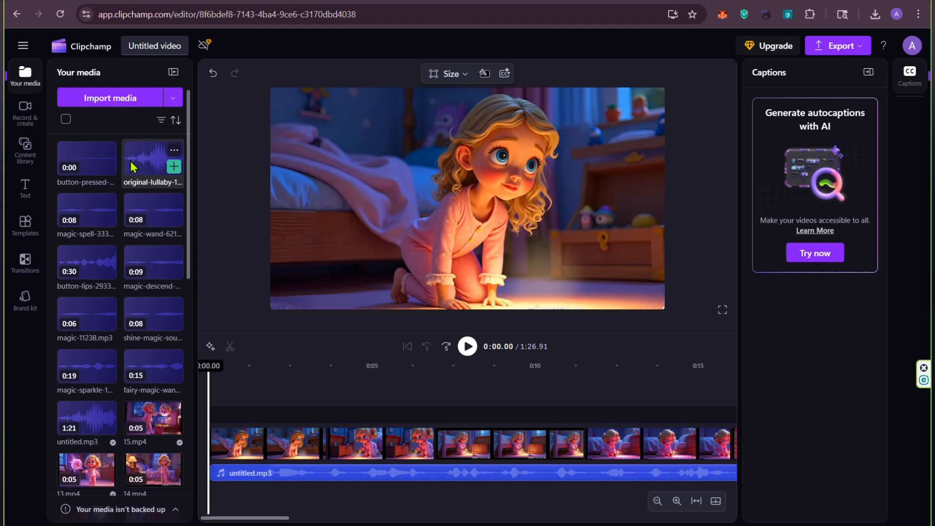
# Step: Add the original-lullaby audio at the start of the timeline and set its volume to 29%
pyautogui.click(173, 167)
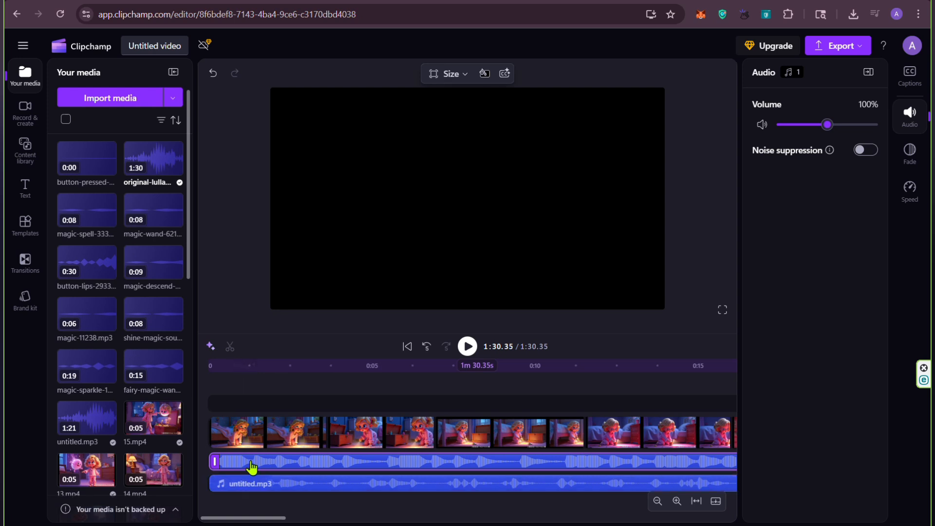
pyautogui.click(247, 489)
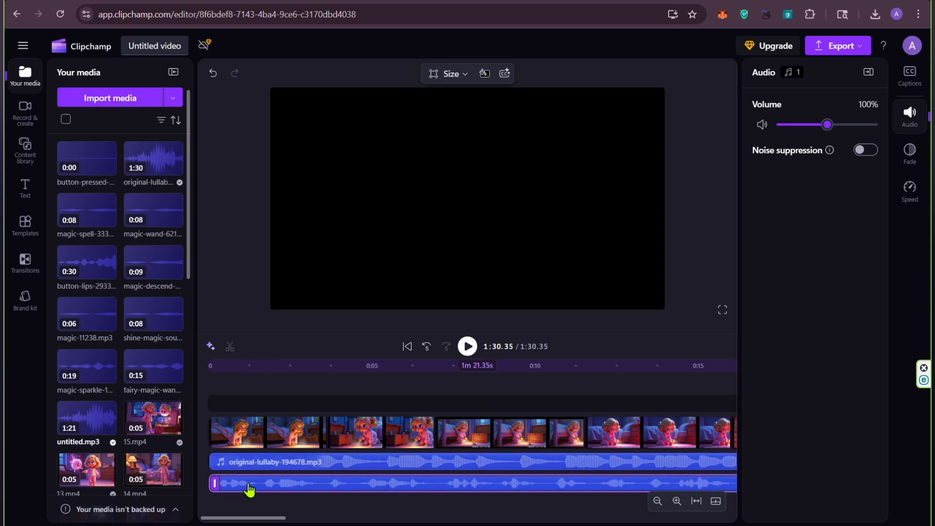
pyautogui.click(311, 463)
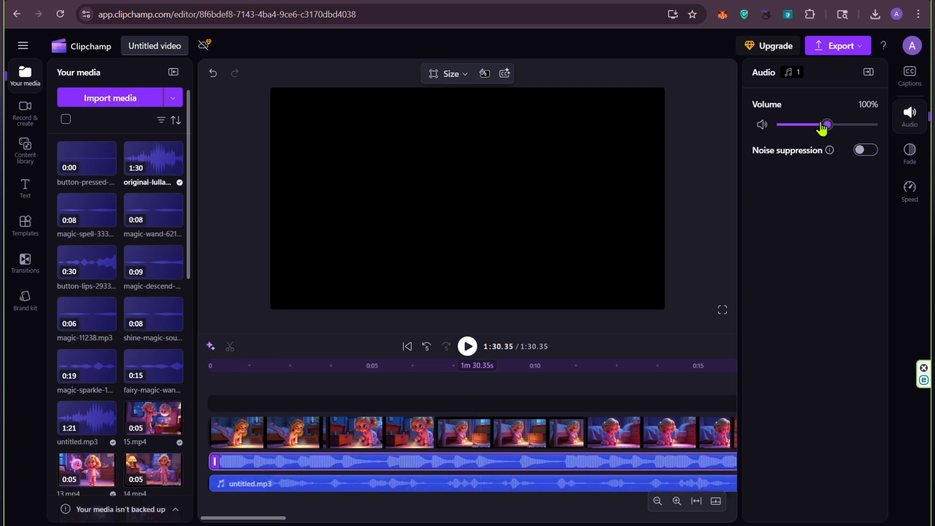
pyautogui.moveTo(641, 517); pyautogui.dragTo(230, 496)
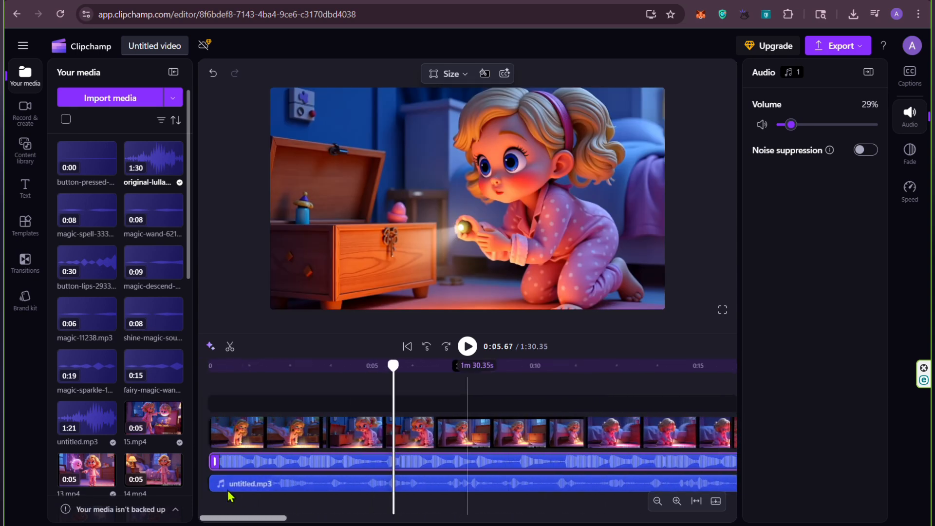
# Step: Move the playhead to 0:02.85 and add Burn transitions at the clip joins from about 0:03 to 0:33
pyautogui.moveTo(392, 363); pyautogui.dragTo(302, 365)
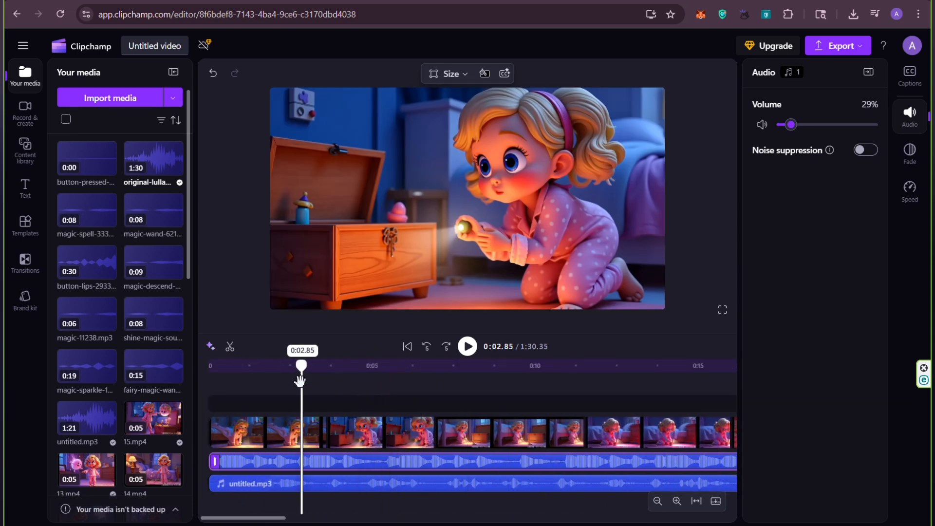
pyautogui.click(327, 433)
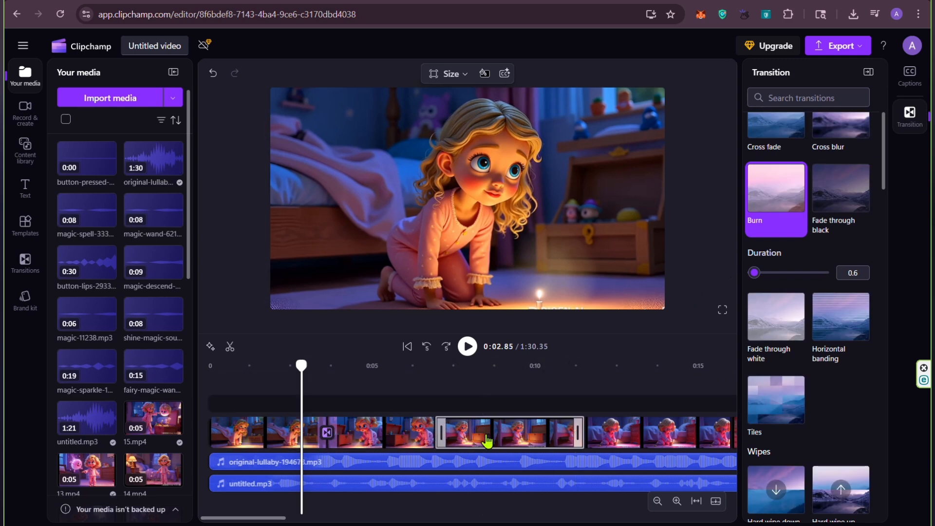
pyautogui.click(435, 438)
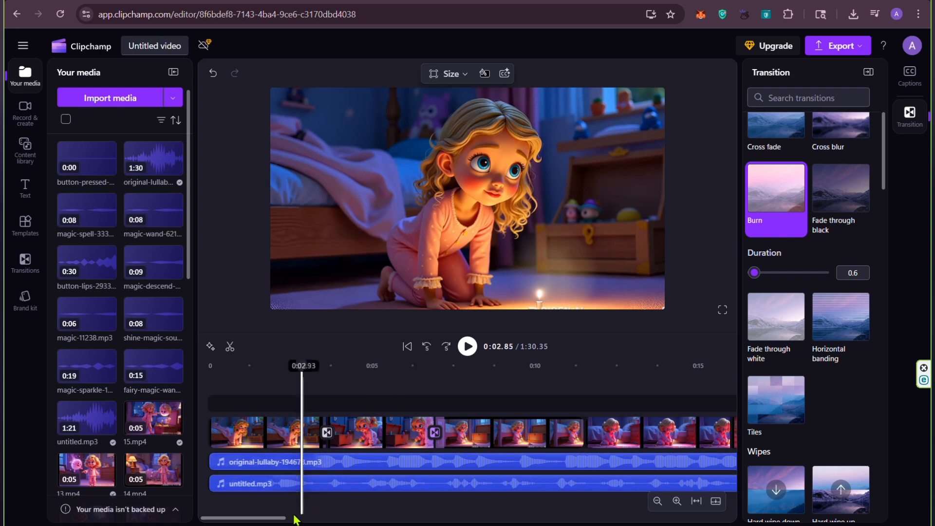
pyautogui.moveTo(276, 519); pyautogui.dragTo(314, 519)
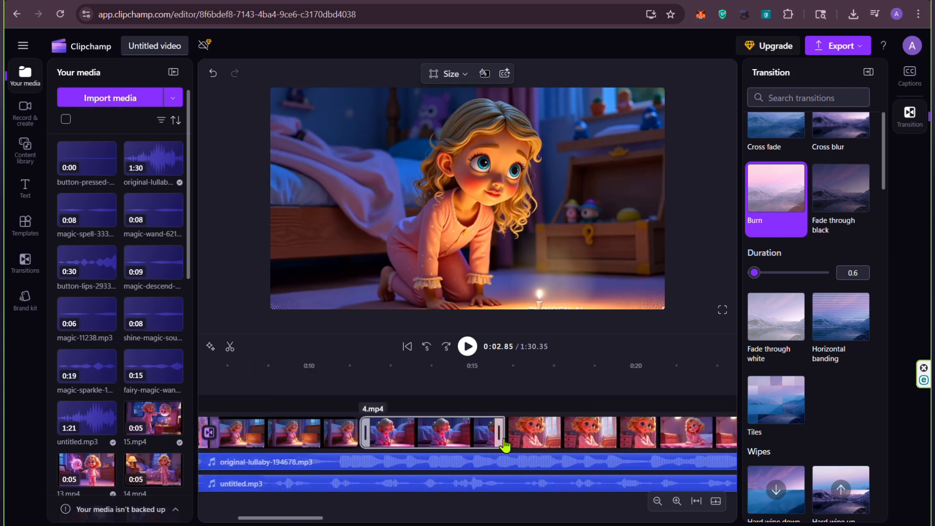
pyautogui.moveTo(290, 521); pyautogui.dragTo(370, 521)
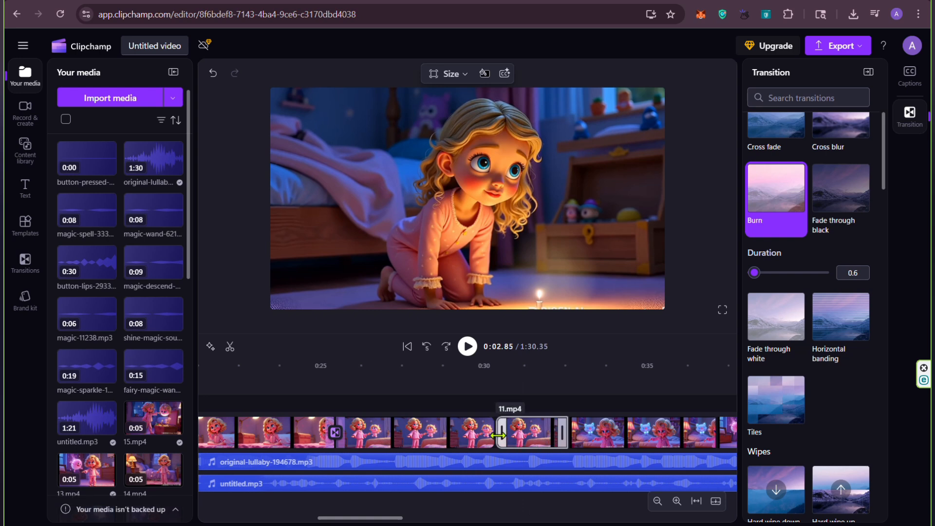
pyautogui.click(569, 433)
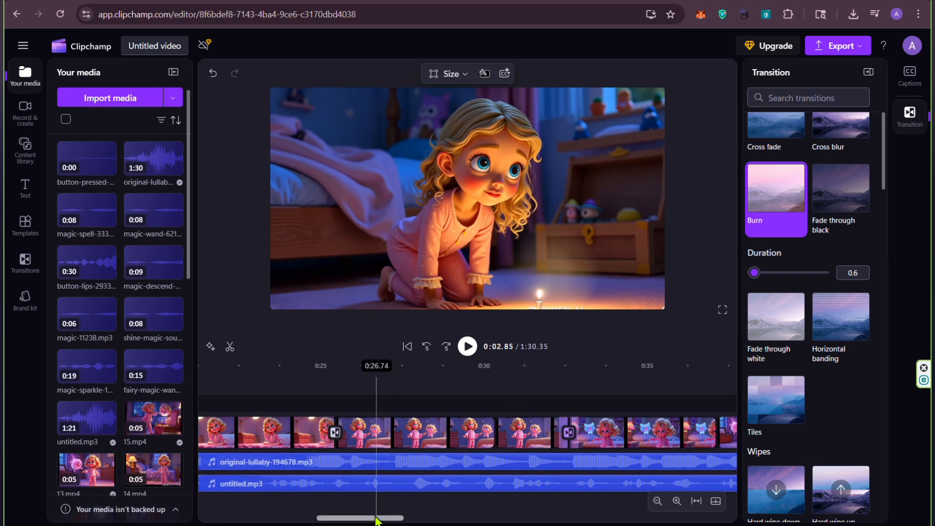
# Step: Add Burn transitions at the clip joins between about 0:45 and 1:04
pyautogui.moveTo(371, 522); pyautogui.dragTo(444, 519)
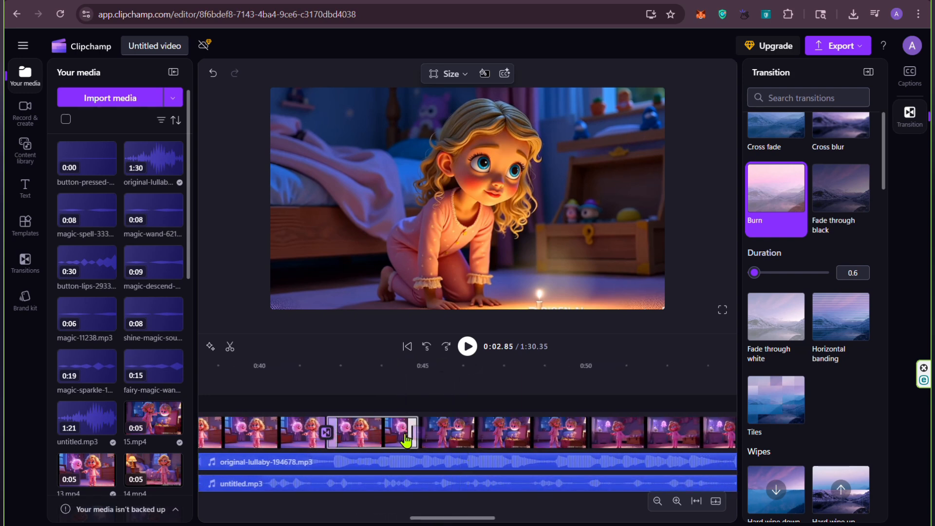
pyautogui.click(420, 438)
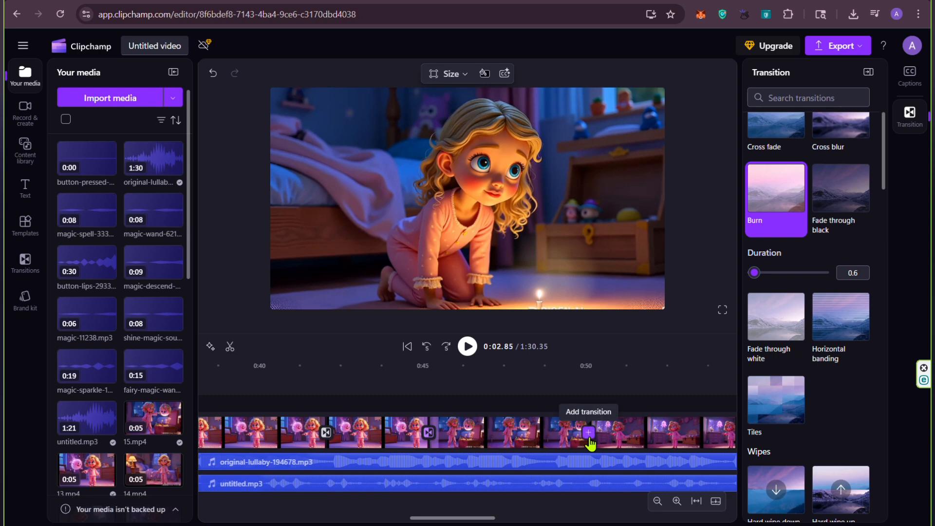
pyautogui.click(591, 441)
pyautogui.moveTo(433, 522); pyautogui.dragTo(499, 521)
pyautogui.click(448, 433)
pyautogui.click(414, 436)
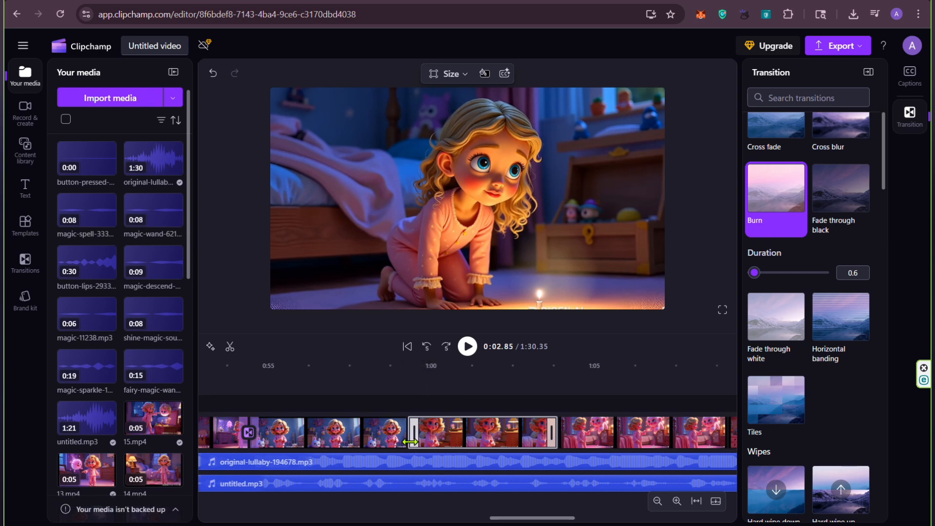
pyautogui.click(400, 432)
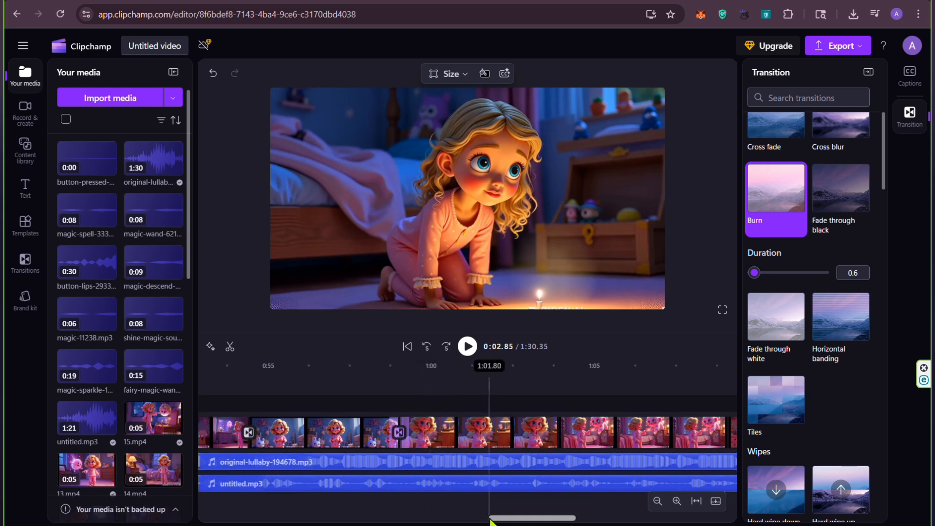
pyautogui.moveTo(491, 520); pyautogui.dragTo(506, 521)
pyautogui.click(457, 438)
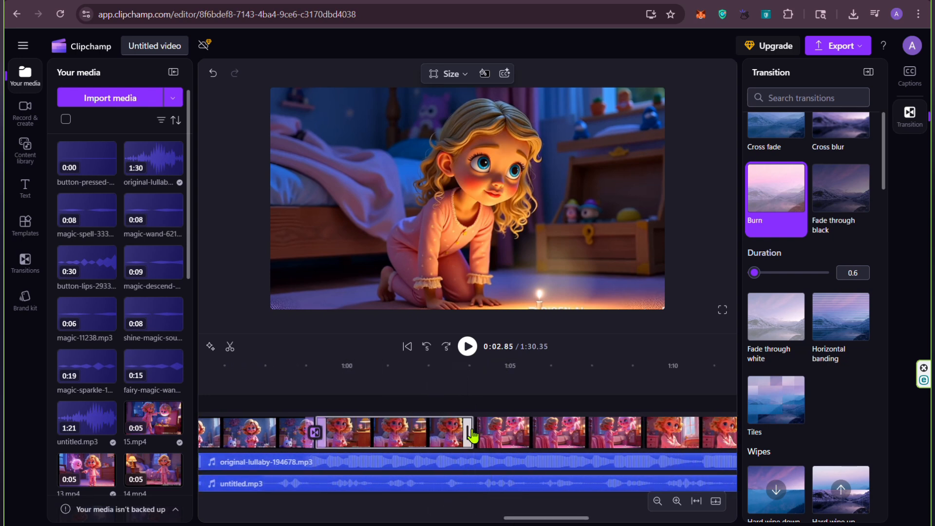
pyautogui.click(471, 433)
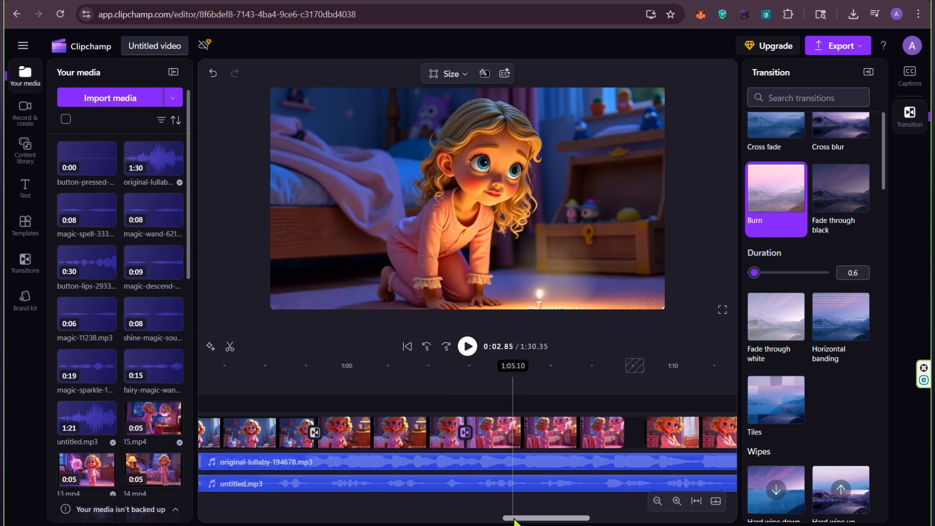
# Step: Close the gaps between the video clips from about 1:08 to 1:14 and add a Burn transition at the 1:08 join
pyautogui.moveTo(515, 520); pyautogui.dragTo(540, 520)
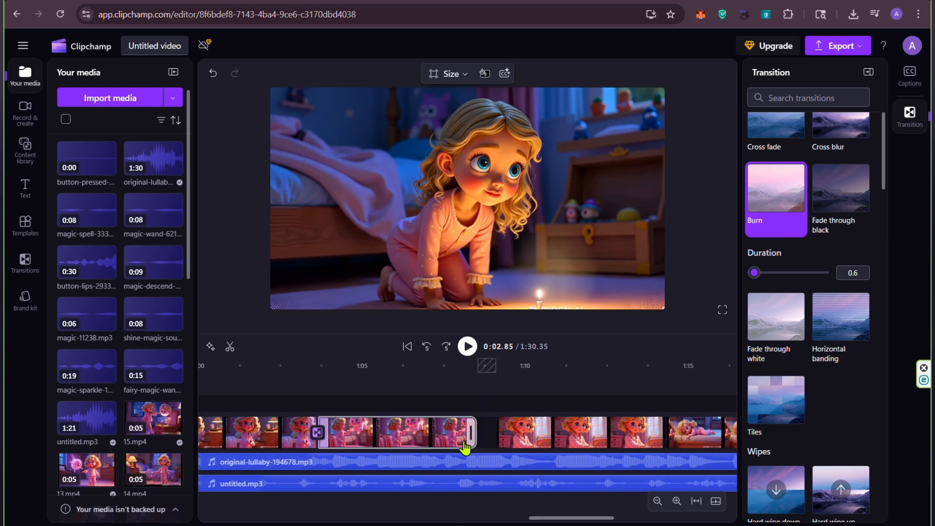
pyautogui.click(529, 444)
pyautogui.moveTo(529, 443); pyautogui.dragTo(511, 443)
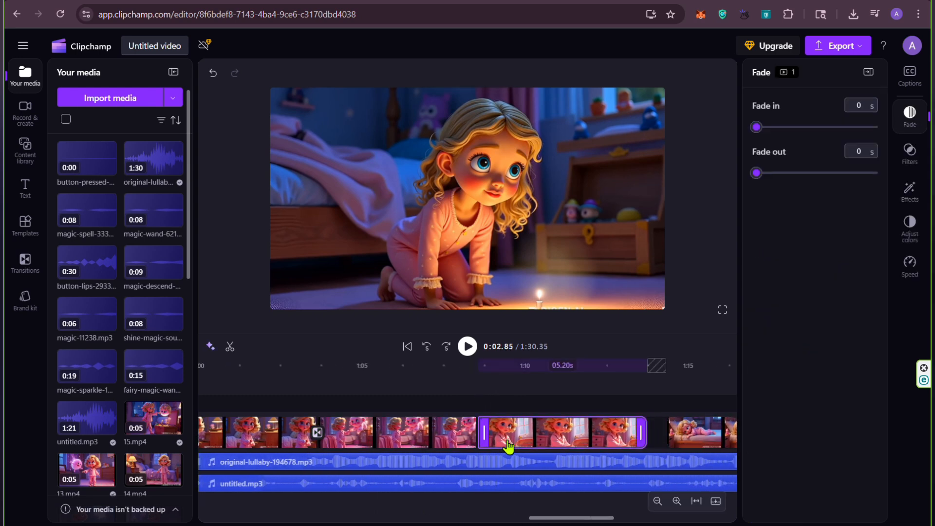
pyautogui.moveTo(690, 449)
pyautogui.mouseDown()
pyautogui.moveTo(668, 441)
pyautogui.moveTo(665, 449)
pyautogui.mouseUp()
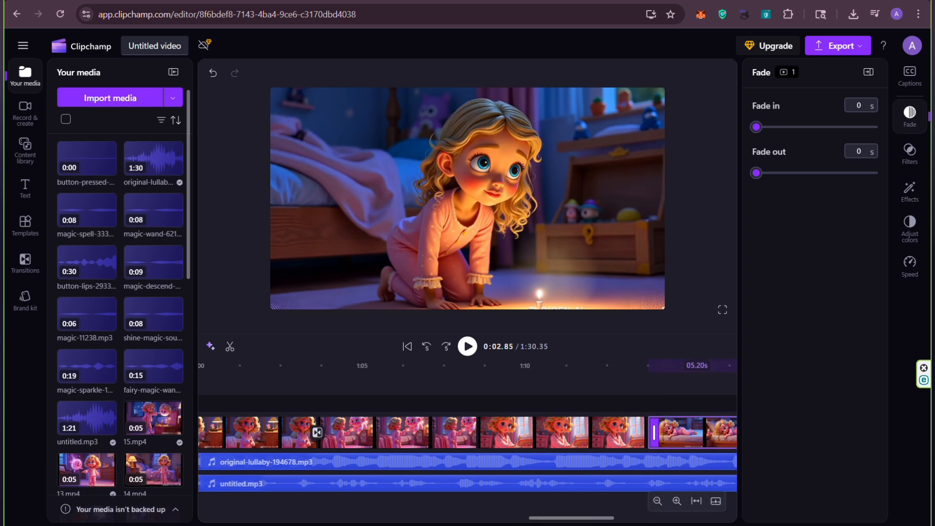
pyautogui.click(477, 435)
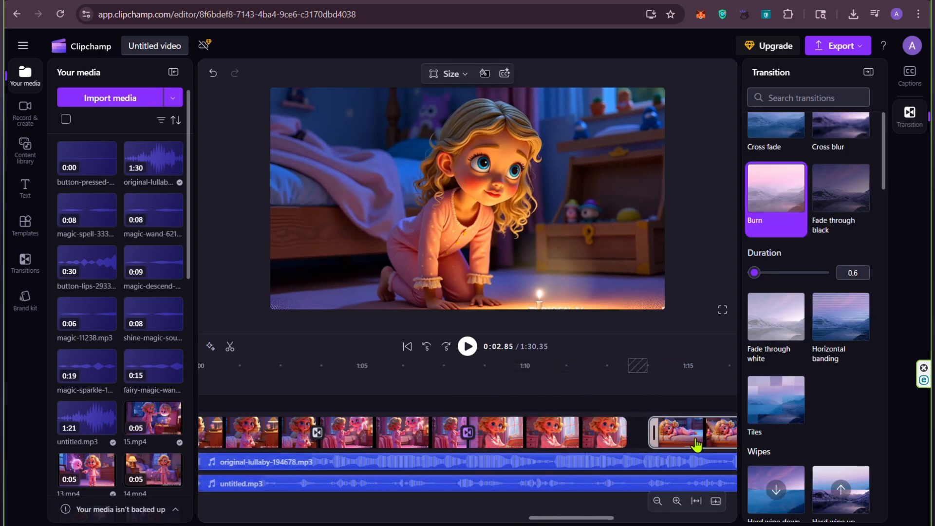
pyautogui.click(664, 439)
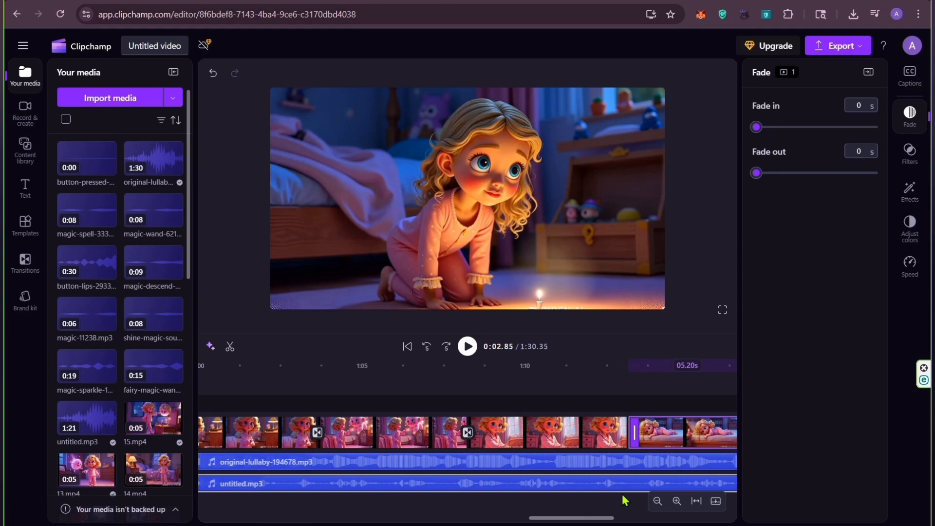